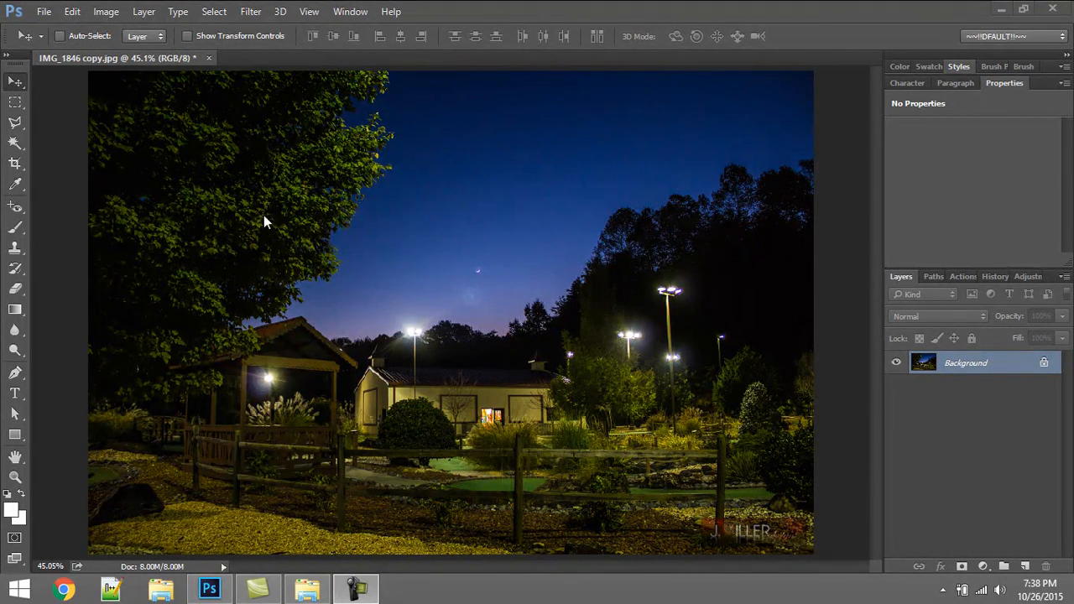
- Duplicate the Background layer and rename the copy Red
{"action": "left_click", "coordinate": [976, 359]}
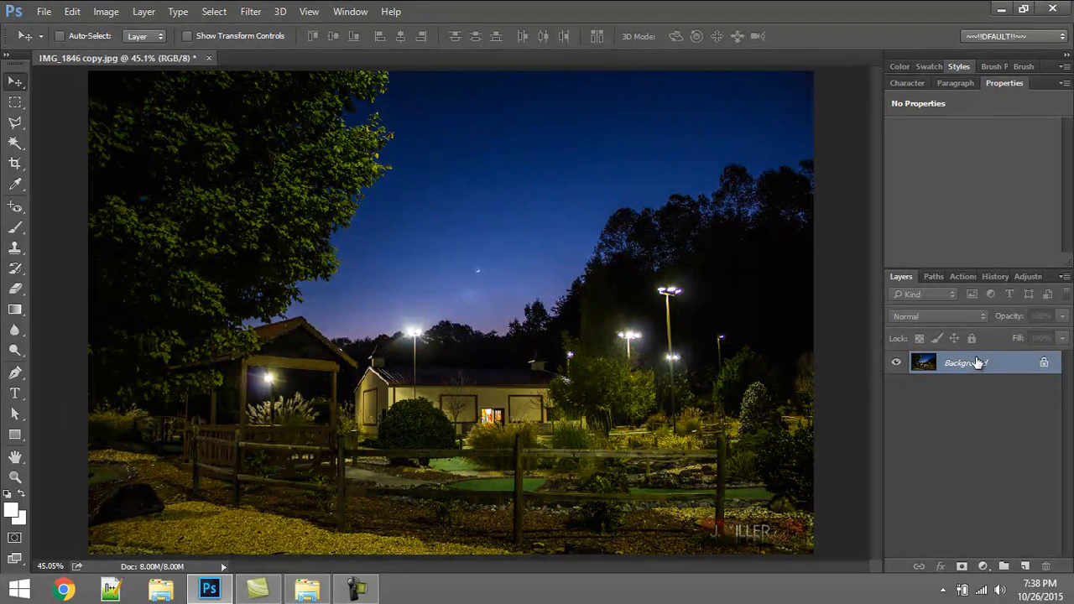
{"action": "key", "text": "ctrl+j"}
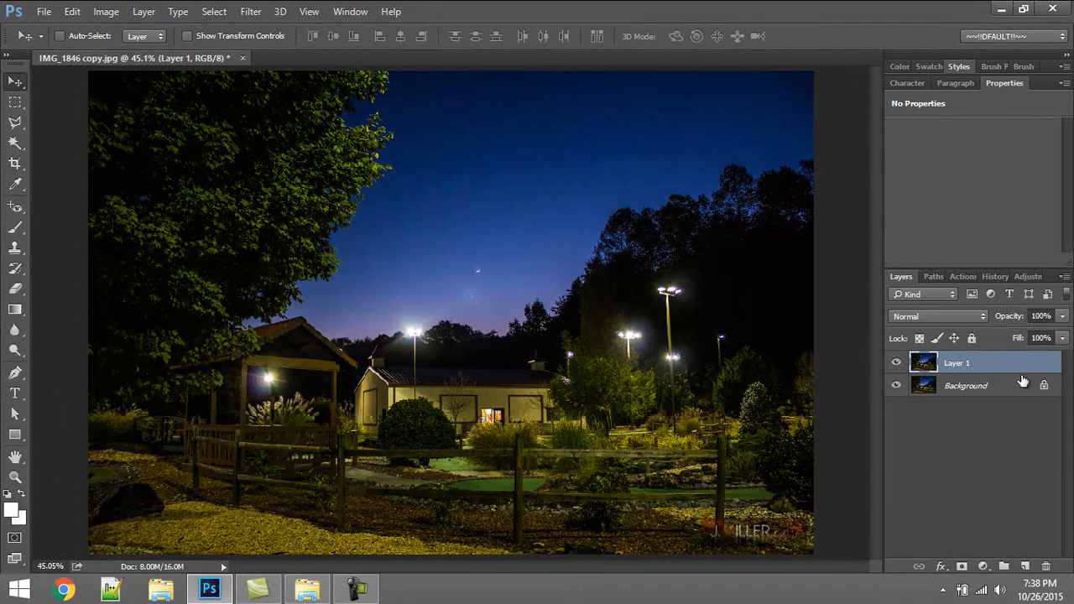
{"action": "left_click", "coordinate": [966, 391]}
{"action": "left_click", "coordinate": [897, 363]}
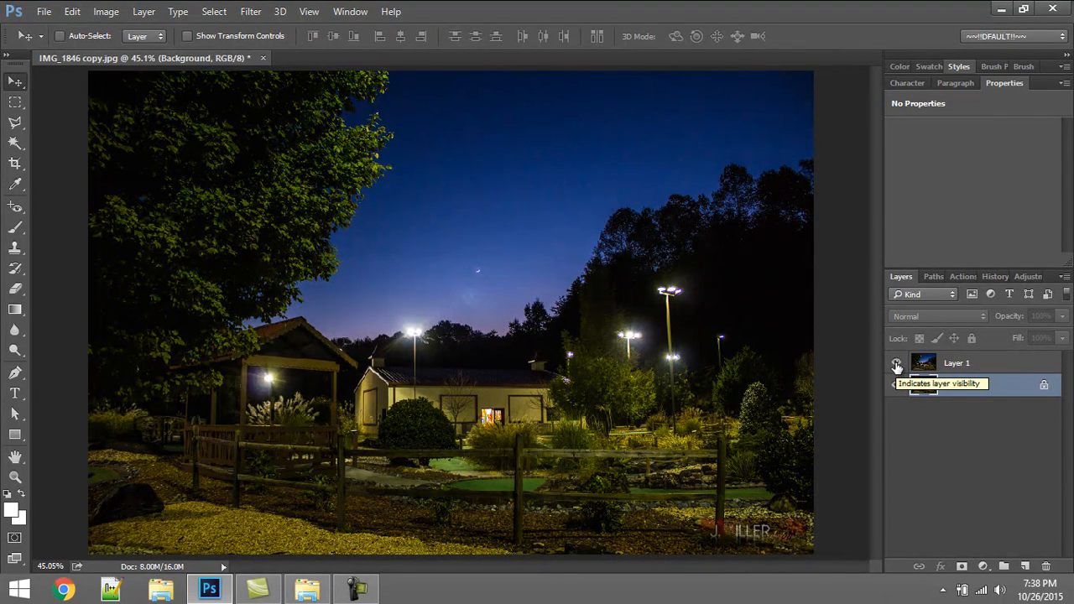
{"action": "left_click", "coordinate": [961, 365]}
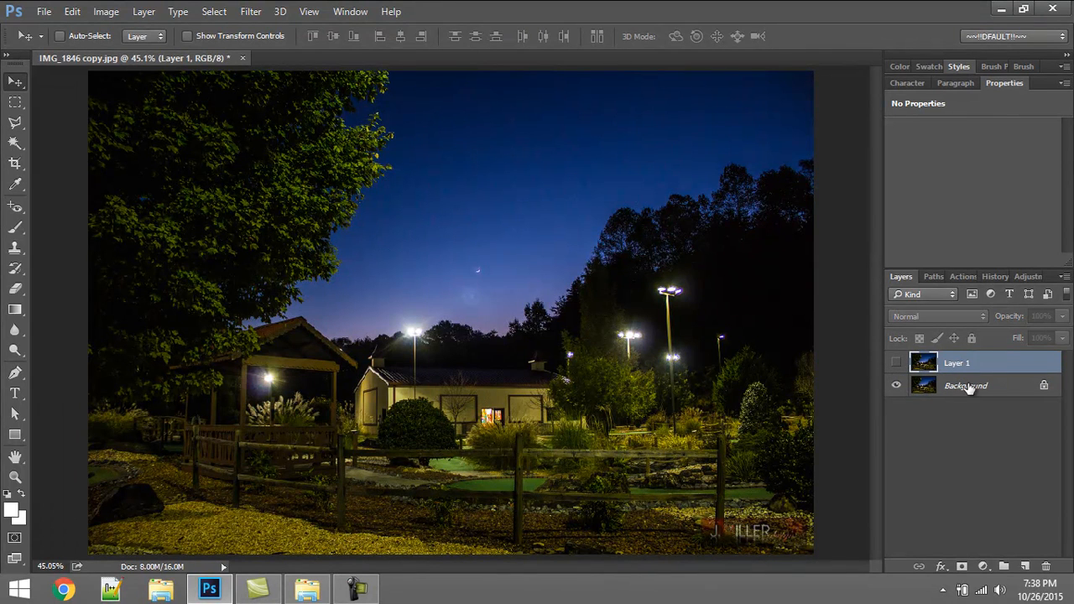
{"action": "left_click", "coordinate": [951, 391]}
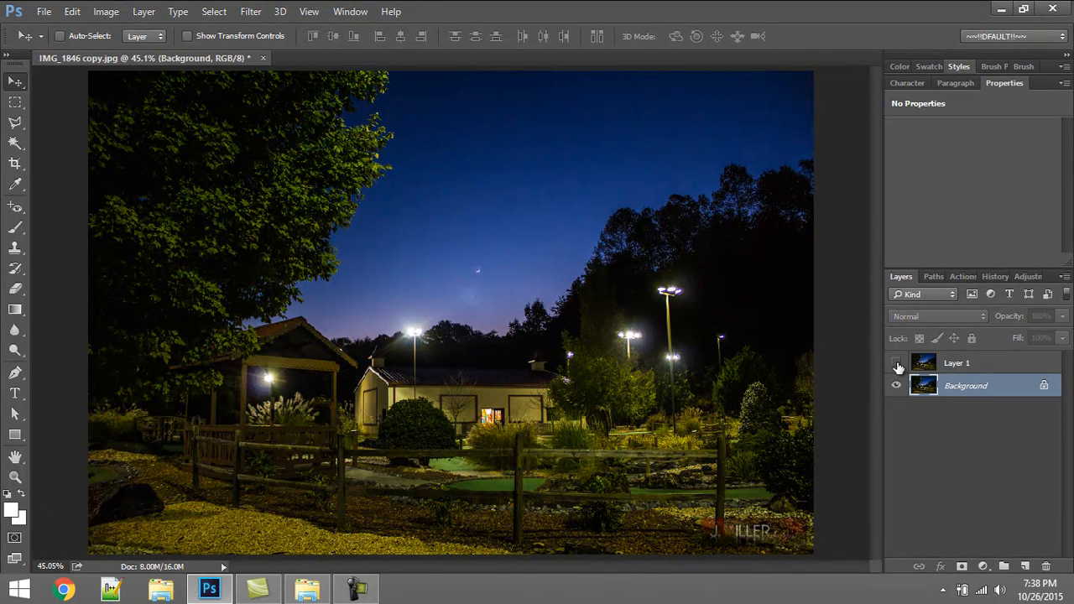
{"action": "left_click", "coordinate": [897, 364]}
{"action": "double_click", "coordinate": [959, 363]}
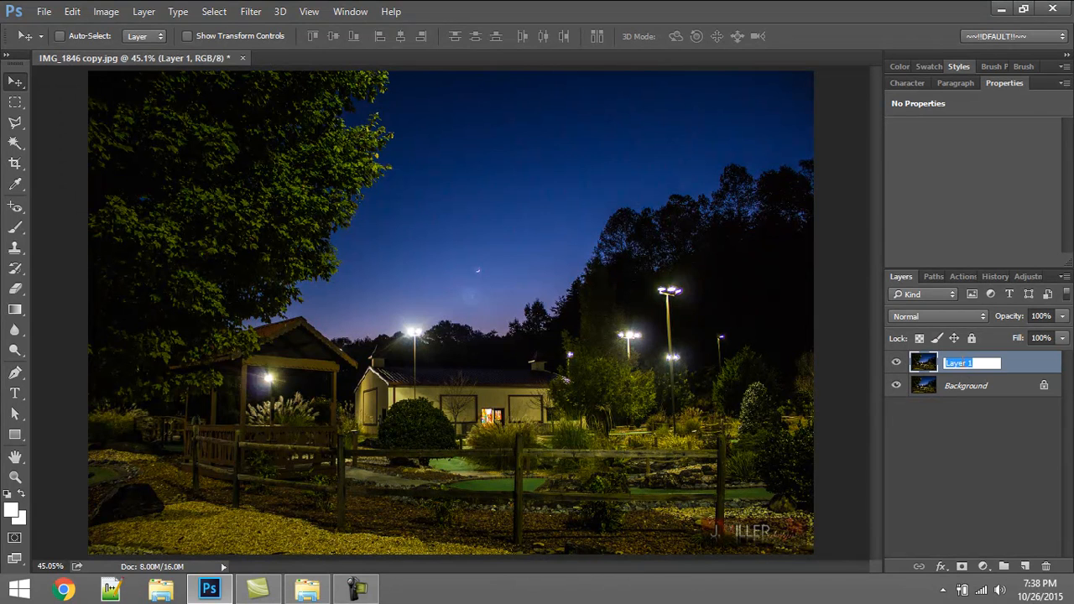
{"action": "type", "text": "Red"}
{"action": "key", "text": "Return"}
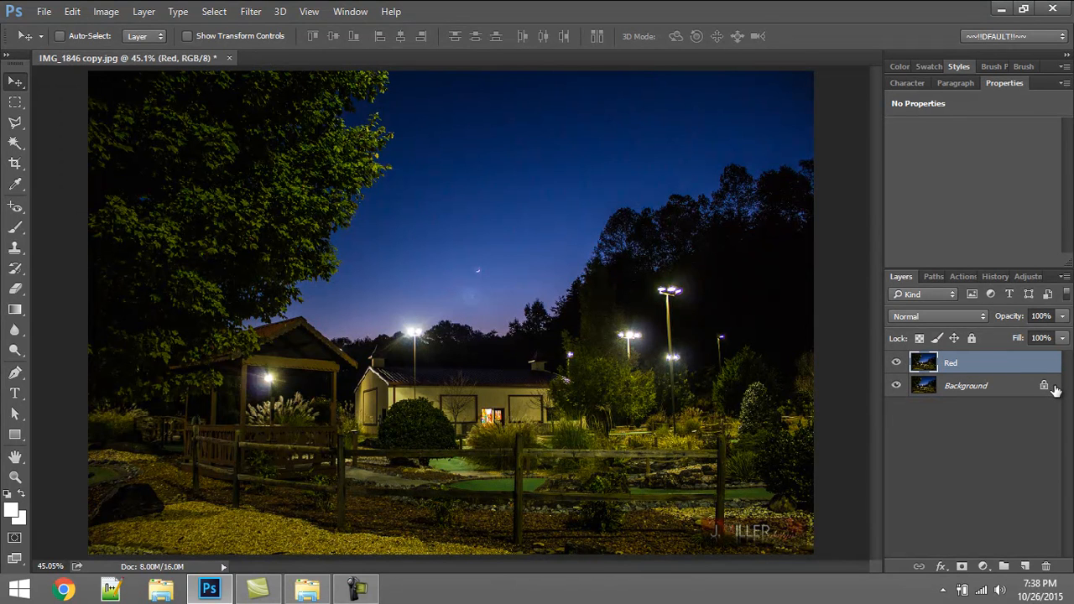
- Add a Hue/Saturation adjustment layer above the Red layer and clip it to that layer
{"action": "left_click", "coordinate": [984, 567]}
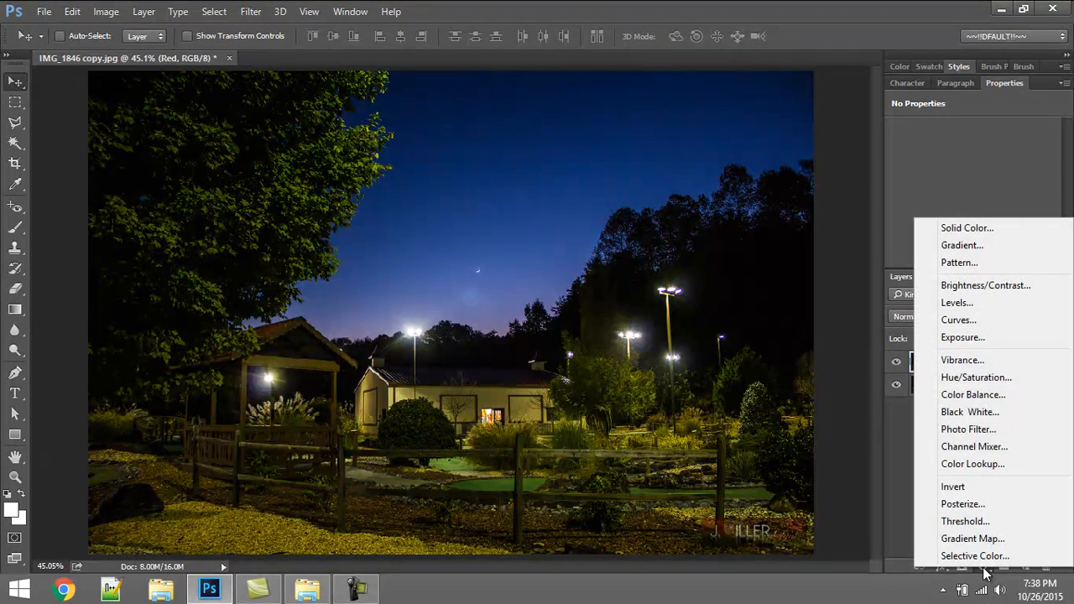
{"action": "left_click", "coordinate": [971, 378]}
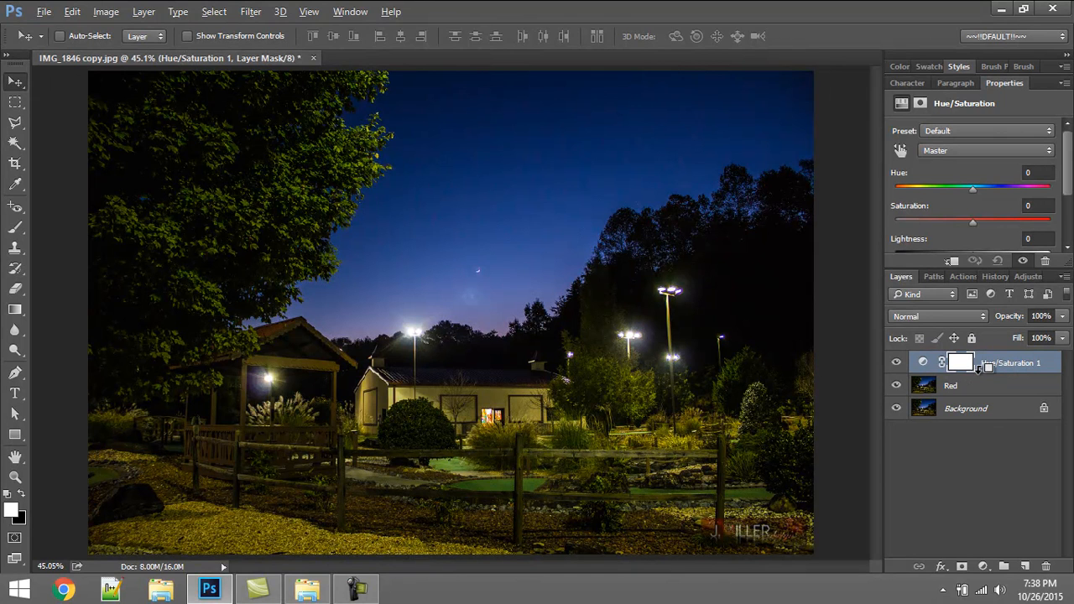
{"action": "left_click", "coordinate": [982, 368], "text": "alt"}
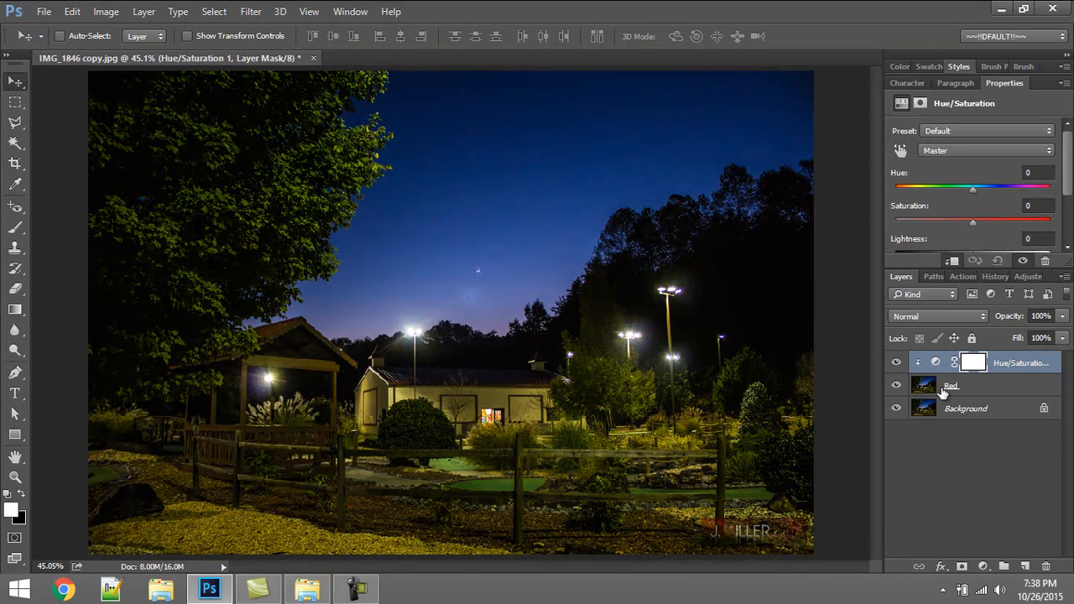
{"action": "left_click", "coordinate": [949, 387]}
{"action": "left_click", "coordinate": [1002, 373]}
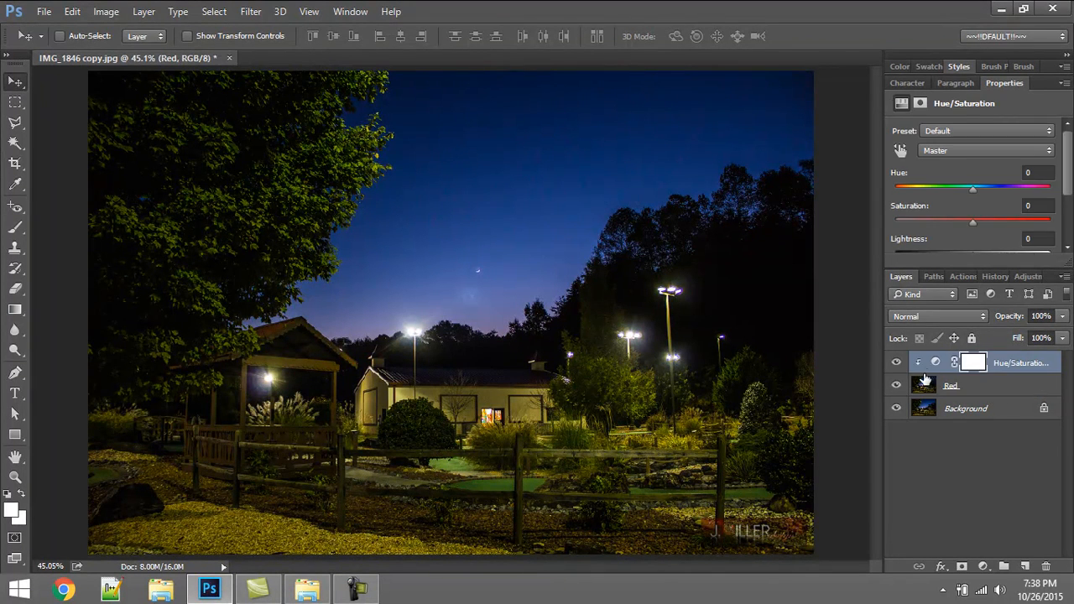
{"action": "left_click", "coordinate": [935, 363]}
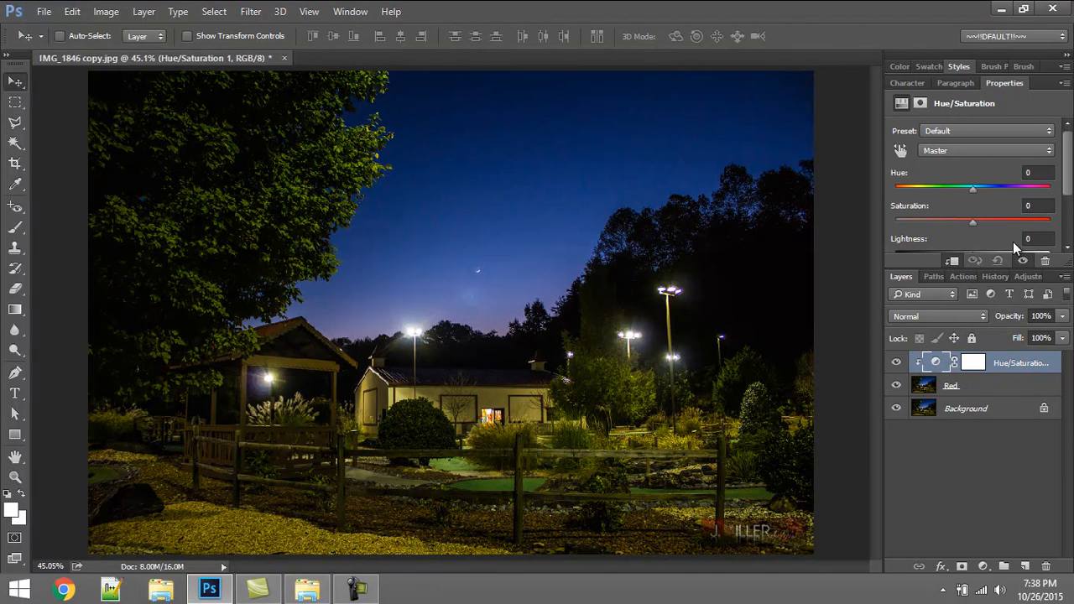
{"action": "left_click", "coordinate": [346, 11]}
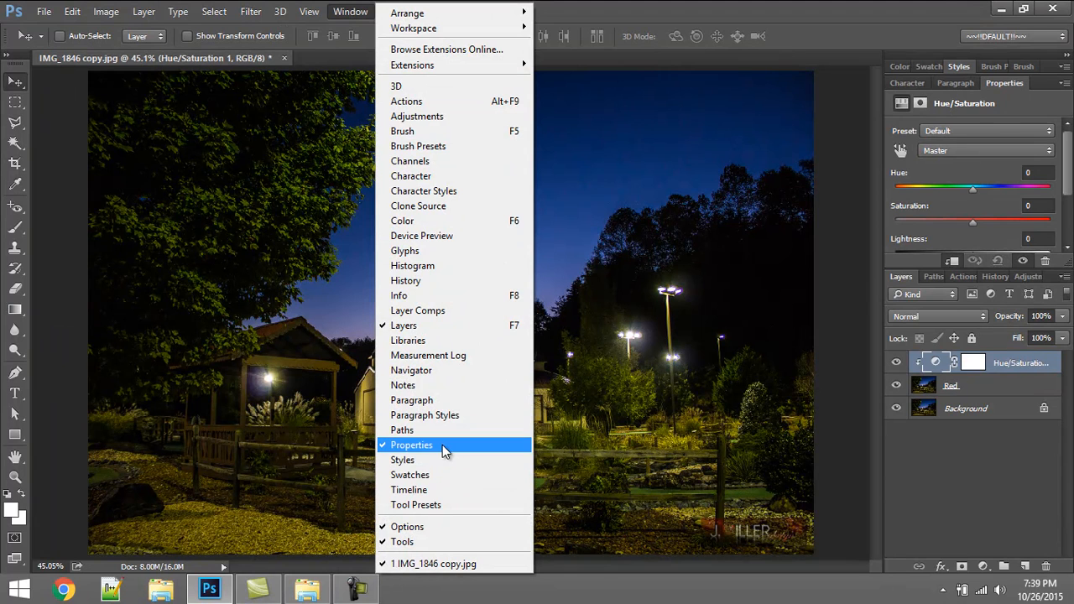
{"action": "left_click", "coordinate": [625, 132]}
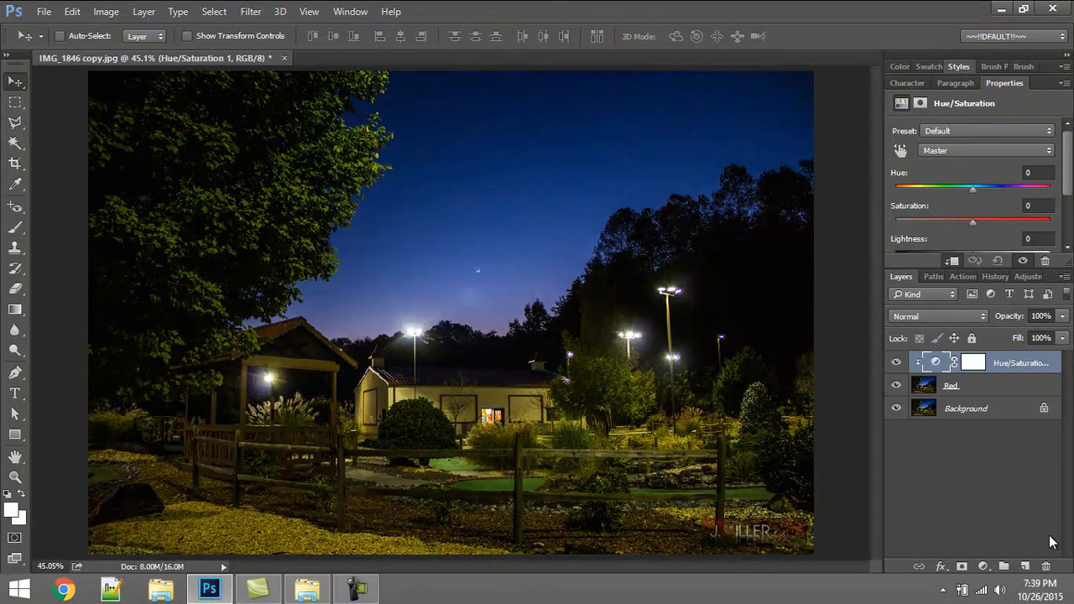
{"action": "left_click", "coordinate": [1007, 497]}
- Set the Hue/Saturation adjustment's hue to -68 and lower its saturation slightly to turn the foliage red
{"action": "left_click", "coordinate": [936, 362]}
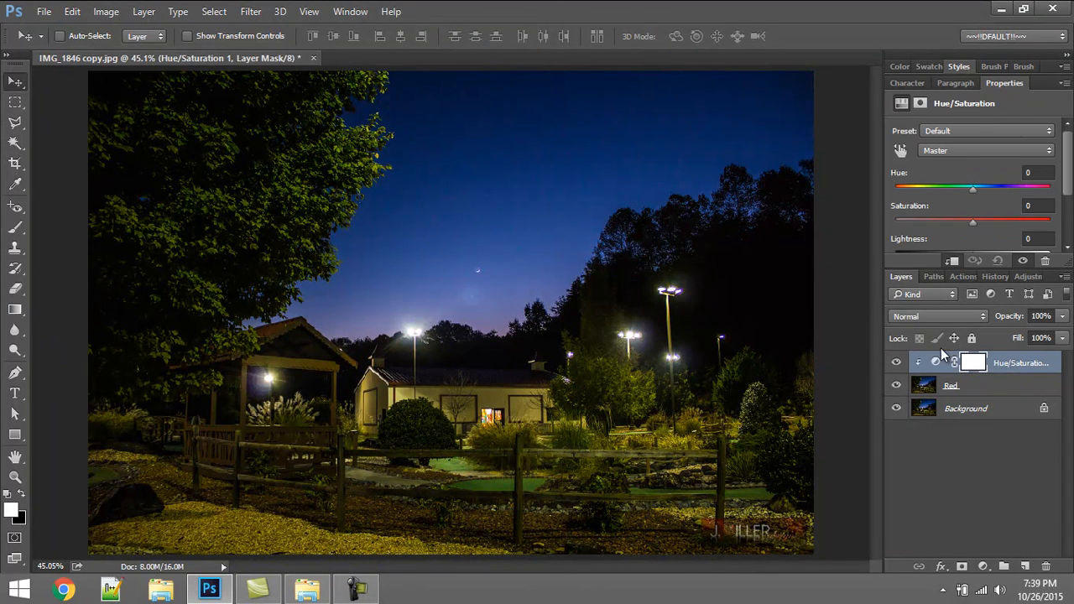
{"action": "left_click", "coordinate": [955, 370]}
{"action": "left_click_drag", "start_coordinate": [971, 187], "coordinate": [931, 193]}
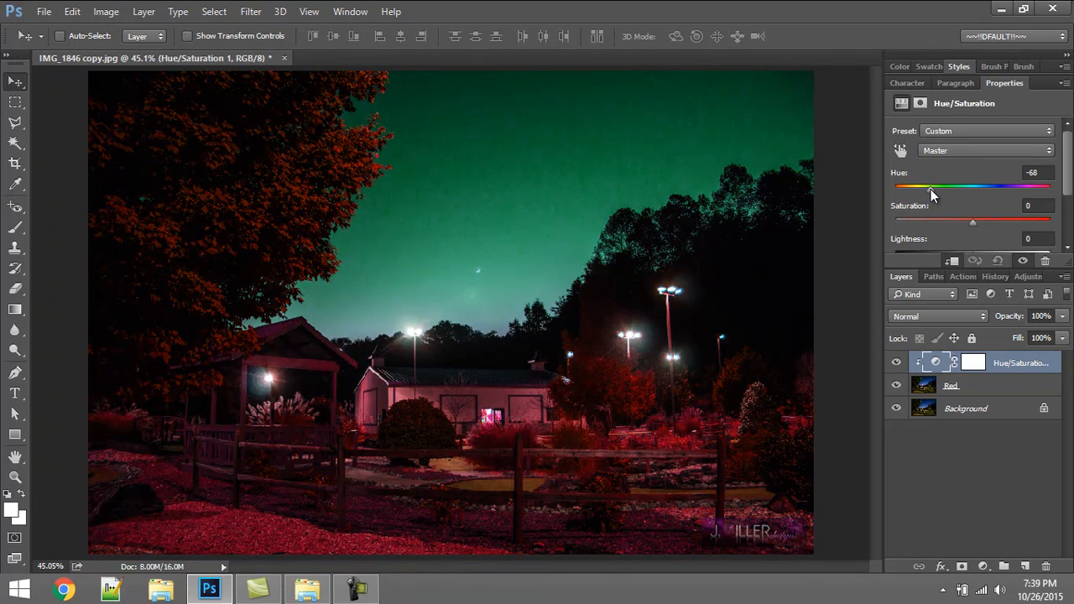
{"action": "mouse_move", "coordinate": [972, 221]}
{"action": "left_mouse_down"}
{"action": "mouse_move", "coordinate": [945, 221]}
{"action": "mouse_move", "coordinate": [982, 227]}
{"action": "mouse_move", "coordinate": [962, 226]}
{"action": "left_mouse_up"}
- Turn the Hue/Saturation adjustment's layer mask solid black to hide the recolouring
{"action": "left_click", "coordinate": [973, 363]}
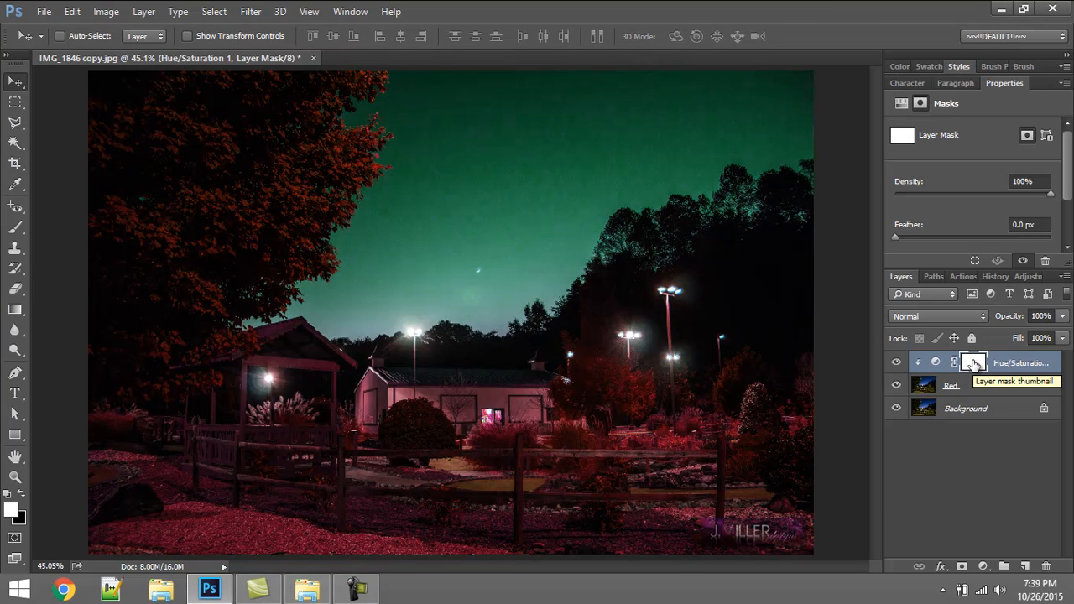
{"action": "left_click_drag", "start_coordinate": [973, 363], "coordinate": [977, 369]}
{"action": "key", "text": "ctrl+i"}
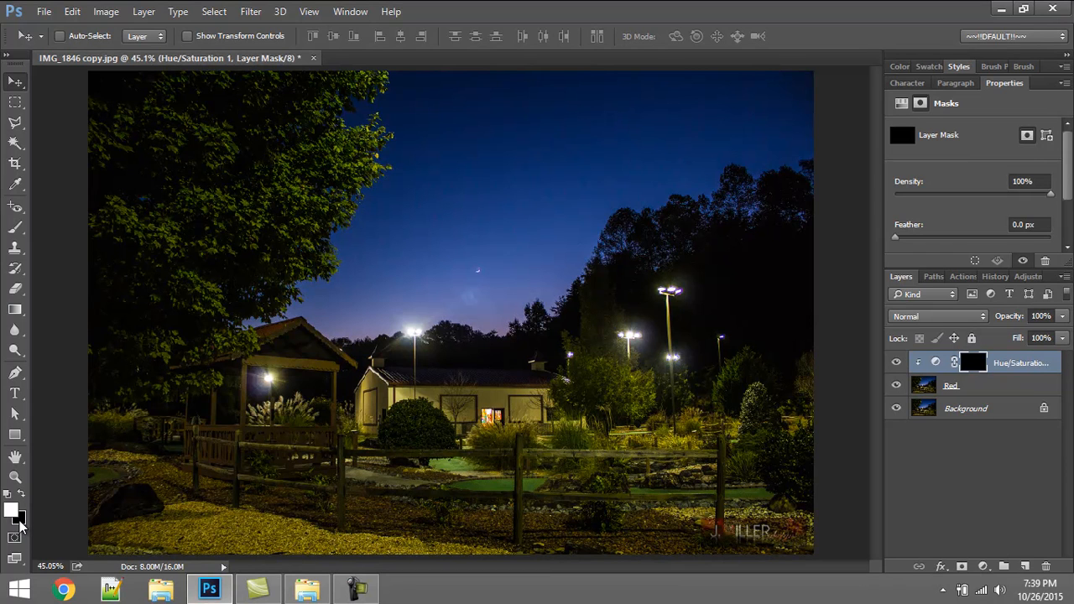
{"action": "key", "text": "alt+BackSpace"}
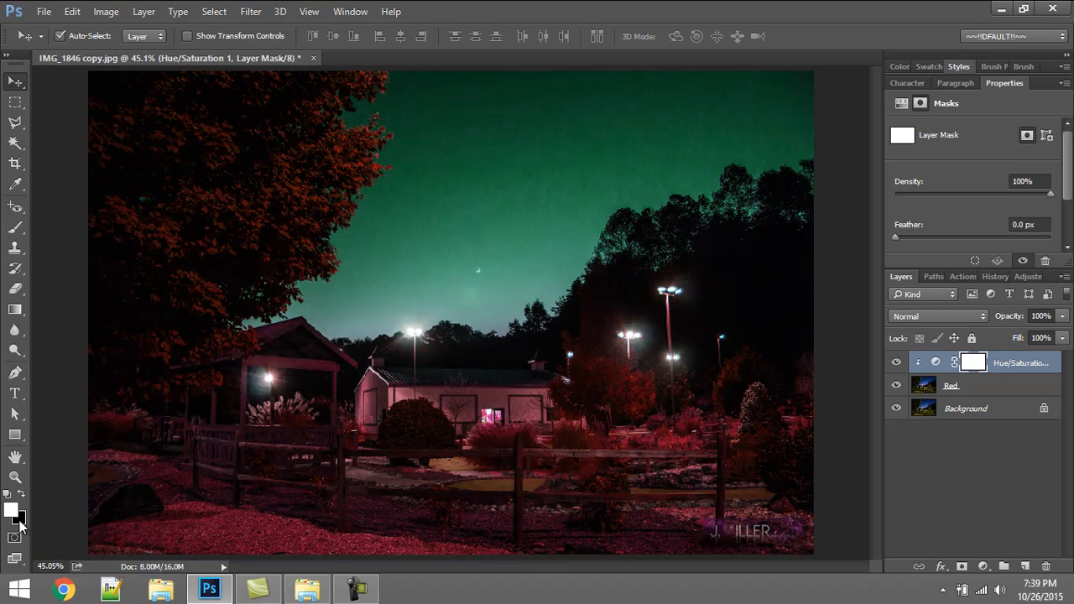
{"action": "key", "text": "ctrl+BackSpace"}
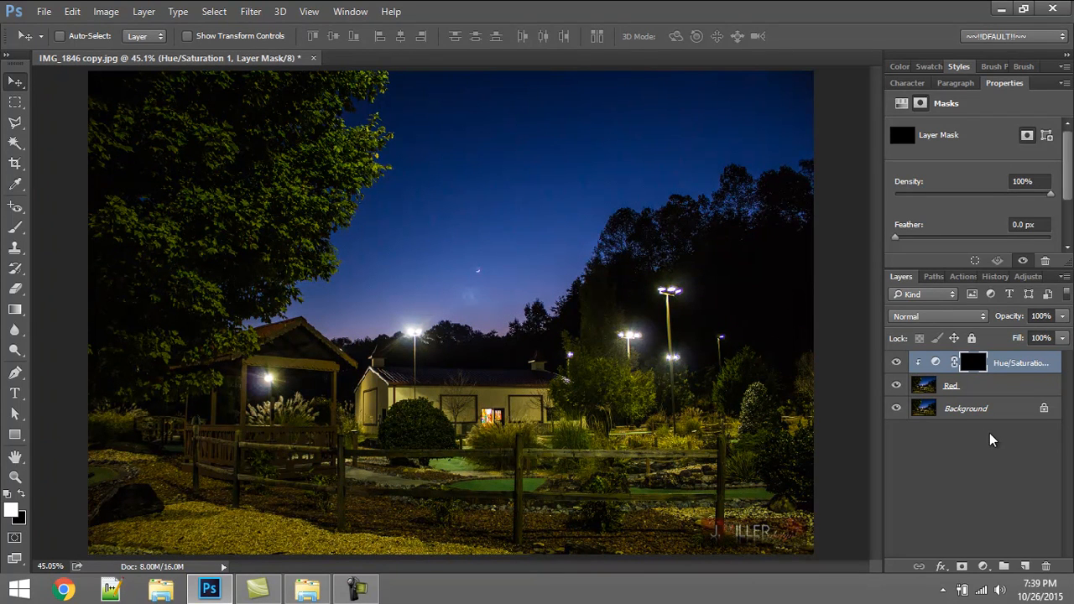
- Target the black layer mask and set up the Brush tool with a hard round tip at 100% hardness, about 124 px
{"action": "left_click", "coordinate": [999, 460]}
{"action": "left_click", "coordinate": [976, 364]}
{"action": "key", "text": "b"}
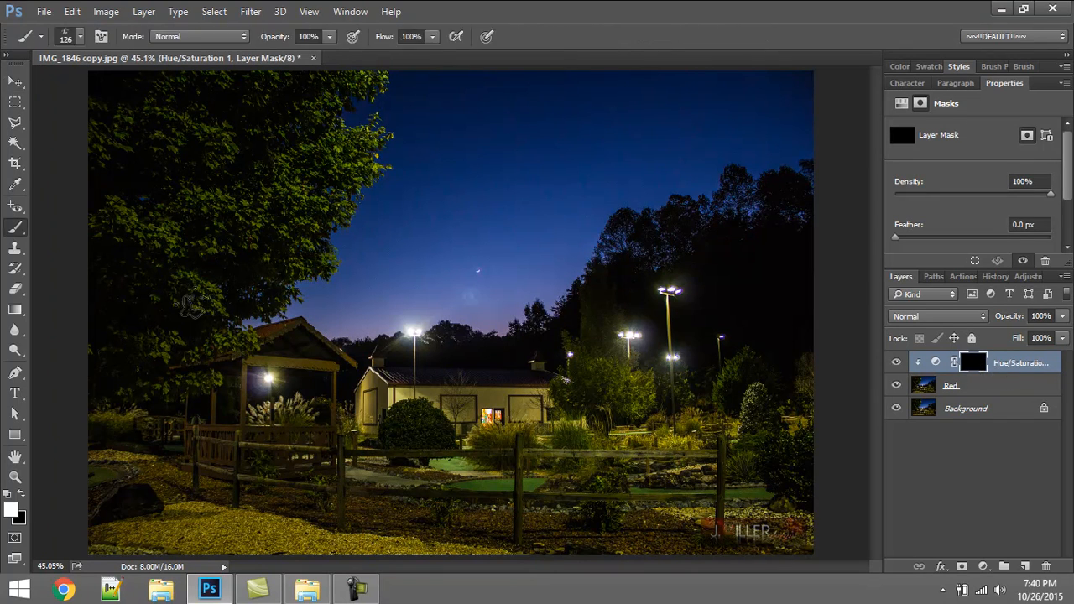
{"action": "right_click", "coordinate": [156, 229]}
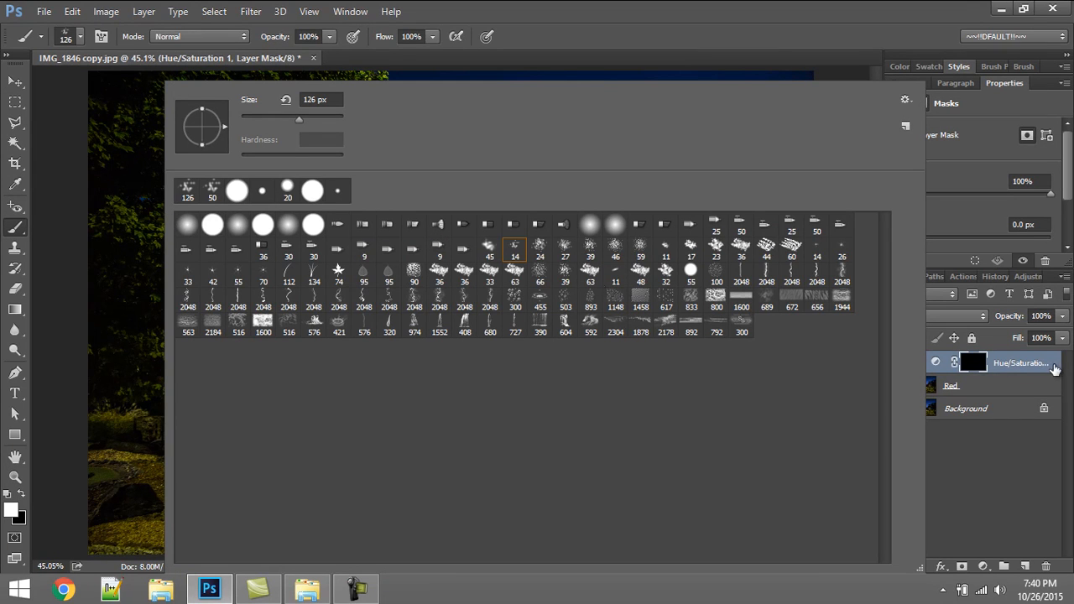
{"action": "left_click", "coordinate": [313, 226]}
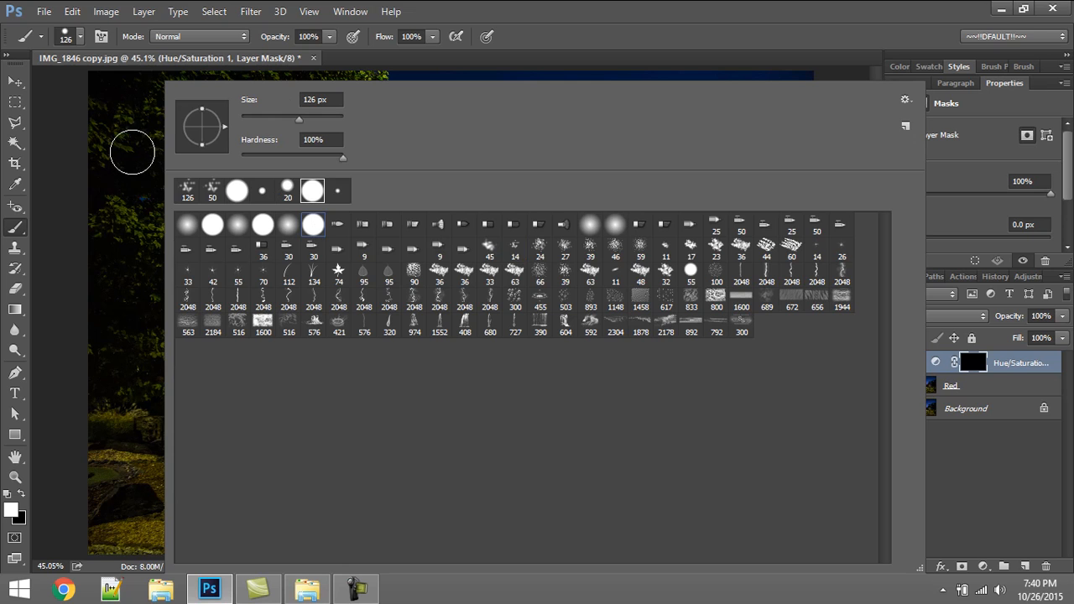
{"action": "mouse_move", "coordinate": [139, 111]}
{"action": "left_mouse_down"}
{"action": "mouse_move", "coordinate": [113, 114]}
{"action": "mouse_move", "coordinate": [136, 118]}
{"action": "left_mouse_up"}
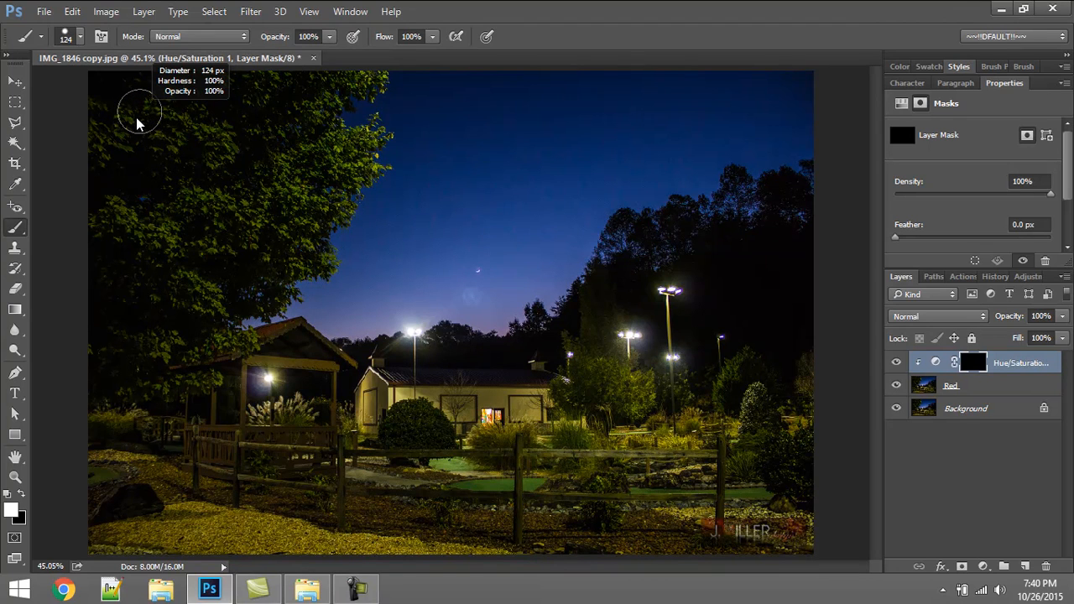
- Paint white on the mask over the large tree's upper-left foliage and reduce the brush size to about 55 px
{"action": "mouse_move", "coordinate": [203, 110]}
{"action": "left_mouse_down"}
{"action": "mouse_move", "coordinate": [210, 87]}
{"action": "mouse_move", "coordinate": [110, 92]}
{"action": "mouse_move", "coordinate": [144, 132]}
{"action": "mouse_move", "coordinate": [156, 104]}
{"action": "mouse_move", "coordinate": [192, 140]}
{"action": "mouse_move", "coordinate": [177, 153]}
{"action": "mouse_move", "coordinate": [190, 175]}
{"action": "mouse_move", "coordinate": [115, 170]}
{"action": "mouse_move", "coordinate": [106, 198]}
{"action": "mouse_move", "coordinate": [146, 249]}
{"action": "mouse_move", "coordinate": [168, 230]}
{"action": "mouse_move", "coordinate": [118, 230]}
{"action": "mouse_move", "coordinate": [173, 182]}
{"action": "mouse_move", "coordinate": [189, 205]}
{"action": "mouse_move", "coordinate": [395, 271]}
{"action": "left_mouse_up"}
{"action": "left_click", "coordinate": [235, 95]}
{"action": "scroll", "coordinate": [141, 217], "scroll_direction": "up", "scroll_amount": 4}
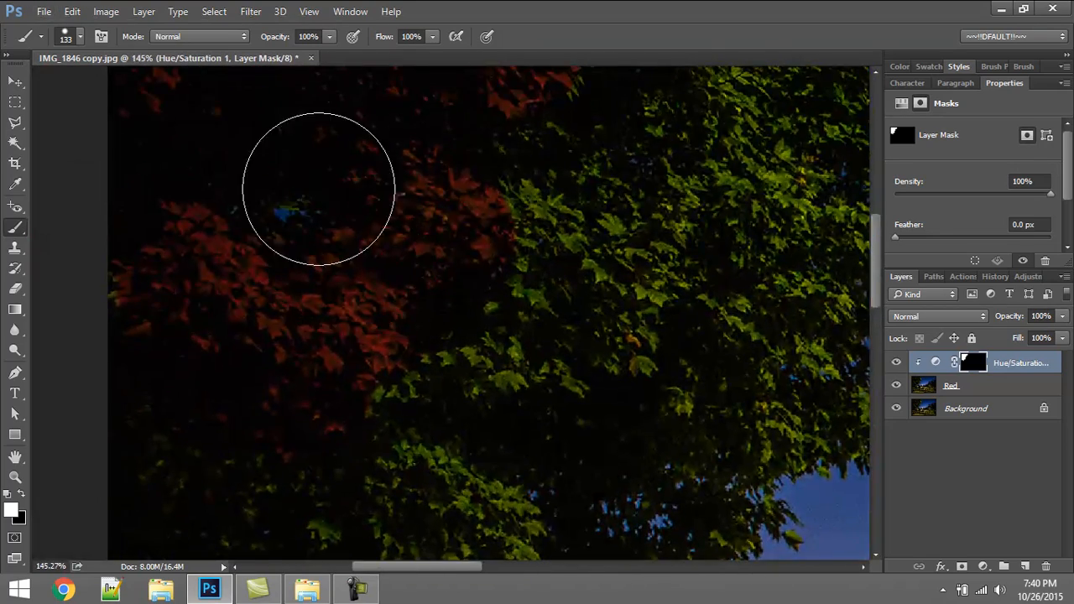
{"action": "left_click_drag", "start_coordinate": [372, 157], "coordinate": [325, 152]}
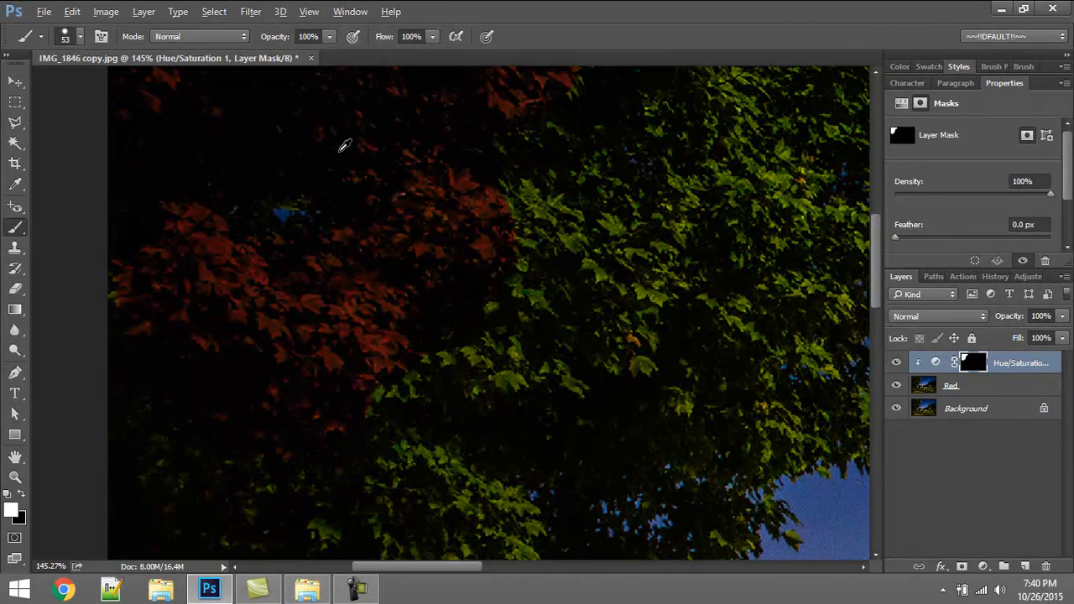
{"action": "mouse_move", "coordinate": [351, 147]}
{"action": "left_mouse_down"}
{"action": "mouse_move", "coordinate": [363, 149]}
{"action": "mouse_move", "coordinate": [309, 145]}
{"action": "mouse_move", "coordinate": [364, 150]}
{"action": "mouse_move", "coordinate": [365, 221]}
{"action": "mouse_move", "coordinate": [367, 150]}
{"action": "mouse_move", "coordinate": [365, 186]}
{"action": "mouse_move", "coordinate": [336, 181]}
{"action": "left_mouse_up"}
- Paint white on the mask along the tree's left edge and over the low branches beside the gazebo
{"action": "left_click_drag", "start_coordinate": [274, 376], "coordinate": [244, 173]}
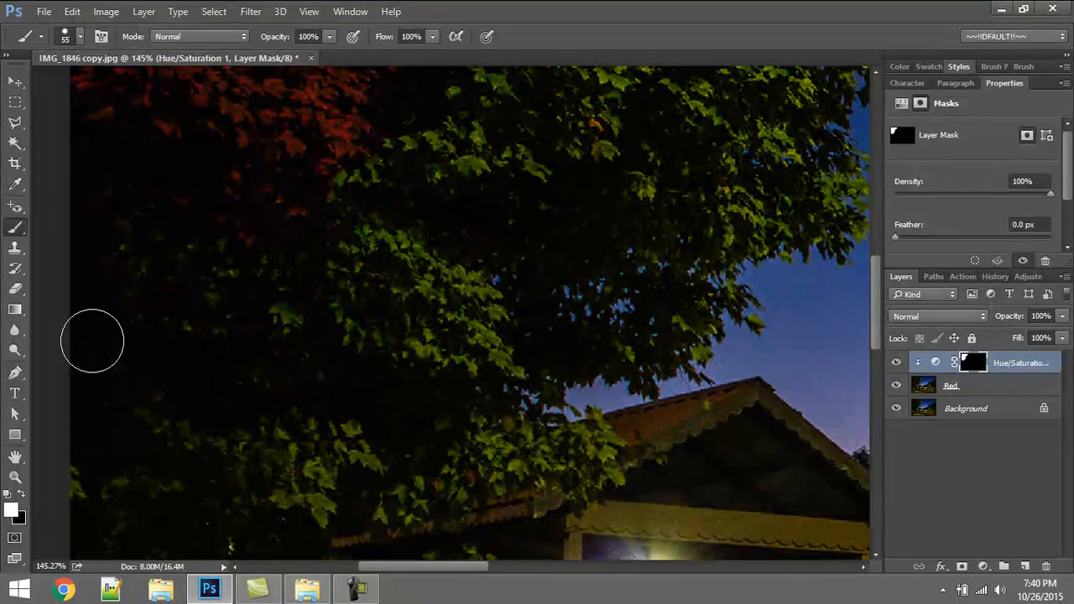
{"action": "left_click_drag", "start_coordinate": [132, 305], "coordinate": [221, 319]}
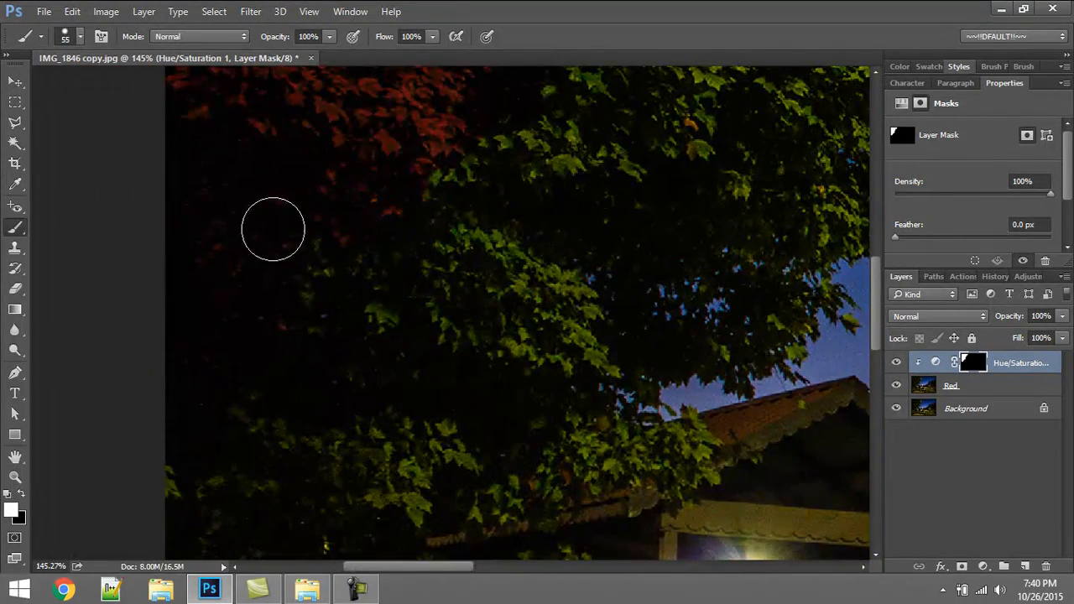
{"action": "left_click_drag", "start_coordinate": [241, 394], "coordinate": [273, 288]}
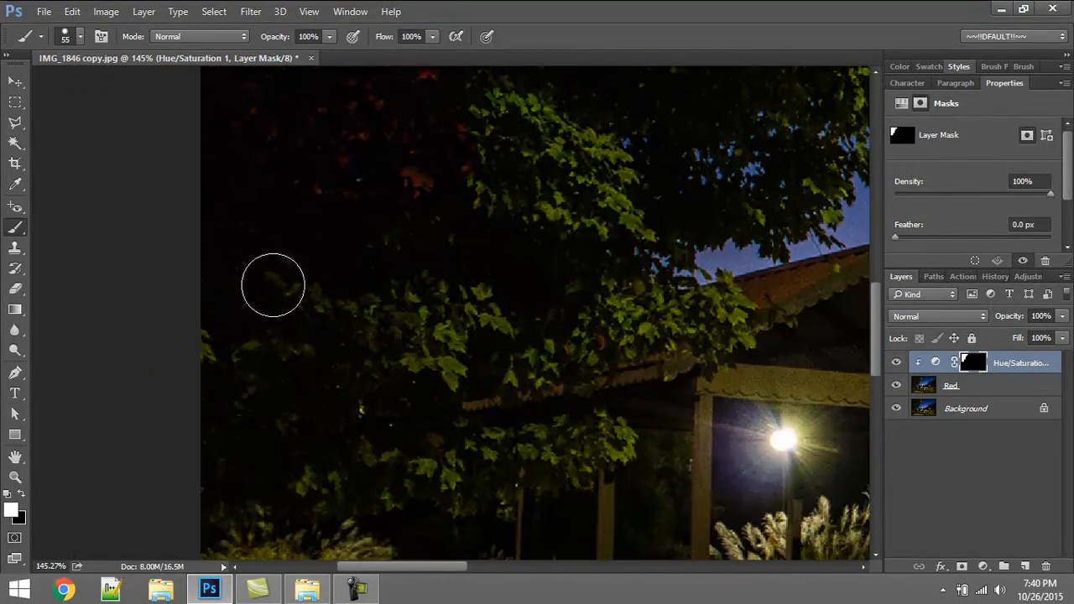
{"action": "mouse_move", "coordinate": [260, 366]}
{"action": "left_mouse_down"}
{"action": "mouse_move", "coordinate": [364, 177]}
{"action": "mouse_move", "coordinate": [328, 247]}
{"action": "left_mouse_up"}
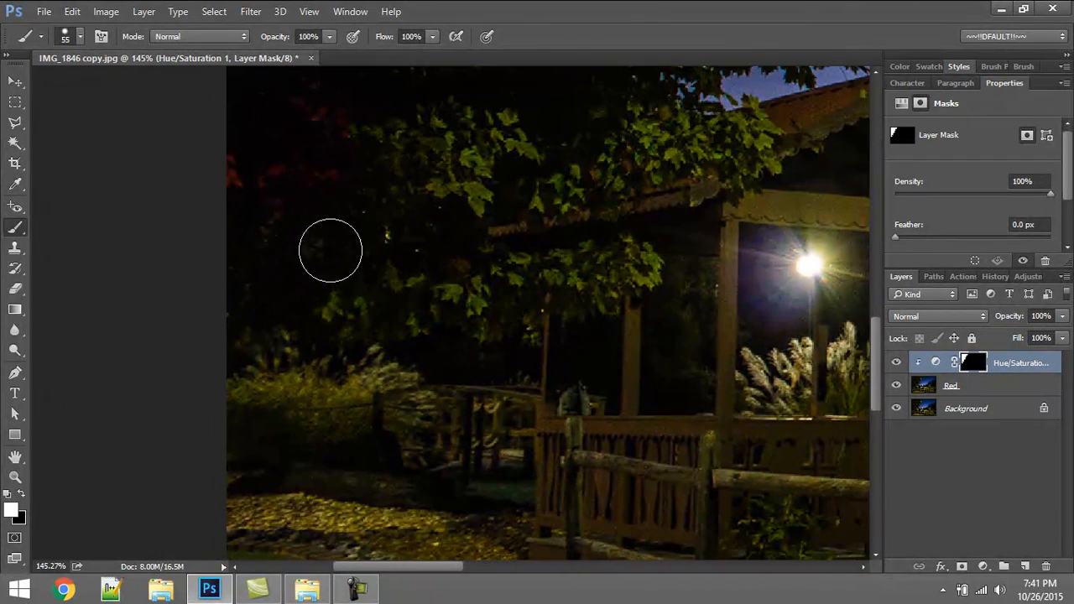
{"action": "mouse_move", "coordinate": [307, 270]}
{"action": "left_mouse_down"}
{"action": "mouse_move", "coordinate": [460, 298]}
{"action": "mouse_move", "coordinate": [375, 309]}
{"action": "mouse_move", "coordinate": [396, 313]}
{"action": "mouse_move", "coordinate": [222, 288]}
{"action": "mouse_move", "coordinate": [475, 292]}
{"action": "mouse_move", "coordinate": [625, 261]}
{"action": "mouse_move", "coordinate": [595, 270]}
{"action": "mouse_move", "coordinate": [642, 272]}
{"action": "mouse_move", "coordinate": [563, 296]}
{"action": "mouse_move", "coordinate": [607, 281]}
{"action": "mouse_move", "coordinate": [596, 301]}
{"action": "mouse_move", "coordinate": [599, 292]}
{"action": "mouse_move", "coordinate": [530, 309]}
{"action": "mouse_move", "coordinate": [567, 305]}
{"action": "mouse_move", "coordinate": [517, 300]}
{"action": "mouse_move", "coordinate": [516, 320]}
{"action": "mouse_move", "coordinate": [459, 313]}
{"action": "mouse_move", "coordinate": [488, 319]}
{"action": "mouse_move", "coordinate": [468, 273]}
{"action": "mouse_move", "coordinate": [557, 280]}
{"action": "mouse_move", "coordinate": [513, 326]}
{"action": "left_mouse_up"}
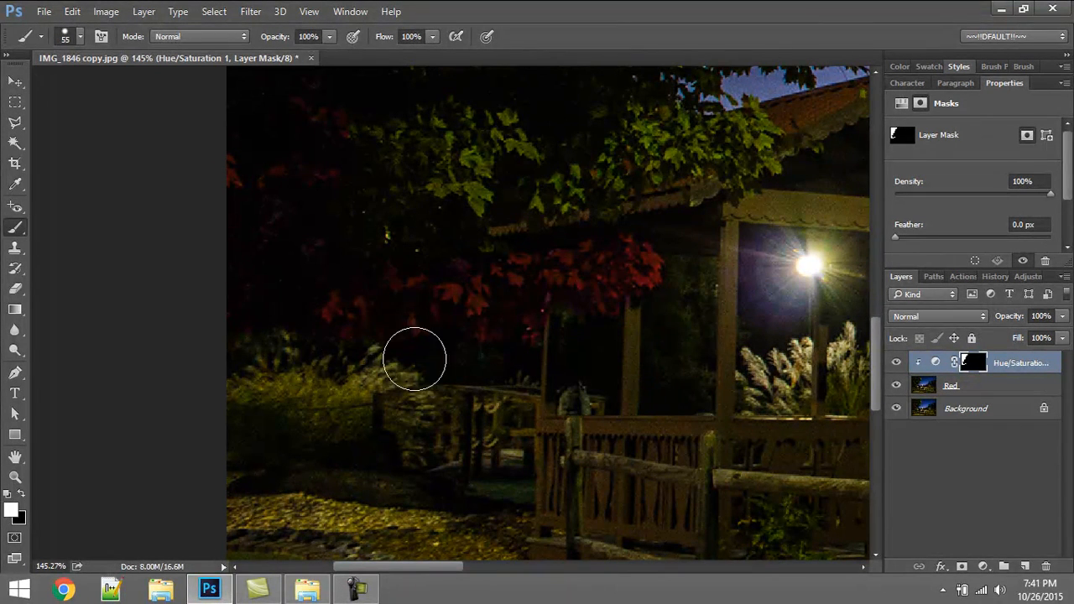
{"action": "mouse_move", "coordinate": [471, 157]}
{"action": "left_mouse_down"}
{"action": "mouse_move", "coordinate": [417, 327]}
{"action": "mouse_move", "coordinate": [430, 376]}
{"action": "mouse_move", "coordinate": [437, 345]}
{"action": "left_mouse_up"}
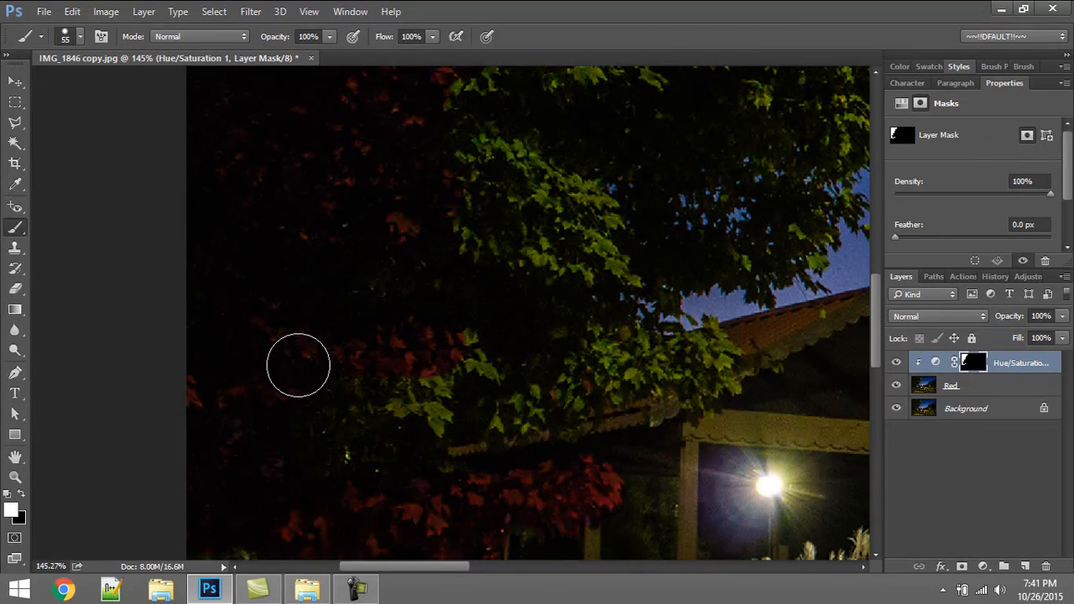
{"action": "left_click_drag", "start_coordinate": [657, 297], "coordinate": [814, 444]}
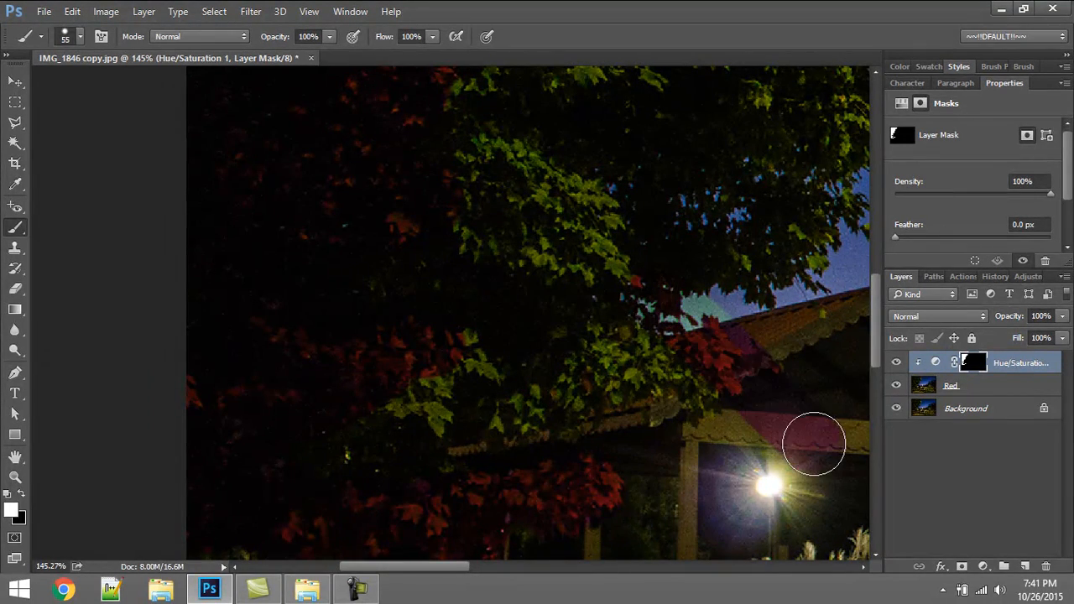
{"action": "key", "text": "ctrl+z"}
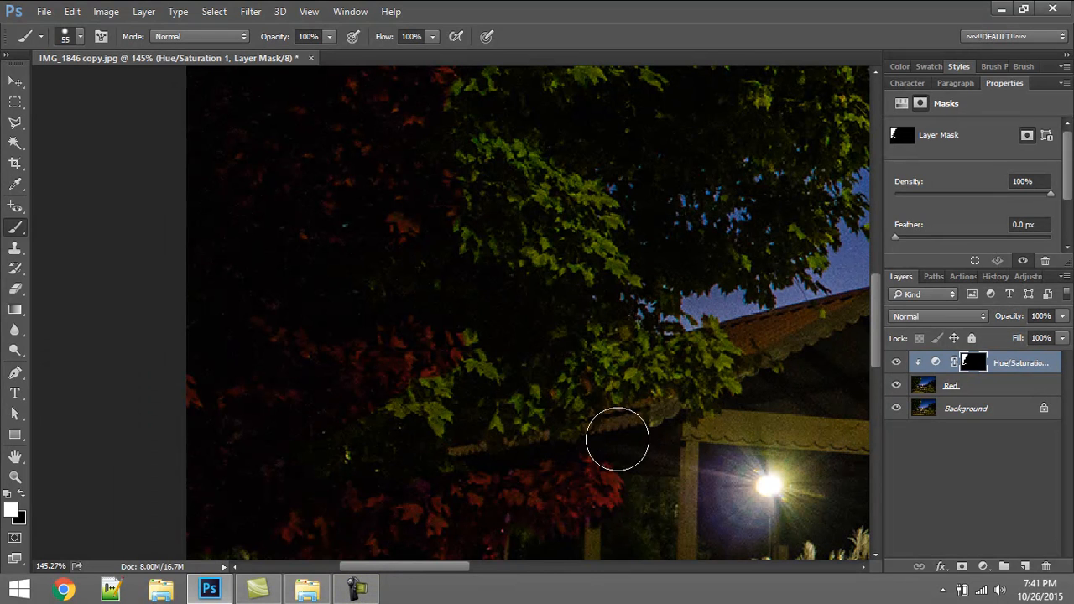
{"action": "mouse_move", "coordinate": [697, 339]}
{"action": "left_mouse_down"}
{"action": "mouse_move", "coordinate": [738, 365]}
{"action": "mouse_move", "coordinate": [725, 391]}
{"action": "left_mouse_up"}
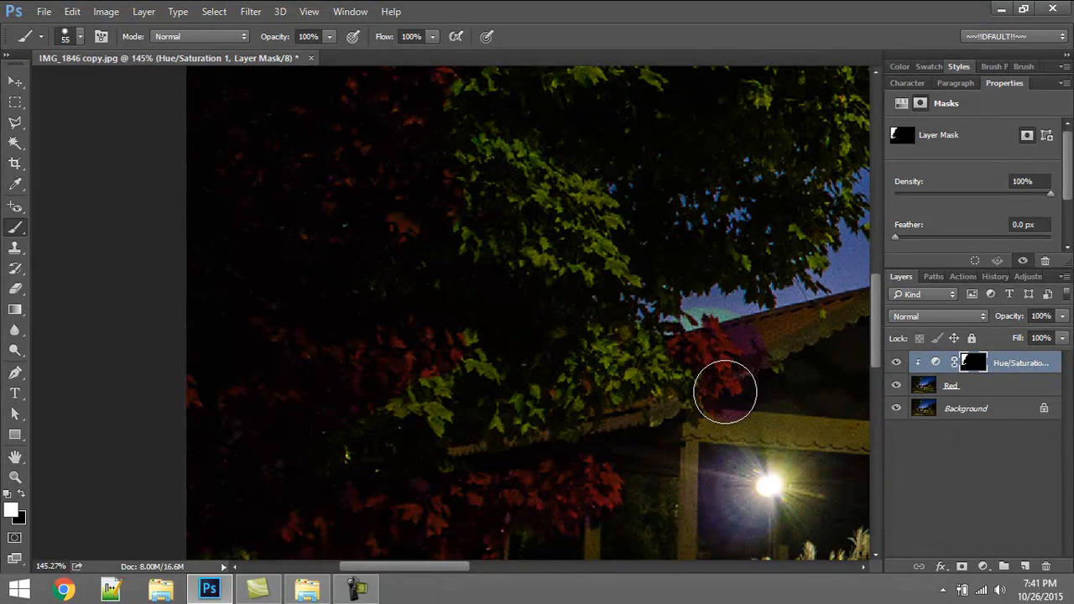
{"action": "key", "text": "x"}
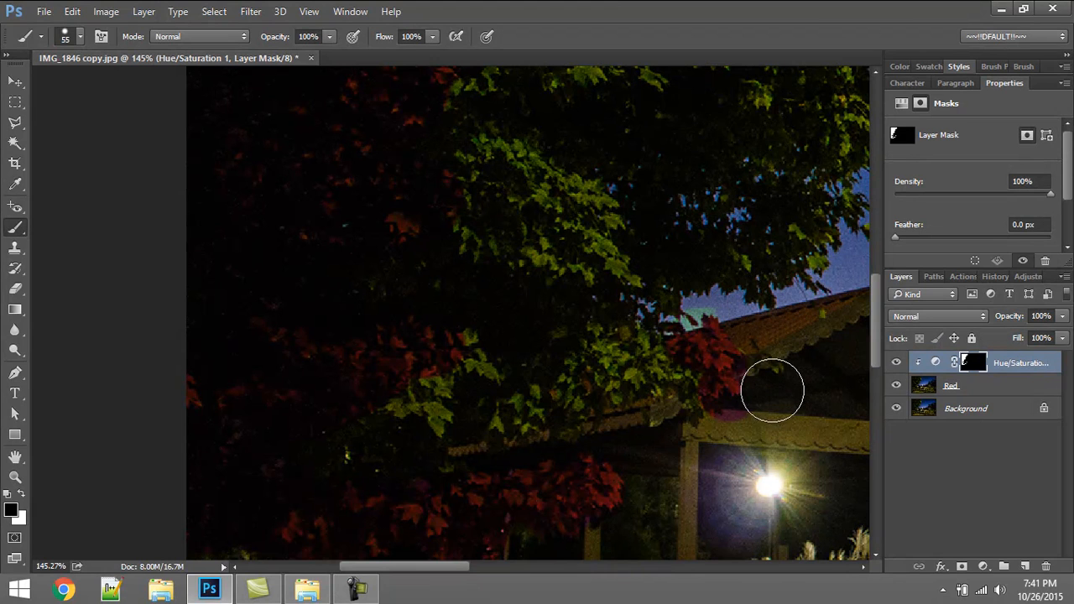
{"action": "left_click_drag", "start_coordinate": [743, 422], "coordinate": [678, 465]}
{"action": "key", "text": "ctrl+z"}
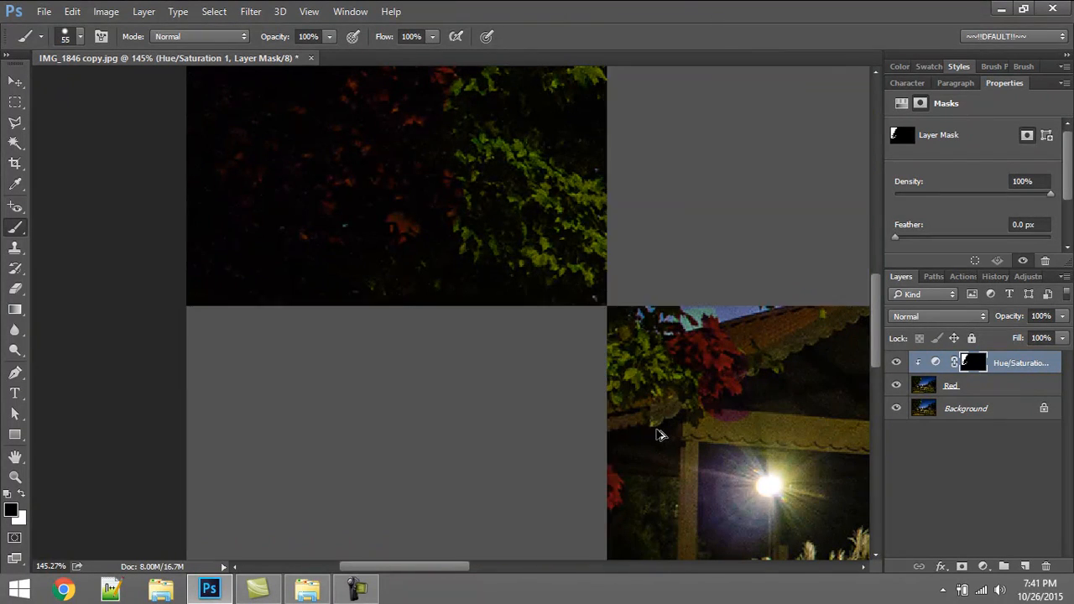
{"action": "key", "text": "ctrl+alt+z"}
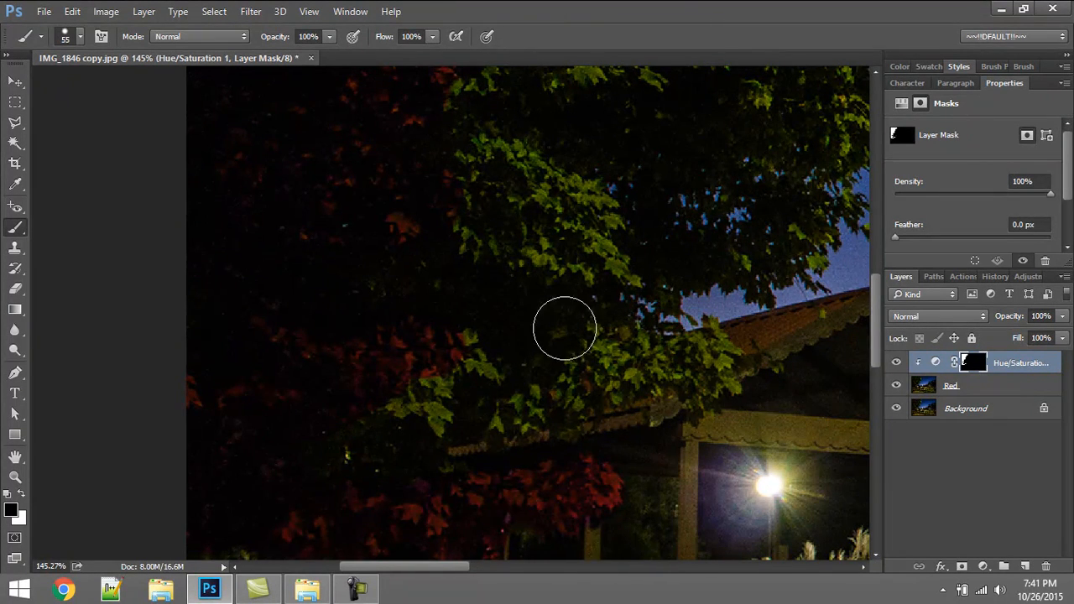
- Paint white on the mask with the 55 px brush over the low leaf clusters beside and above the gazebo roof's edge
{"action": "left_click", "coordinate": [461, 339]}
{"action": "key", "text": "x"}
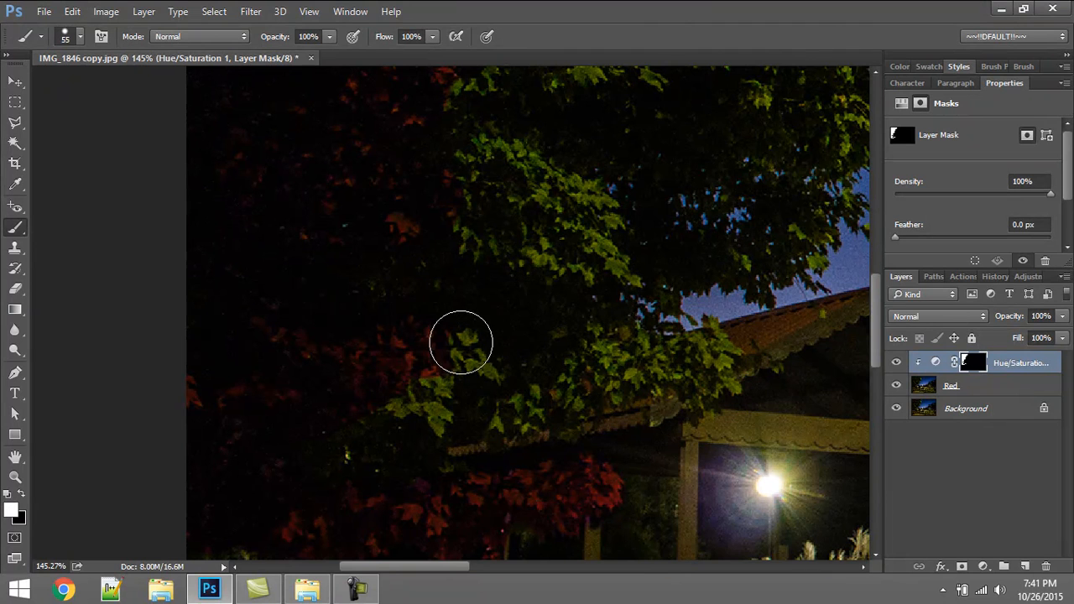
{"action": "mouse_move", "coordinate": [461, 342]}
{"action": "left_mouse_down"}
{"action": "mouse_move", "coordinate": [494, 357]}
{"action": "mouse_move", "coordinate": [472, 360]}
{"action": "mouse_move", "coordinate": [433, 402]}
{"action": "mouse_move", "coordinate": [440, 411]}
{"action": "mouse_move", "coordinate": [403, 397]}
{"action": "mouse_move", "coordinate": [384, 431]}
{"action": "mouse_move", "coordinate": [335, 442]}
{"action": "mouse_move", "coordinate": [329, 462]}
{"action": "left_mouse_up"}
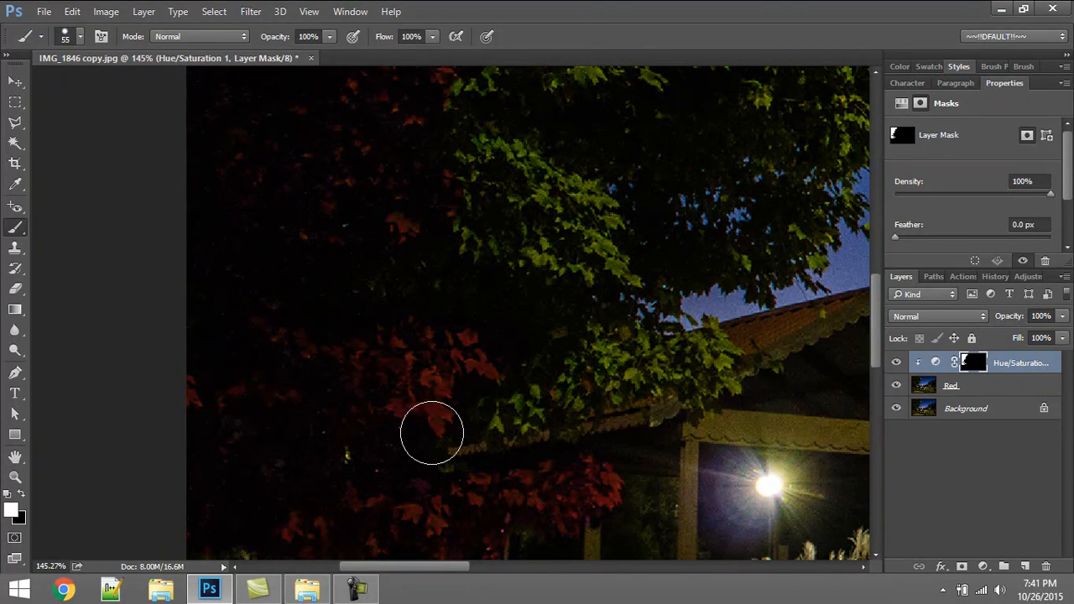
{"action": "mouse_move", "coordinate": [420, 439]}
{"action": "left_mouse_down"}
{"action": "mouse_move", "coordinate": [480, 400]}
{"action": "mouse_move", "coordinate": [570, 397]}
{"action": "mouse_move", "coordinate": [547, 410]}
{"action": "mouse_move", "coordinate": [592, 367]}
{"action": "mouse_move", "coordinate": [635, 359]}
{"action": "mouse_move", "coordinate": [568, 321]}
{"action": "mouse_move", "coordinate": [523, 378]}
{"action": "left_mouse_up"}
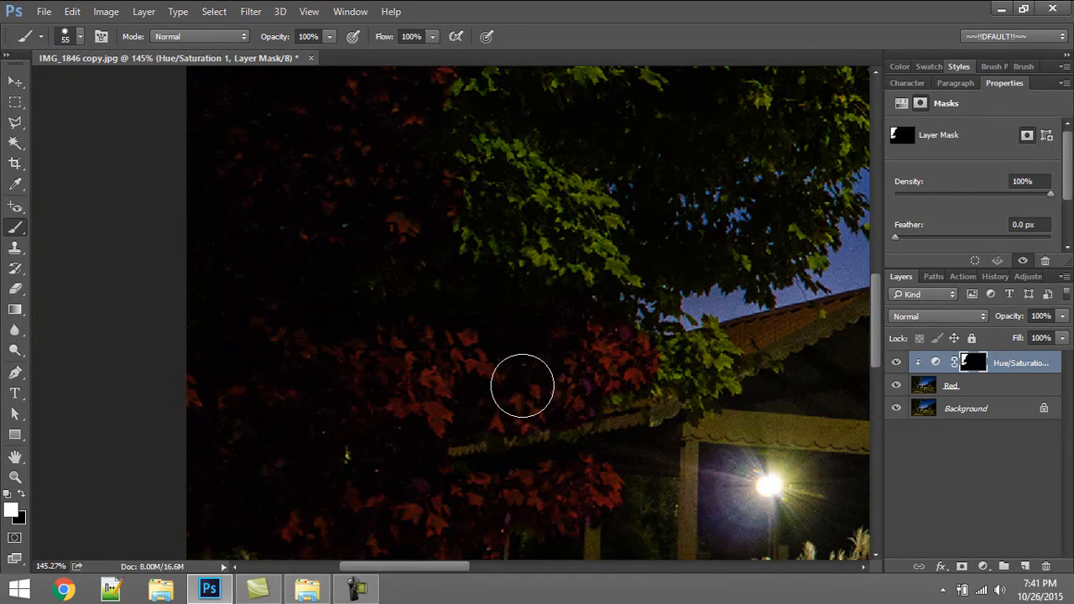
- Enlarge the brush to about 139 px and paint white on the mask over the upper and middle foliage of the large tree
{"action": "left_click_drag", "start_coordinate": [465, 316], "coordinate": [442, 481]}
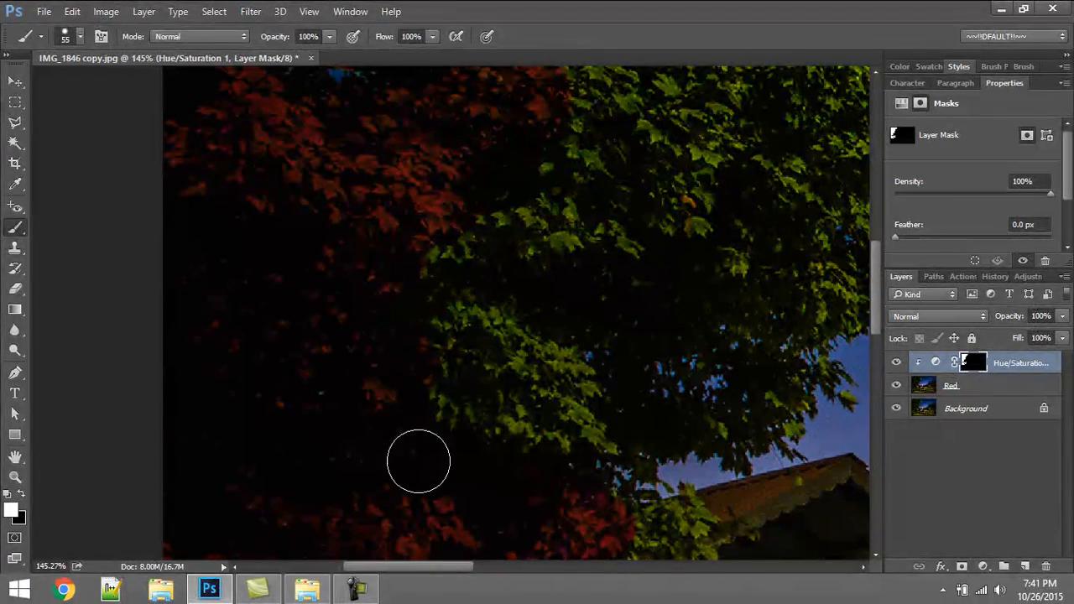
{"action": "mouse_move", "coordinate": [442, 442]}
{"action": "left_mouse_down"}
{"action": "mouse_move", "coordinate": [465, 349]}
{"action": "mouse_move", "coordinate": [415, 355]}
{"action": "mouse_move", "coordinate": [456, 319]}
{"action": "mouse_move", "coordinate": [423, 290]}
{"action": "mouse_move", "coordinate": [455, 231]}
{"action": "mouse_move", "coordinate": [453, 344]}
{"action": "mouse_move", "coordinate": [509, 306]}
{"action": "mouse_move", "coordinate": [431, 439]}
{"action": "left_mouse_up"}
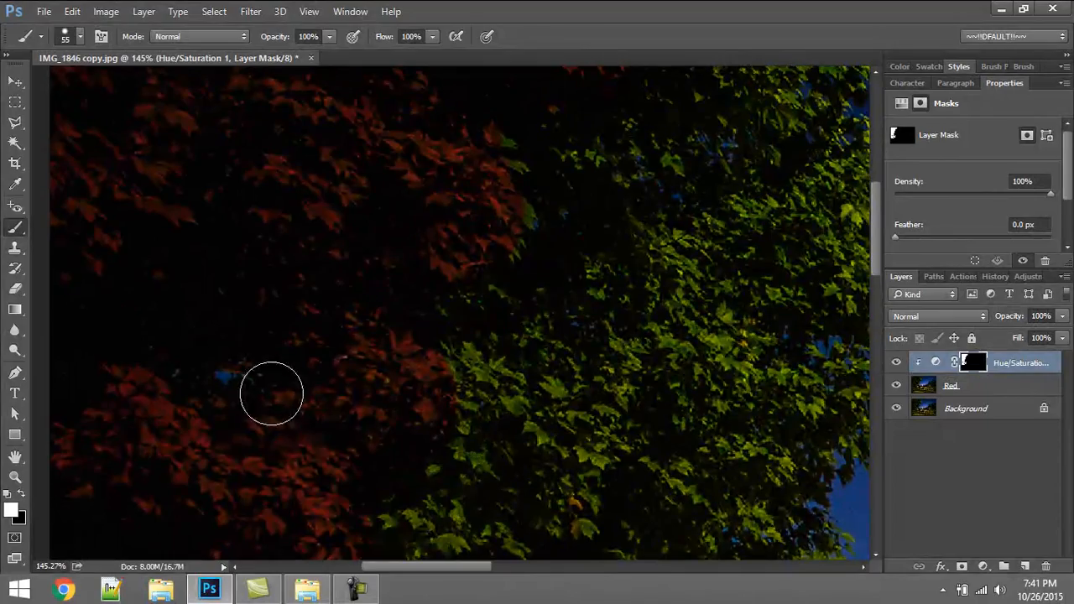
{"action": "mouse_move", "coordinate": [511, 289]}
{"action": "left_mouse_down"}
{"action": "mouse_move", "coordinate": [564, 297]}
{"action": "mouse_move", "coordinate": [475, 328]}
{"action": "left_mouse_up"}
{"action": "left_click_drag", "start_coordinate": [574, 448], "coordinate": [456, 264]}
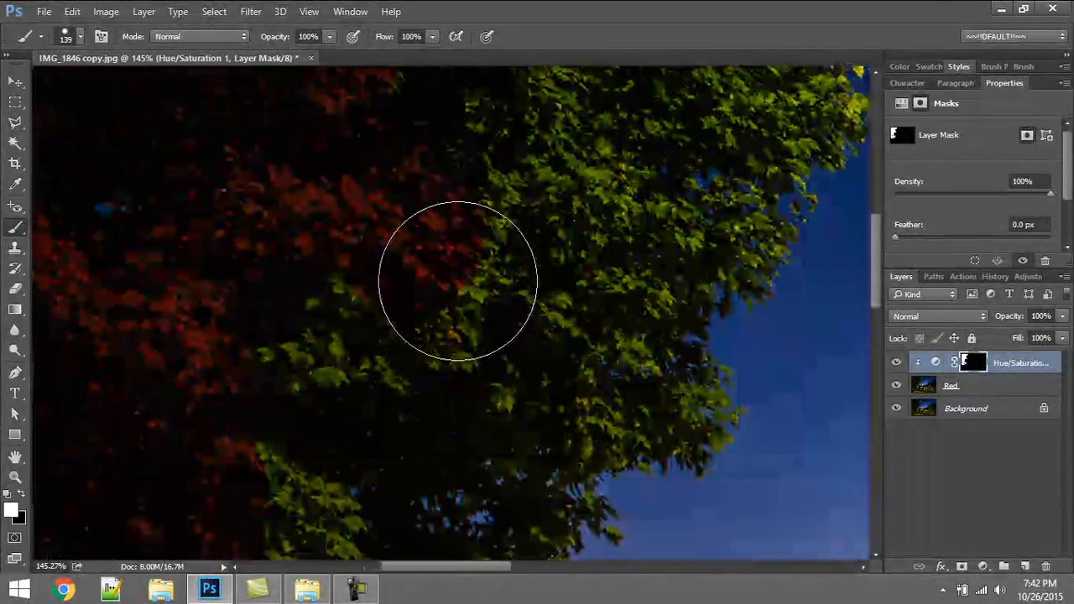
{"action": "mouse_move", "coordinate": [308, 311]}
{"action": "left_mouse_down"}
{"action": "mouse_move", "coordinate": [399, 324]}
{"action": "mouse_move", "coordinate": [465, 296]}
{"action": "mouse_move", "coordinate": [536, 287]}
{"action": "mouse_move", "coordinate": [564, 236]}
{"action": "mouse_move", "coordinate": [509, 349]}
{"action": "mouse_move", "coordinate": [468, 360]}
{"action": "mouse_move", "coordinate": [491, 358]}
{"action": "mouse_move", "coordinate": [453, 275]}
{"action": "mouse_move", "coordinate": [439, 311]}
{"action": "left_mouse_up"}
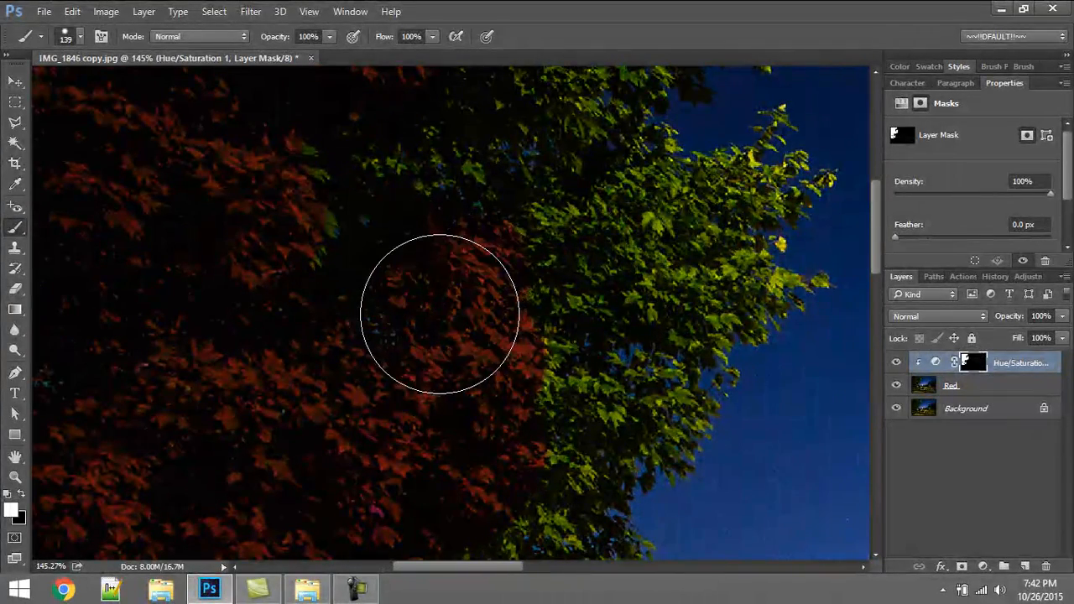
{"action": "left_click_drag", "start_coordinate": [502, 255], "coordinate": [485, 394]}
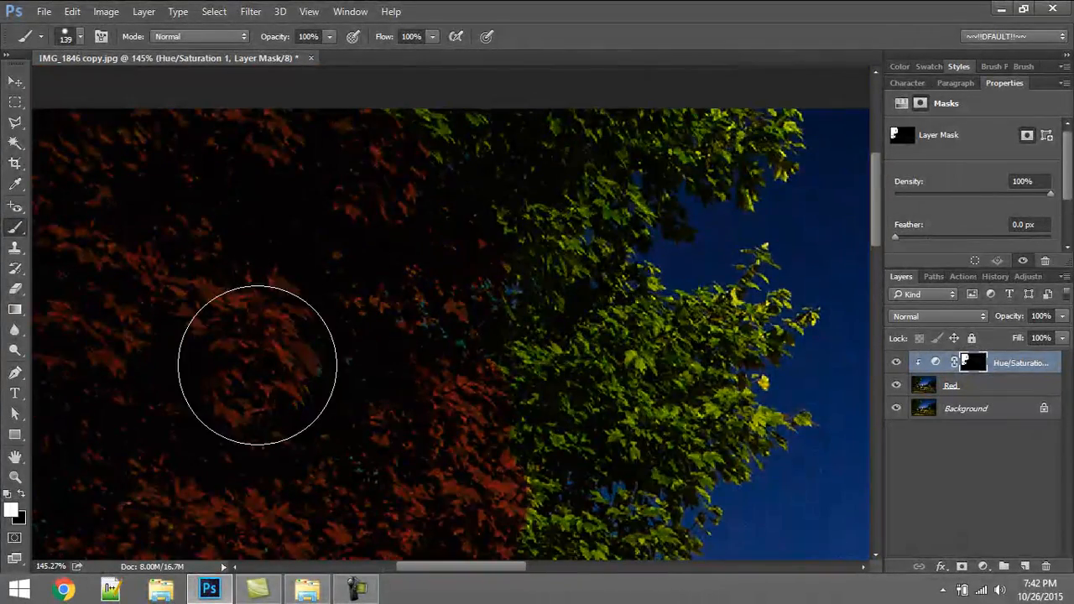
{"action": "left_click_drag", "start_coordinate": [499, 216], "coordinate": [342, 271]}
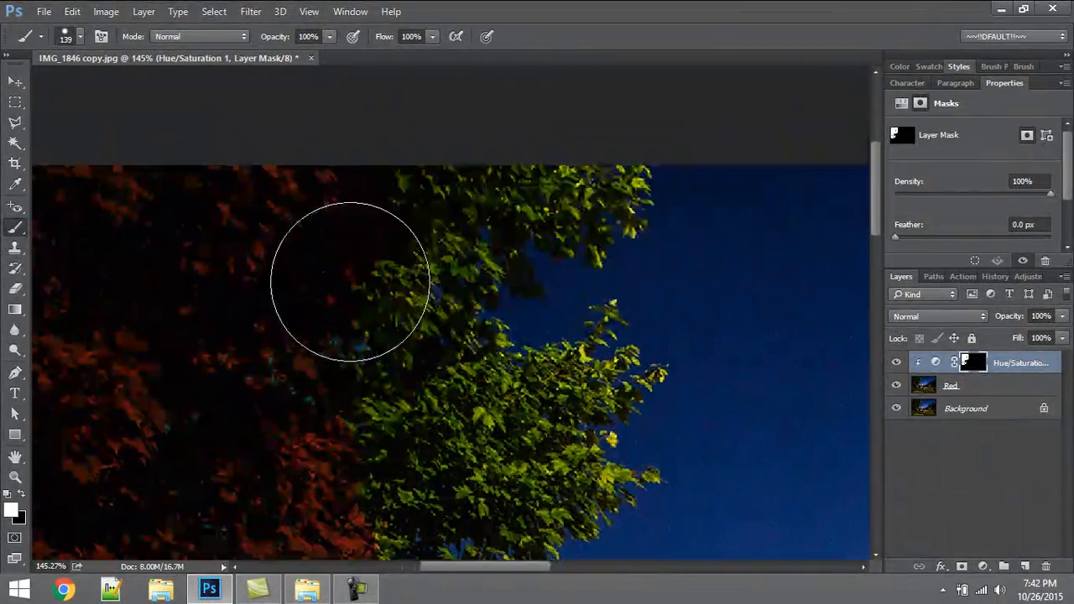
- Paint white on the mask along the tree's top and its outer edge against the sky, down to the gazebo roof
{"action": "left_click_drag", "start_coordinate": [375, 182], "coordinate": [496, 161]}
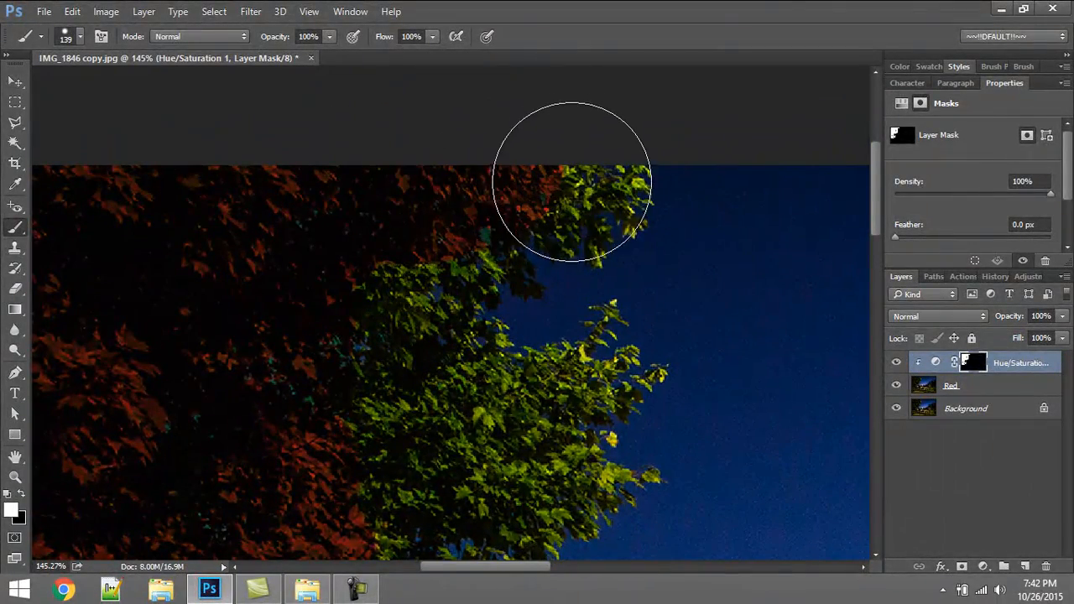
{"action": "mouse_move", "coordinate": [573, 179]}
{"action": "left_mouse_down"}
{"action": "mouse_move", "coordinate": [534, 233]}
{"action": "mouse_move", "coordinate": [507, 227]}
{"action": "mouse_move", "coordinate": [469, 260]}
{"action": "mouse_move", "coordinate": [444, 310]}
{"action": "mouse_move", "coordinate": [363, 323]}
{"action": "mouse_move", "coordinate": [454, 387]}
{"action": "left_mouse_up"}
{"action": "left_click", "coordinate": [577, 360]}
{"action": "left_click_drag", "start_coordinate": [492, 433], "coordinate": [460, 312]}
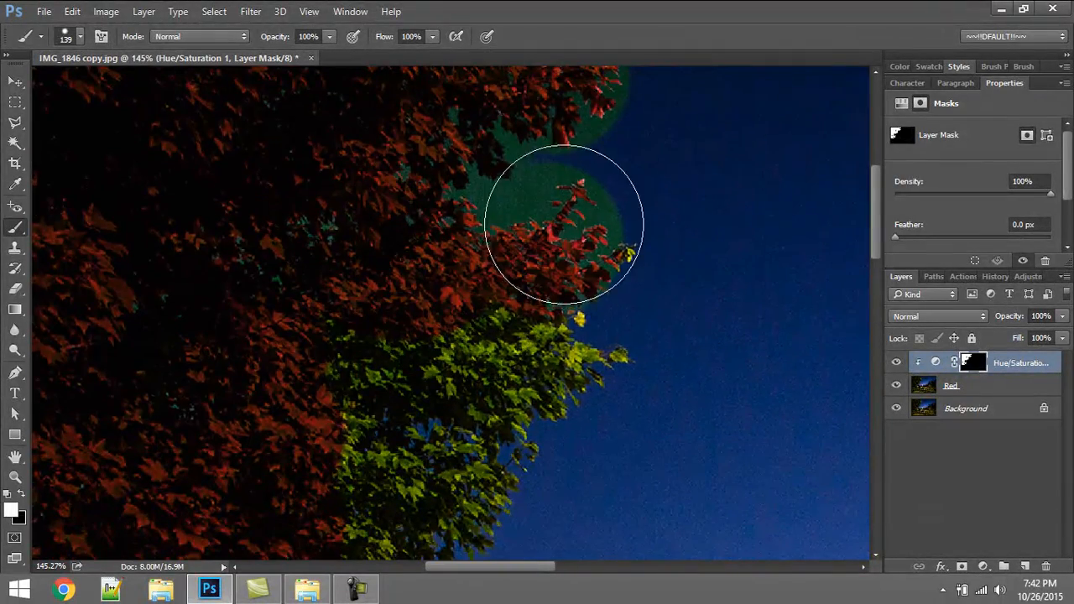
{"action": "left_click_drag", "start_coordinate": [563, 226], "coordinate": [577, 245]}
{"action": "mouse_move", "coordinate": [606, 289]}
{"action": "left_mouse_down"}
{"action": "mouse_move", "coordinate": [551, 324]}
{"action": "mouse_move", "coordinate": [552, 360]}
{"action": "mouse_move", "coordinate": [456, 372]}
{"action": "mouse_move", "coordinate": [376, 412]}
{"action": "left_mouse_up"}
{"action": "mouse_move", "coordinate": [413, 447]}
{"action": "left_mouse_down"}
{"action": "mouse_move", "coordinate": [398, 267]}
{"action": "mouse_move", "coordinate": [455, 259]}
{"action": "mouse_move", "coordinate": [381, 371]}
{"action": "mouse_move", "coordinate": [386, 430]}
{"action": "mouse_move", "coordinate": [352, 306]}
{"action": "mouse_move", "coordinate": [378, 350]}
{"action": "mouse_move", "coordinate": [324, 226]}
{"action": "mouse_move", "coordinate": [344, 245]}
{"action": "mouse_move", "coordinate": [312, 297]}
{"action": "mouse_move", "coordinate": [253, 266]}
{"action": "mouse_move", "coordinate": [231, 338]}
{"action": "mouse_move", "coordinate": [304, 362]}
{"action": "mouse_move", "coordinate": [231, 380]}
{"action": "mouse_move", "coordinate": [247, 388]}
{"action": "mouse_move", "coordinate": [170, 375]}
{"action": "mouse_move", "coordinate": [198, 400]}
{"action": "left_mouse_up"}
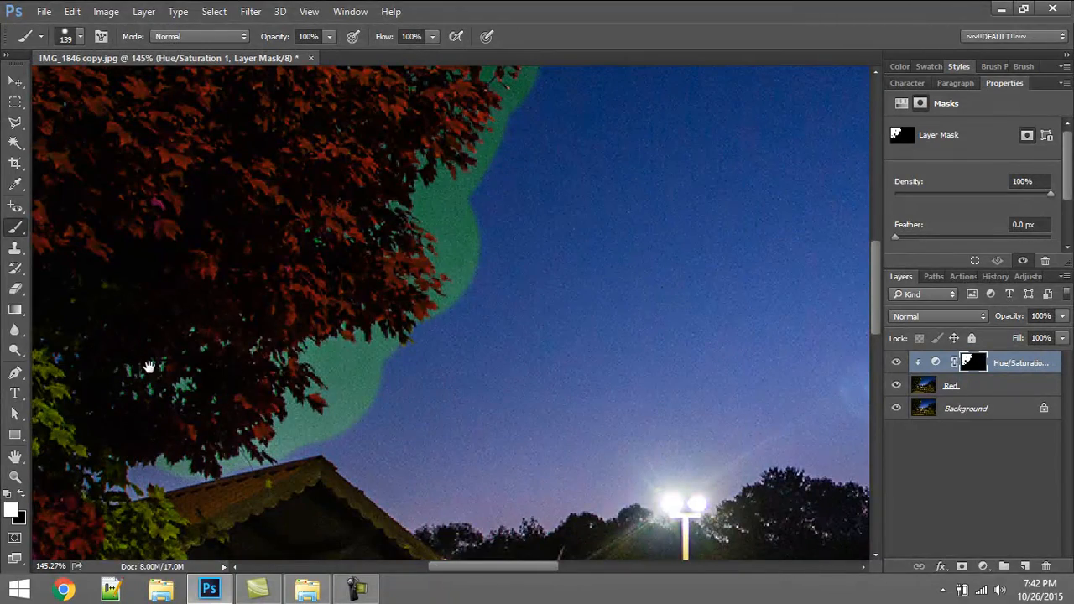
- Paint white over the remaining inner foliage, then use a 26 px brush on the leaves beside the gazebo roof
{"action": "left_click_drag", "start_coordinate": [150, 368], "coordinate": [456, 322]}
{"action": "mouse_move", "coordinate": [389, 247]}
{"action": "left_mouse_down"}
{"action": "mouse_move", "coordinate": [316, 268]}
{"action": "mouse_move", "coordinate": [323, 334]}
{"action": "mouse_move", "coordinate": [368, 355]}
{"action": "left_mouse_up"}
{"action": "left_click_drag", "start_coordinate": [486, 329], "coordinate": [446, 211]}
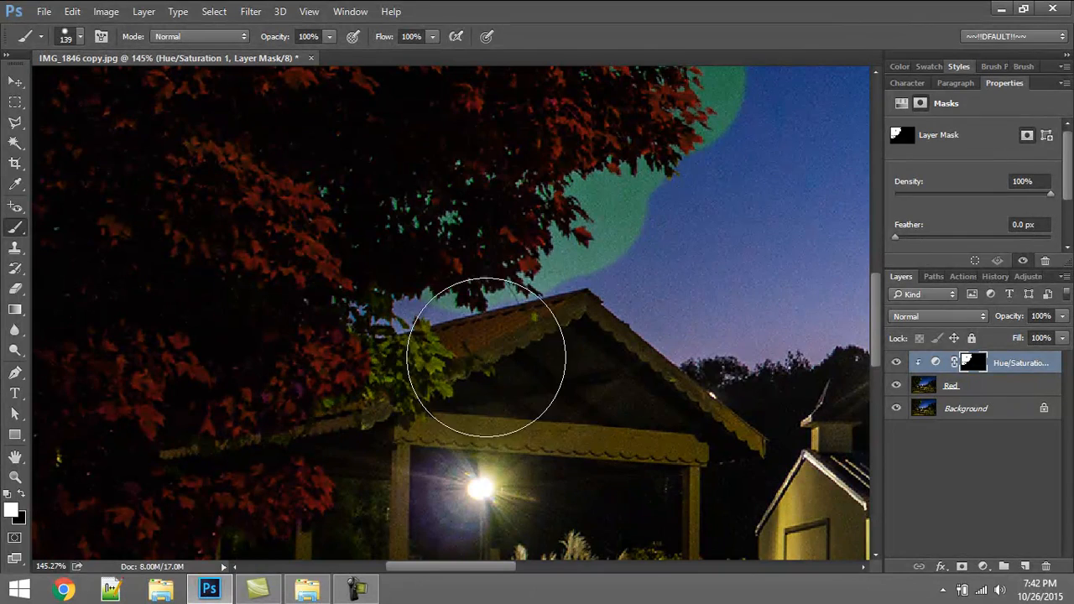
{"action": "left_click_drag", "start_coordinate": [395, 357], "coordinate": [334, 364]}
{"action": "left_click_drag", "start_coordinate": [421, 346], "coordinate": [415, 351]}
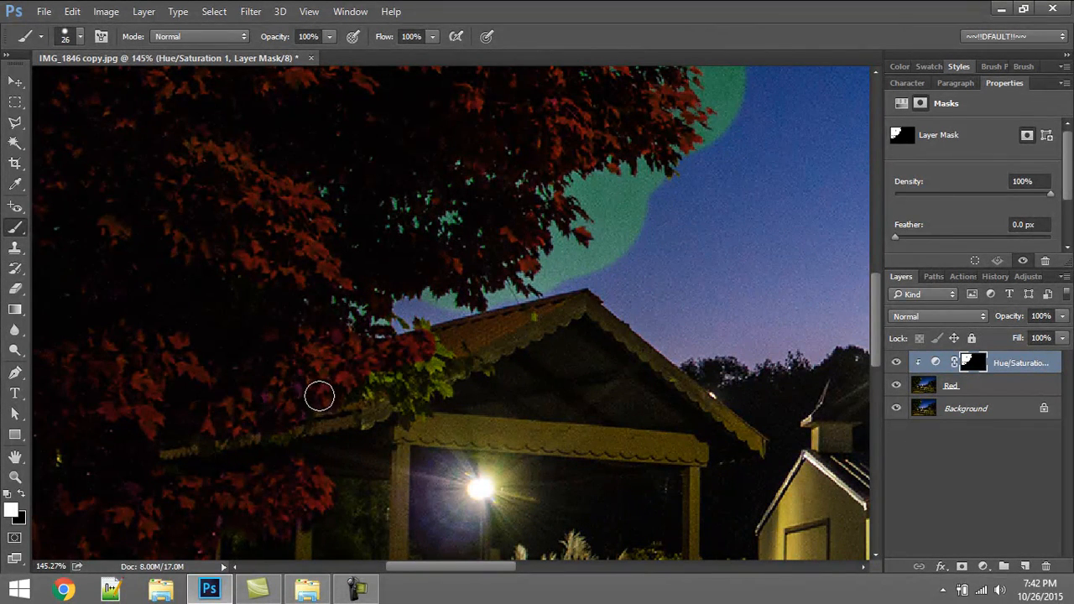
- Reduce the brush to 10 px and paint white on the mask over the leaf cluster overlapping the gazebo roof's lower corner
{"action": "scroll", "coordinate": [432, 405], "scroll_direction": "up", "scroll_amount": 5}
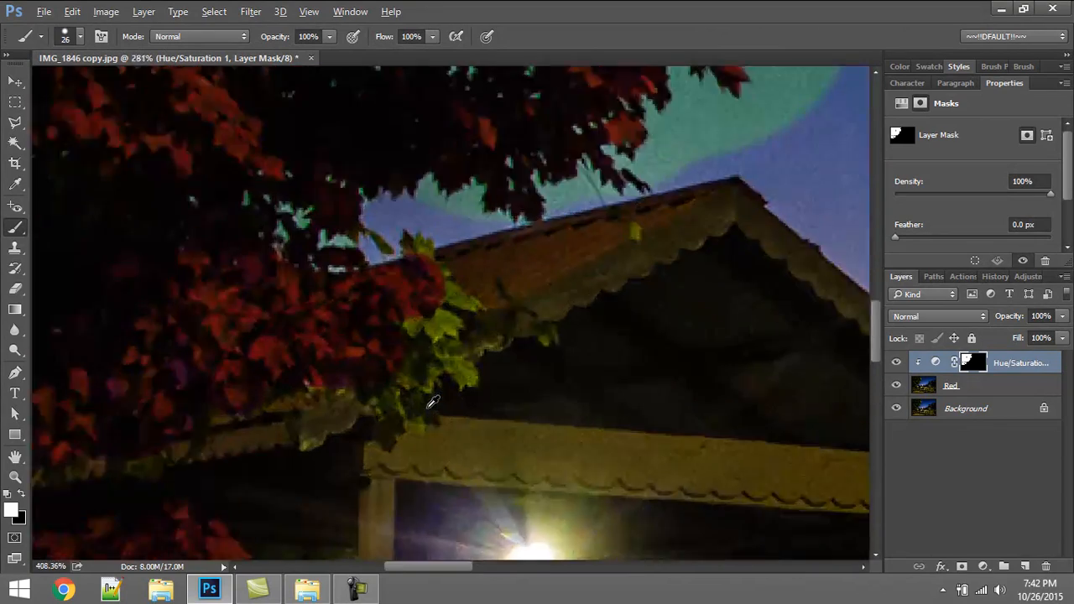
{"action": "mouse_move", "coordinate": [413, 293]}
{"action": "left_mouse_down"}
{"action": "mouse_move", "coordinate": [403, 288]}
{"action": "mouse_move", "coordinate": [436, 290]}
{"action": "left_mouse_up"}
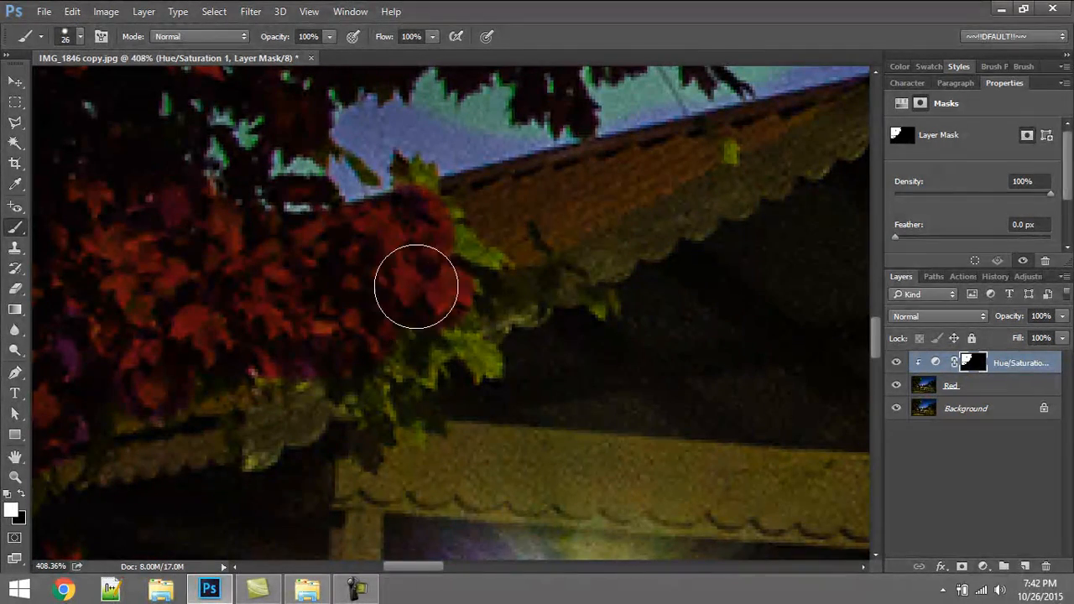
{"action": "right_click", "coordinate": [436, 258], "text": "alt"}
{"action": "left_click_drag", "start_coordinate": [408, 175], "coordinate": [419, 186]}
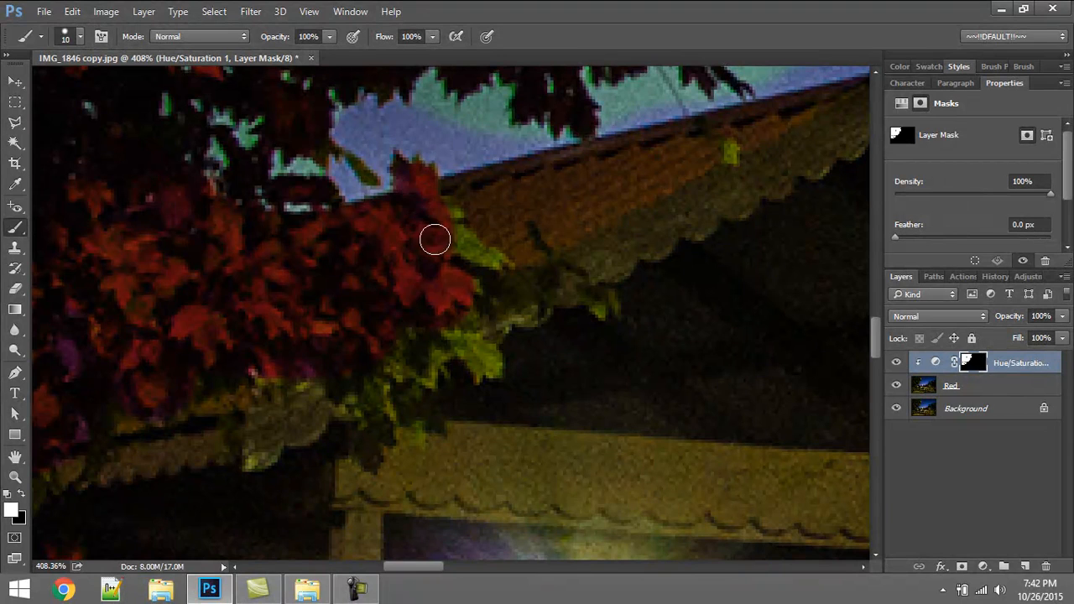
{"action": "left_click_drag", "start_coordinate": [435, 239], "coordinate": [444, 210]}
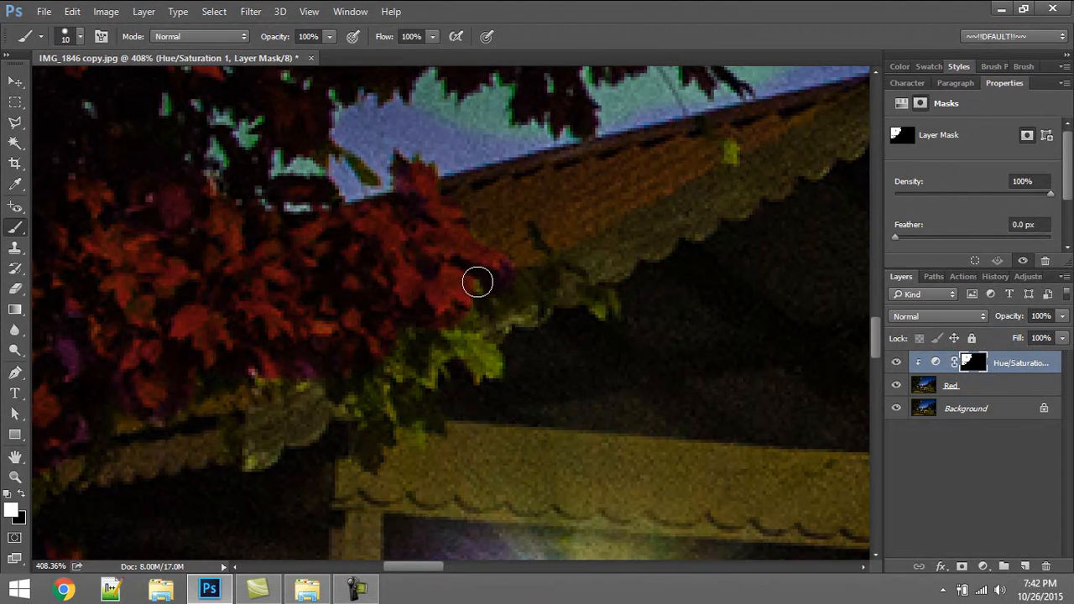
{"action": "mouse_move", "coordinate": [461, 329]}
{"action": "left_mouse_down"}
{"action": "mouse_move", "coordinate": [481, 368]}
{"action": "mouse_move", "coordinate": [446, 340]}
{"action": "mouse_move", "coordinate": [419, 364]}
{"action": "mouse_move", "coordinate": [397, 329]}
{"action": "left_mouse_up"}
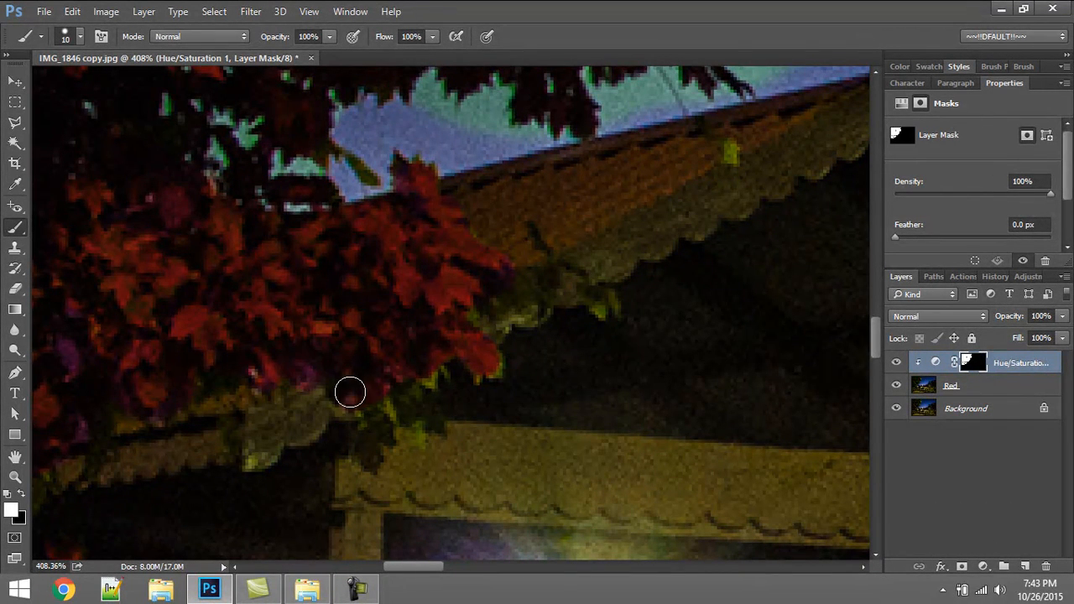
- Reduce the brush to 2 px and paint white over the small leaf tips at the roof corner, under the eave and on the shingles
{"action": "right_click", "coordinate": [396, 437], "text": "alt"}
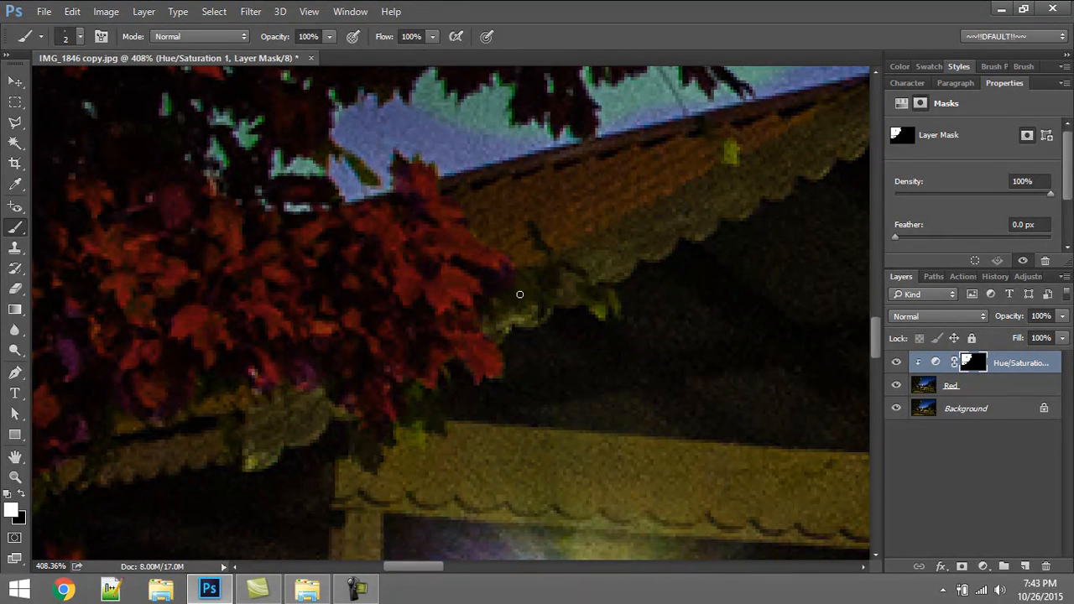
{"action": "mouse_move", "coordinate": [577, 303]}
{"action": "left_mouse_down"}
{"action": "mouse_move", "coordinate": [501, 319]}
{"action": "mouse_move", "coordinate": [501, 337]}
{"action": "left_mouse_up"}
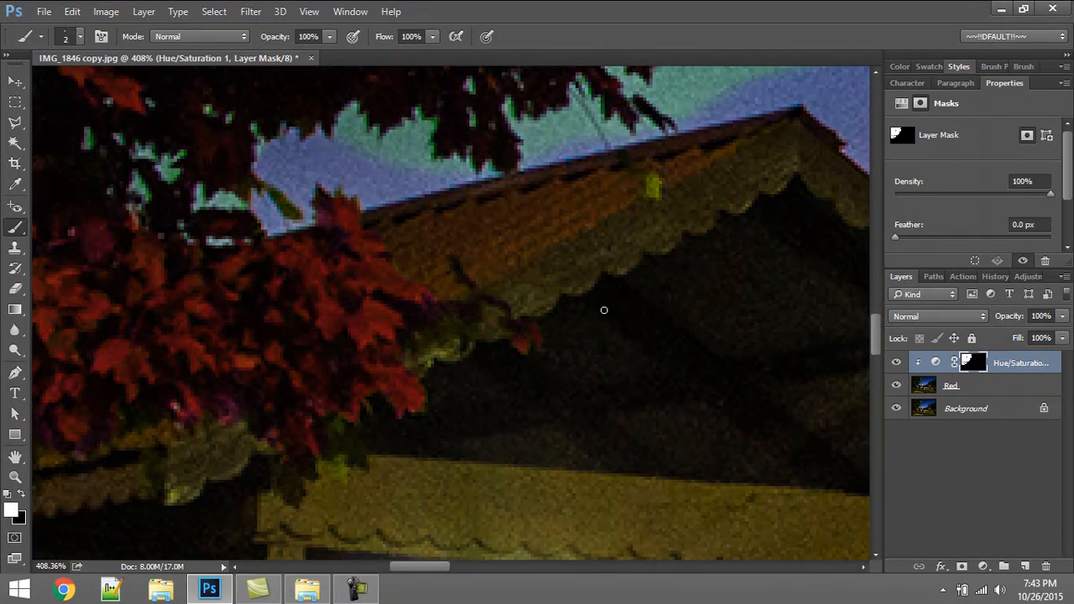
{"action": "left_click_drag", "start_coordinate": [494, 208], "coordinate": [527, 408]}
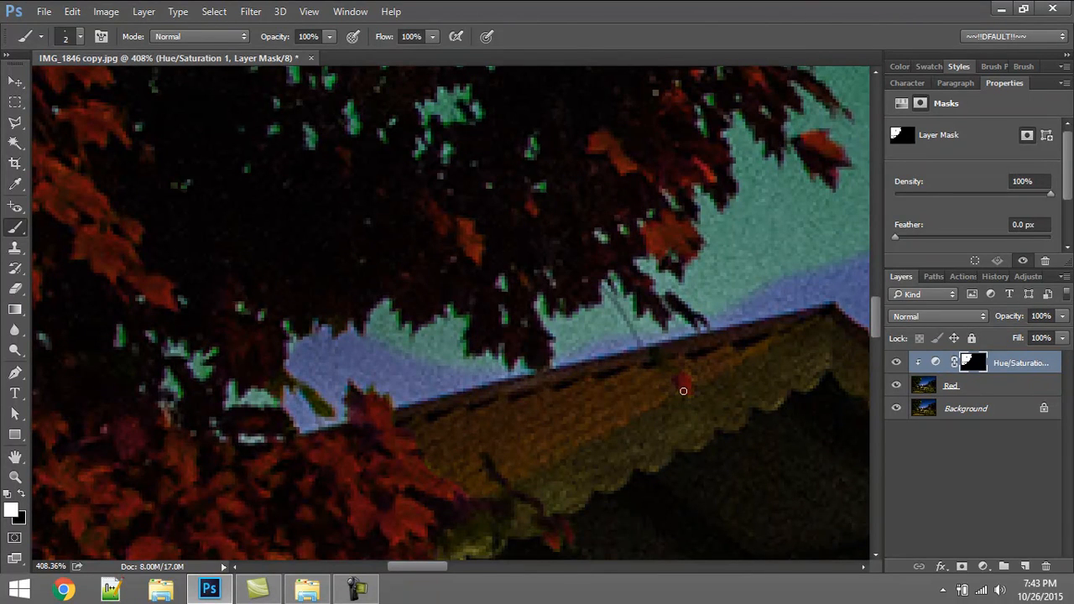
- On the Red layer, select the green-tinted sky beside the tree with the Magic Wand, adding the darker sky tone near the top
{"action": "key", "text": "ctrl+0"}
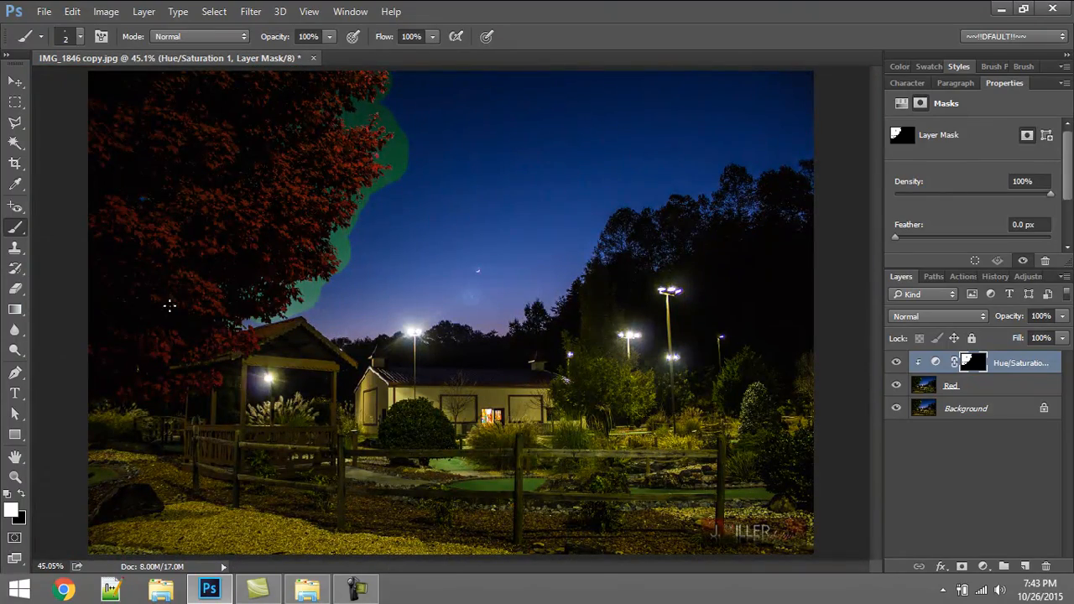
{"action": "scroll", "coordinate": [315, 306], "scroll_direction": "up", "scroll_amount": 5}
{"action": "left_click_drag", "start_coordinate": [151, 144], "coordinate": [314, 289]}
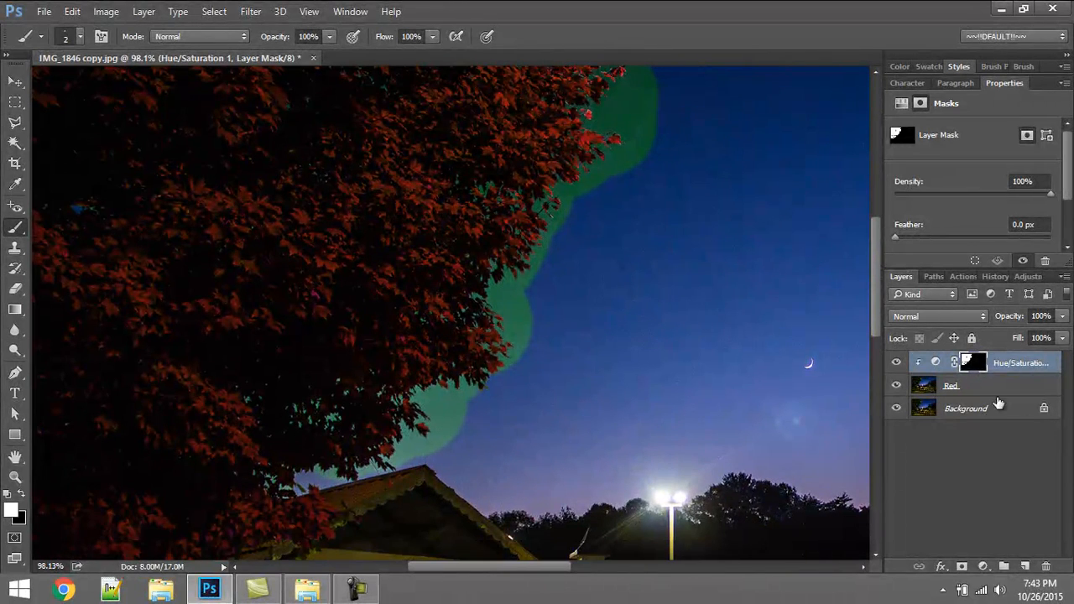
{"action": "left_click", "coordinate": [955, 386]}
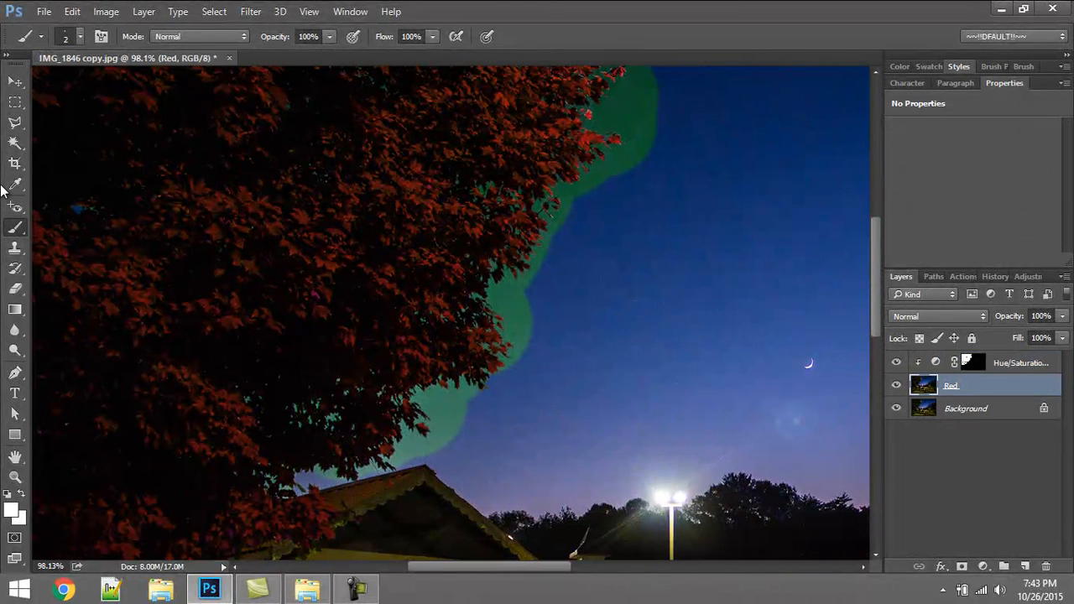
{"action": "left_click", "coordinate": [16, 143]}
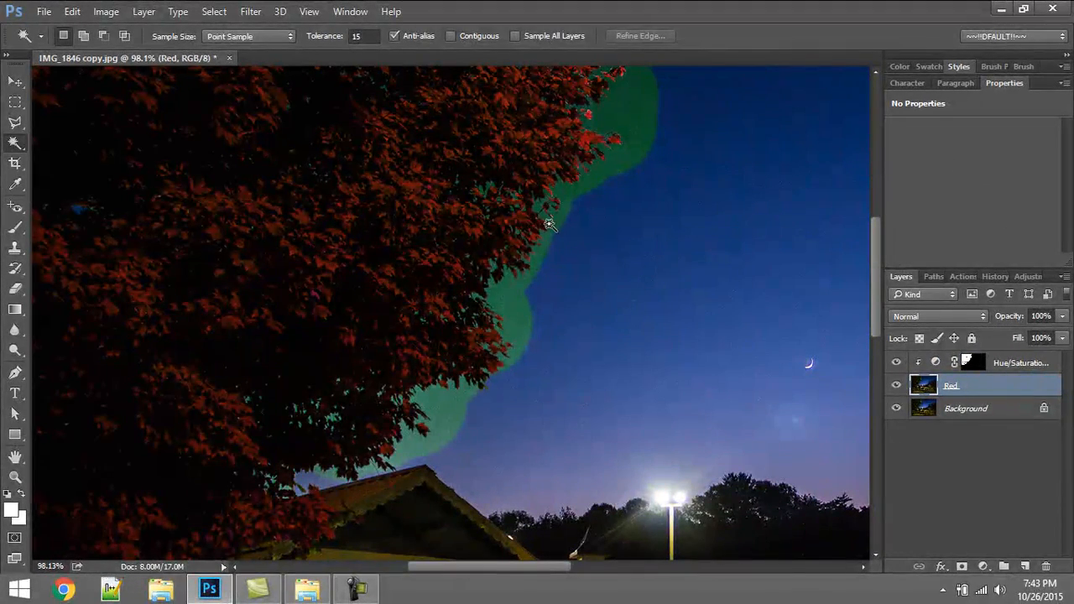
{"action": "left_click", "coordinate": [641, 106]}
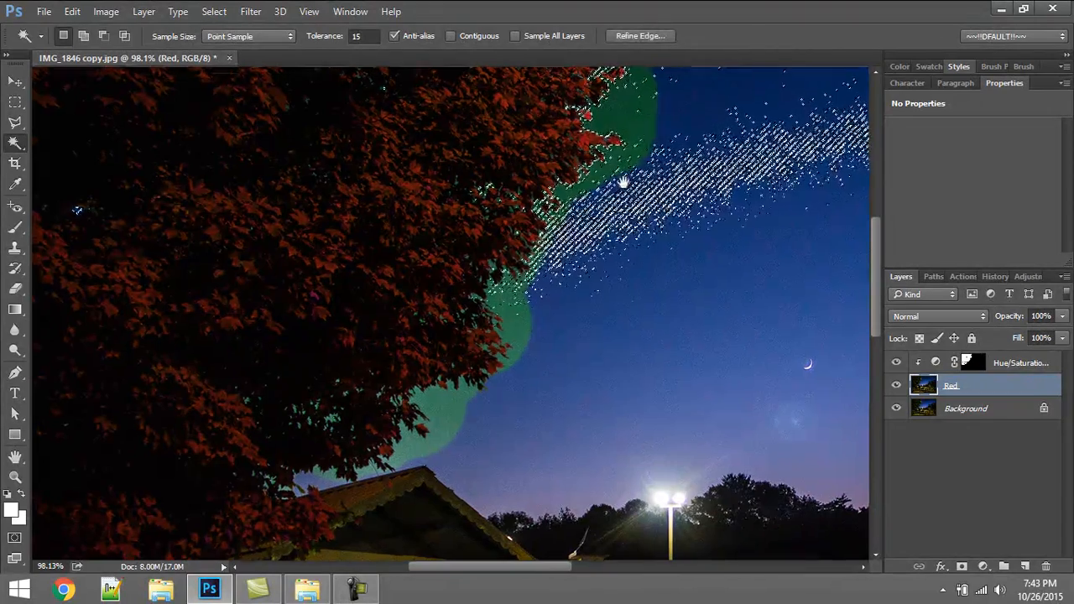
{"action": "scroll", "coordinate": [641, 106], "scroll_direction": "up", "scroll_amount": 3}
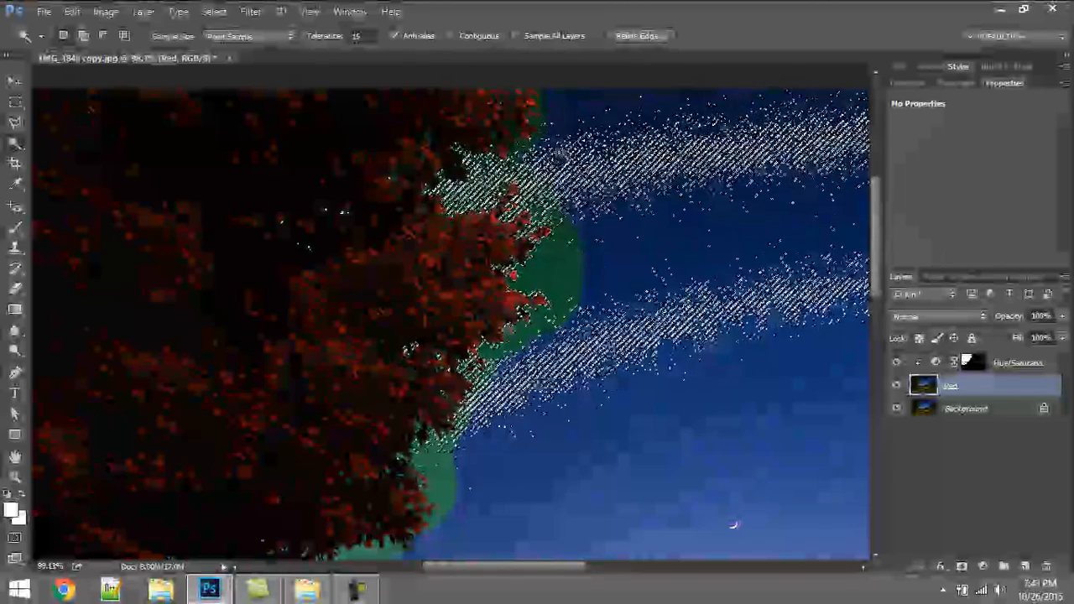
{"action": "left_click", "coordinate": [545, 176], "text": "shift"}
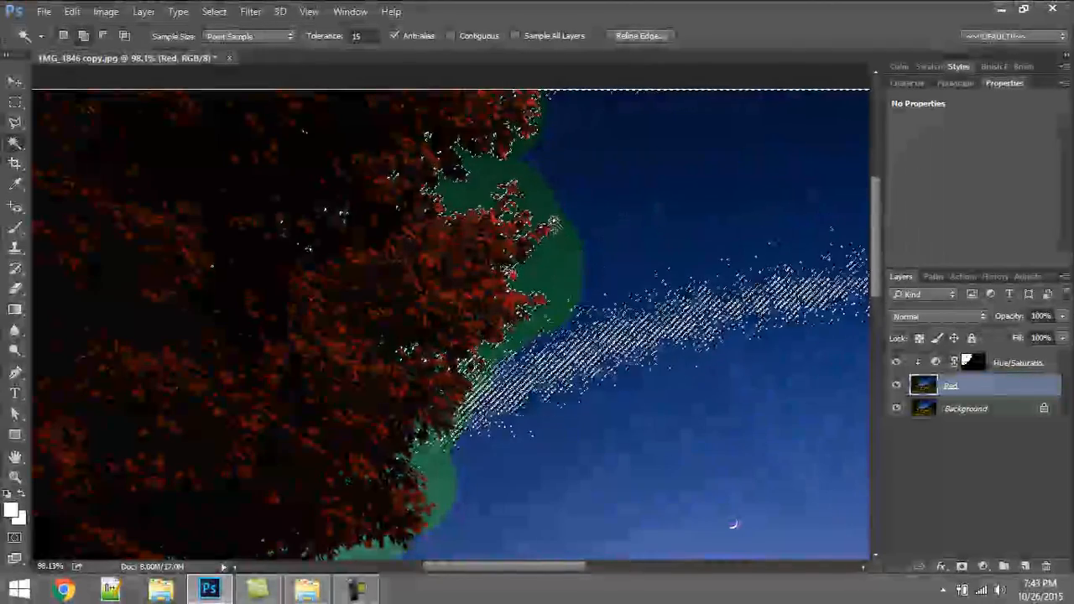
- Add the lighter sky tones beside the lower foliage, down to the gazebo roof, to the Magic Wand selection
{"action": "left_click_drag", "start_coordinate": [493, 333], "coordinate": [509, 261]}
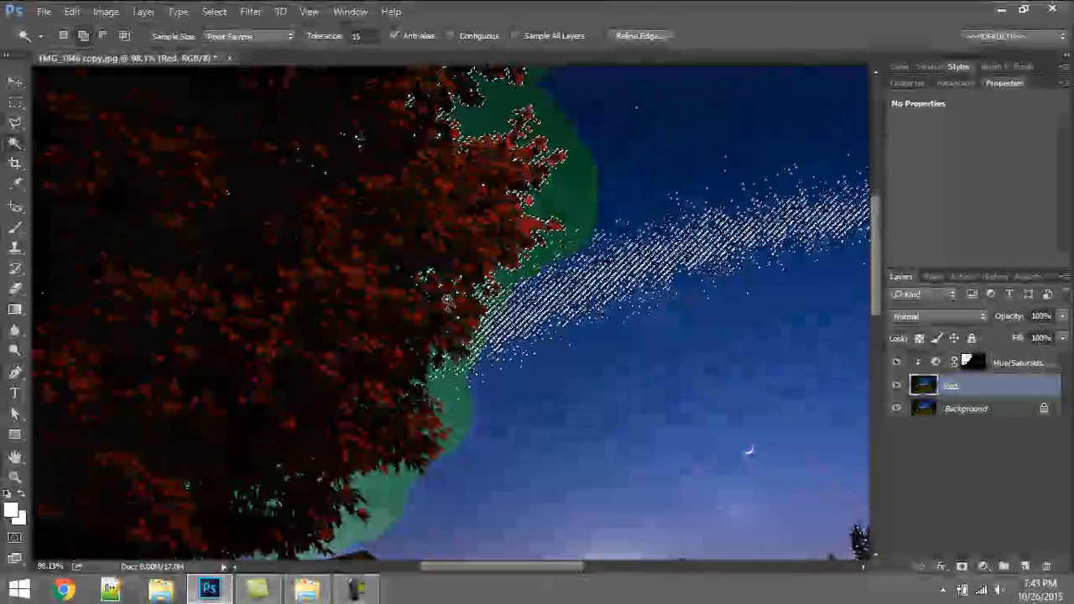
{"action": "left_click", "coordinate": [472, 393], "text": "shift"}
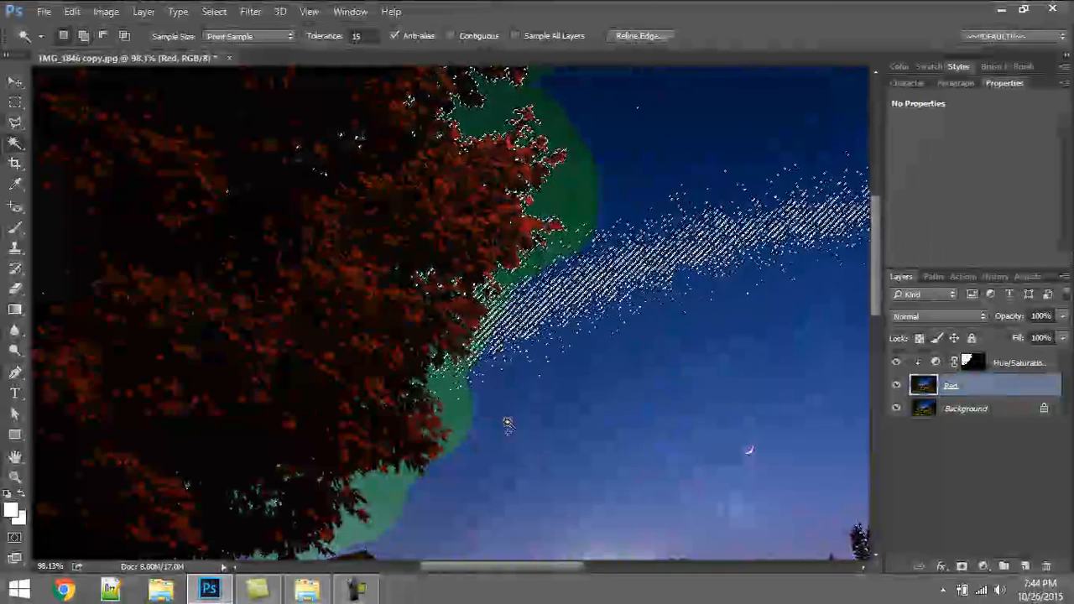
{"action": "left_click", "coordinate": [499, 391], "text": "shift"}
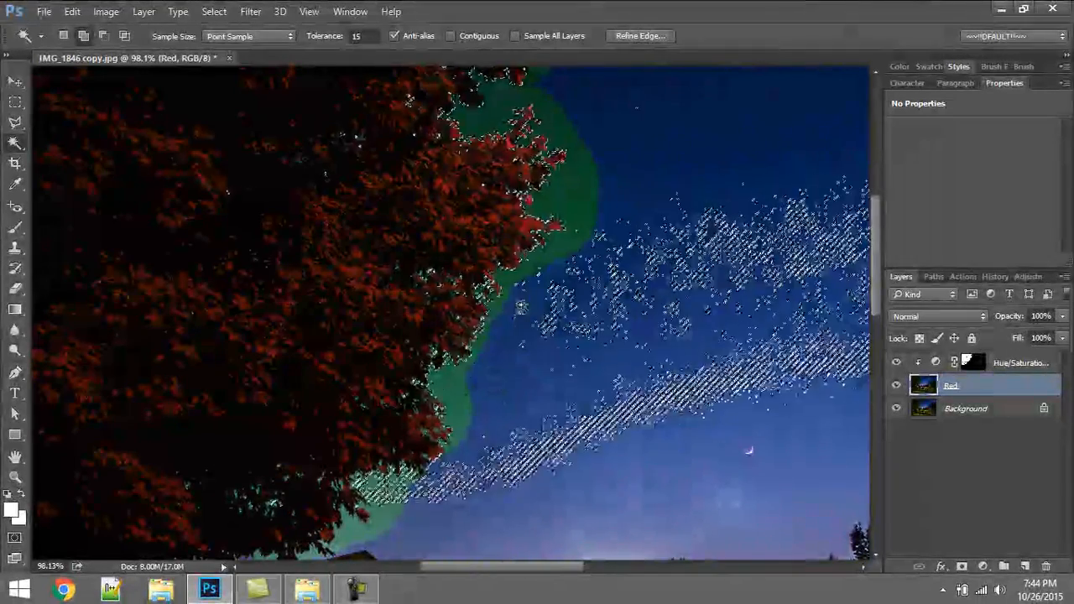
{"action": "left_click", "coordinate": [521, 308], "text": "shift"}
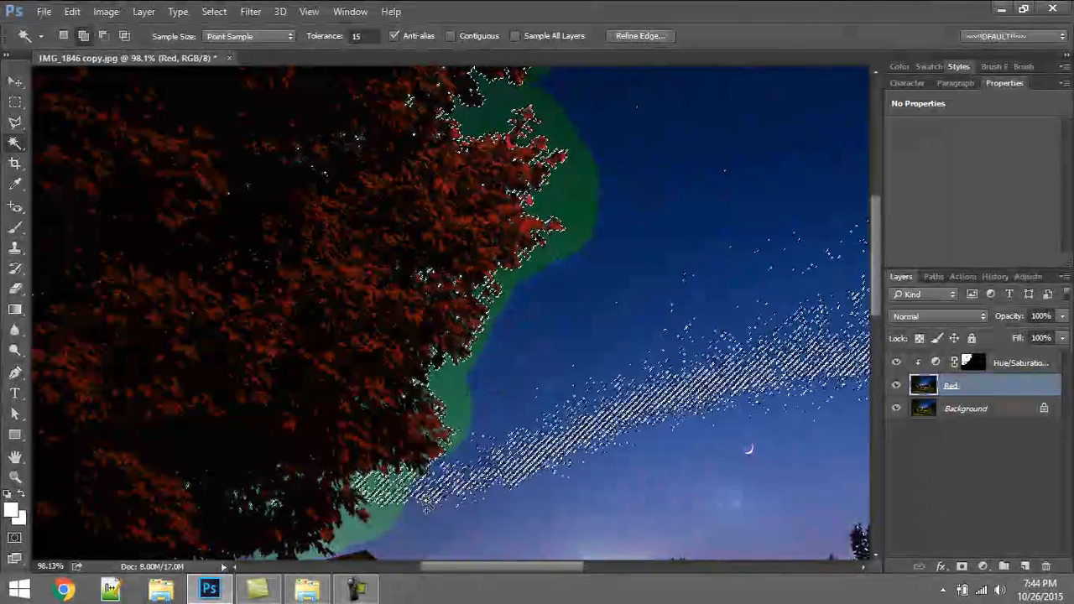
{"action": "left_click", "coordinate": [404, 513]}
{"action": "left_click_drag", "start_coordinate": [397, 519], "coordinate": [528, 384]}
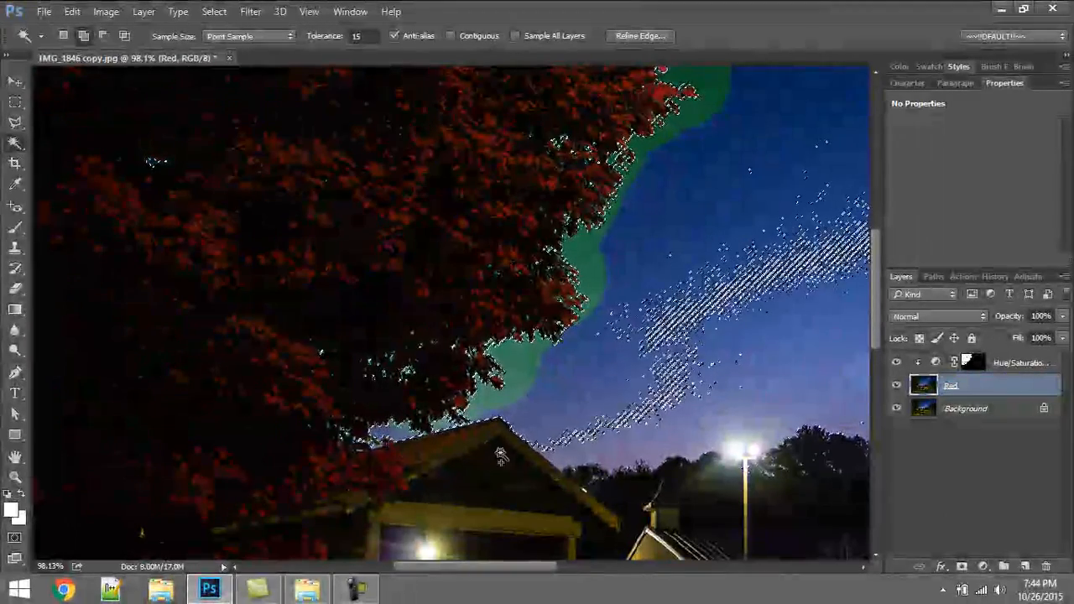
{"action": "left_click_drag", "start_coordinate": [515, 305], "coordinate": [444, 499]}
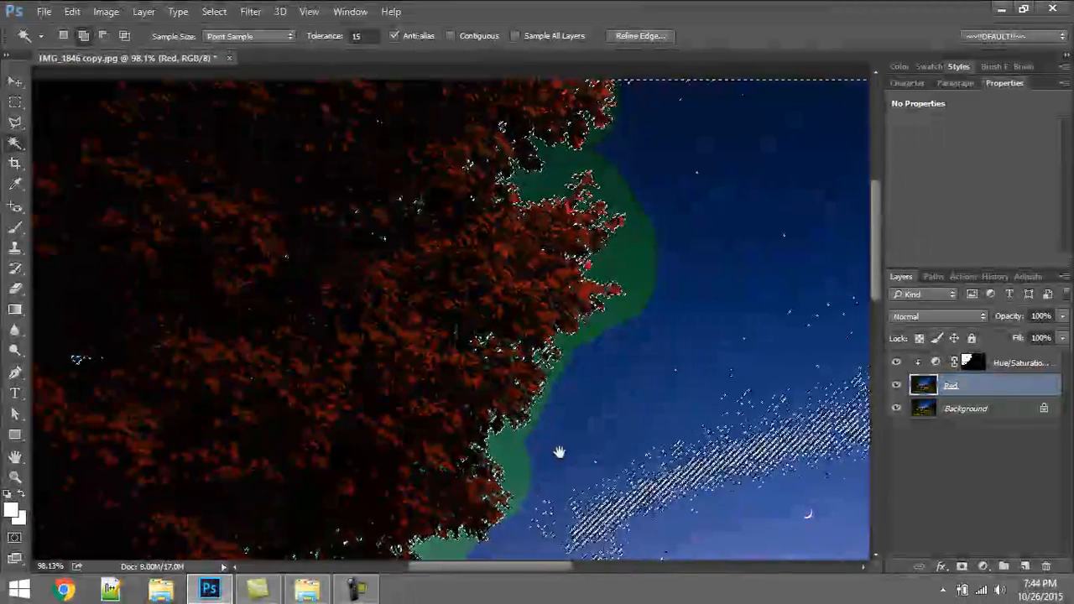
- Check the selection along the tree's outer edge and add the small sky gaps between the upper leaves
{"action": "scroll", "coordinate": [489, 530], "scroll_direction": "up", "scroll_amount": 6}
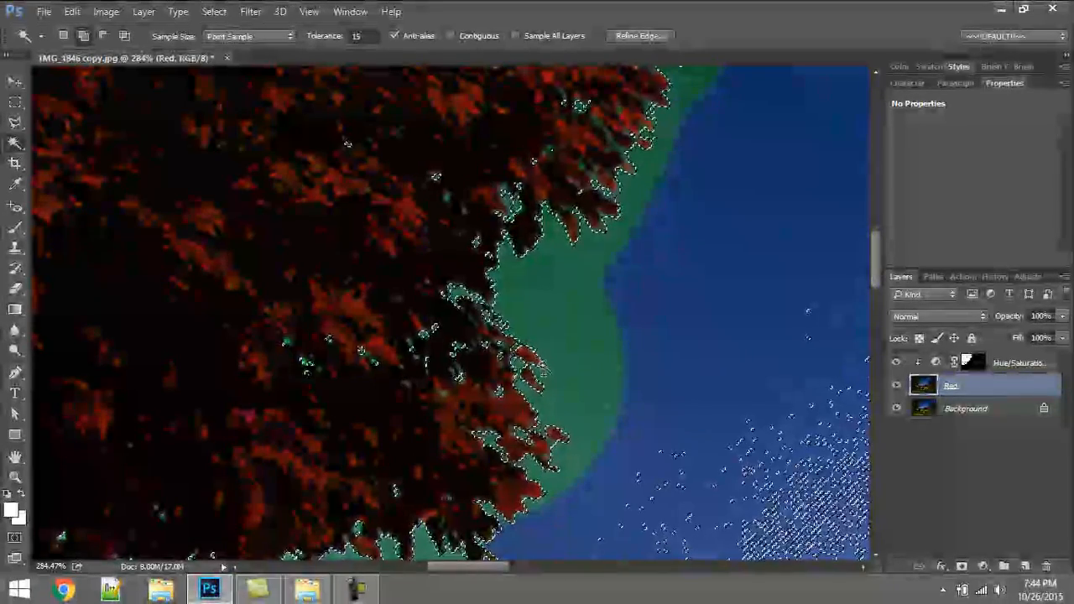
{"action": "left_click_drag", "start_coordinate": [558, 216], "coordinate": [513, 361]}
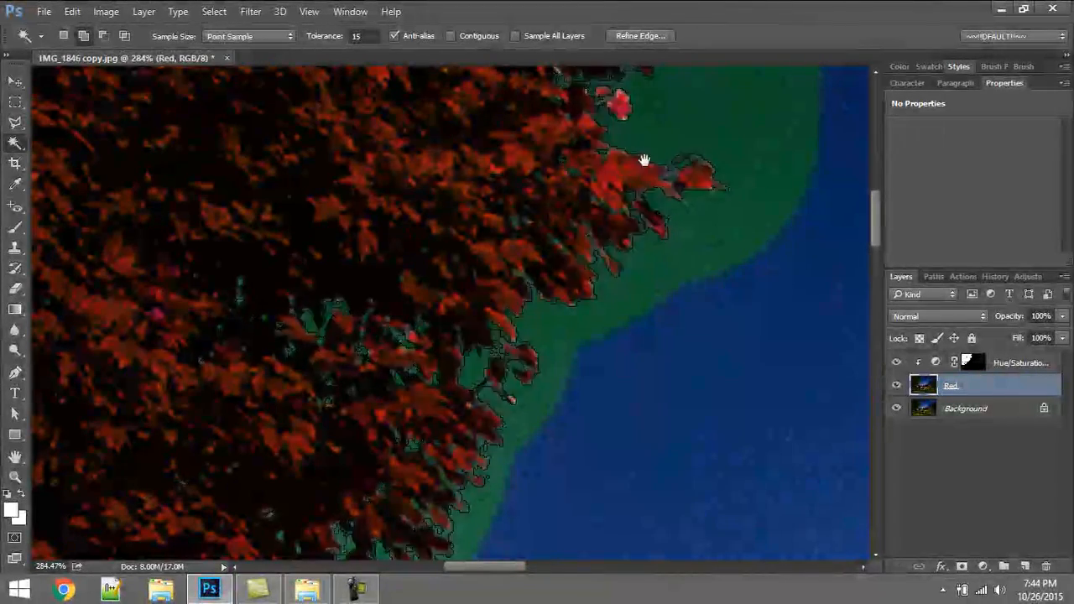
{"action": "left_click_drag", "start_coordinate": [643, 160], "coordinate": [559, 353]}
{"action": "left_click_drag", "start_coordinate": [593, 254], "coordinate": [565, 355]}
{"action": "left_click_drag", "start_coordinate": [561, 181], "coordinate": [551, 319]}
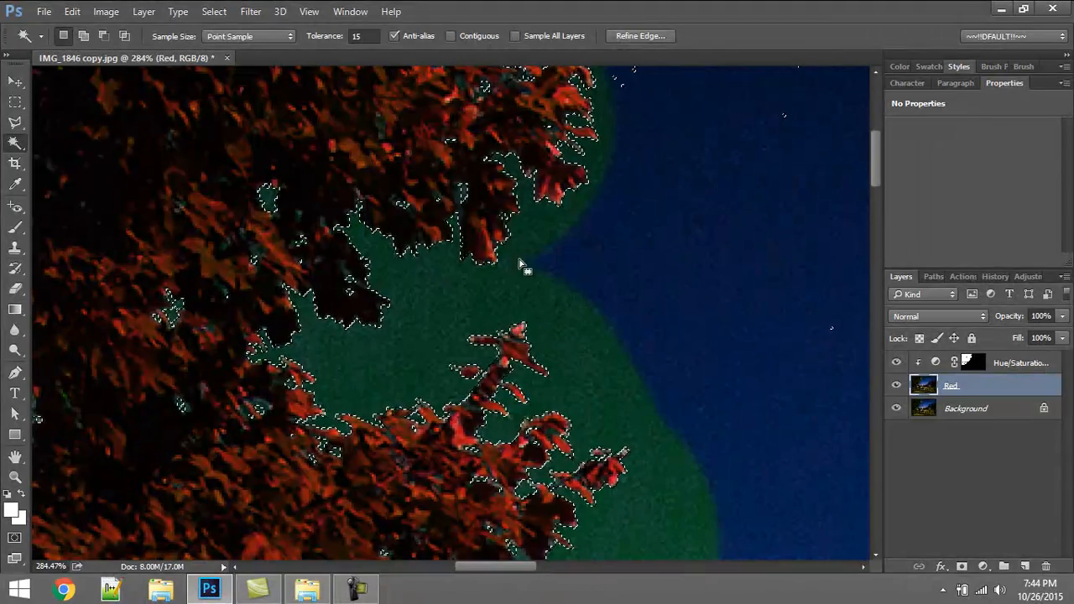
{"action": "mouse_move", "coordinate": [564, 260]}
{"action": "left_mouse_down"}
{"action": "mouse_move", "coordinate": [532, 331]}
{"action": "mouse_move", "coordinate": [546, 254]}
{"action": "left_mouse_up"}
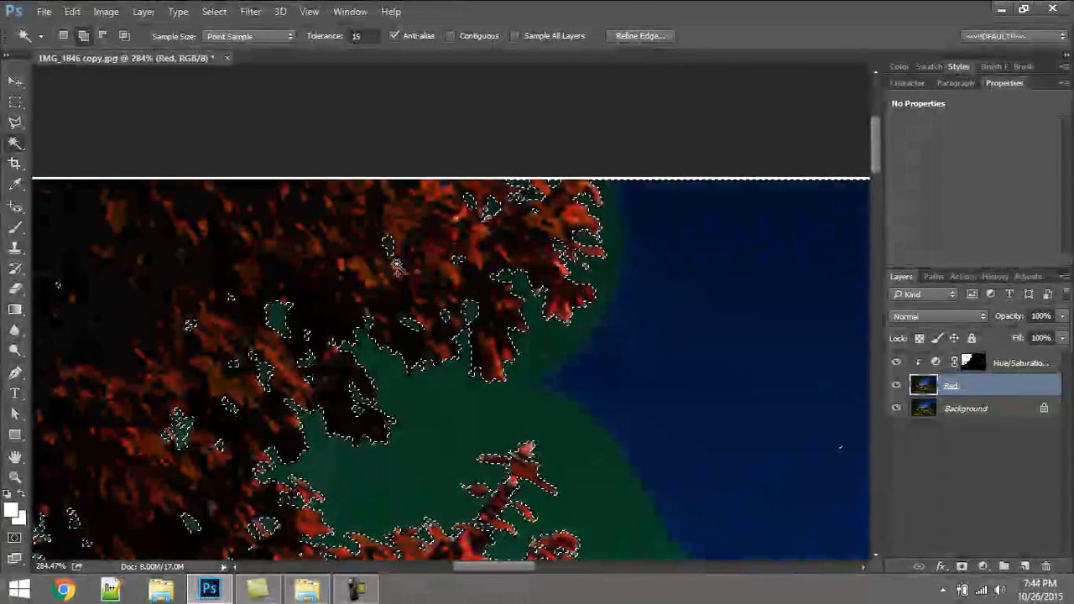
{"action": "left_click", "coordinate": [305, 339], "text": "shift"}
- Fill the selected sky with black on the Hue/Saturation mask, deselect, and check the foliage edges for remaining colour spill
{"action": "key", "text": "ctrl+0"}
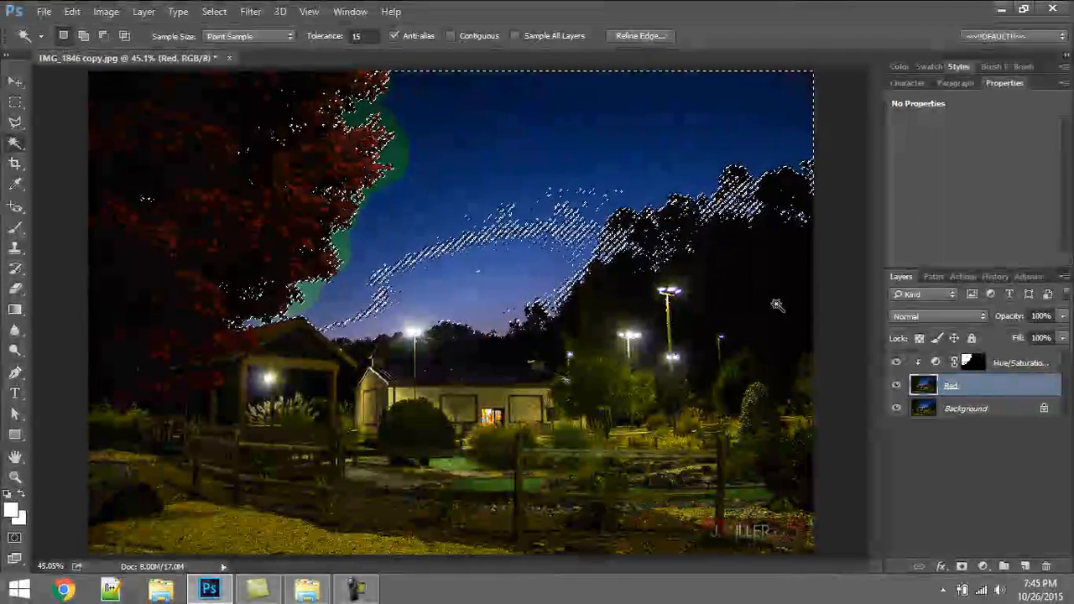
{"action": "left_click", "coordinate": [970, 364]}
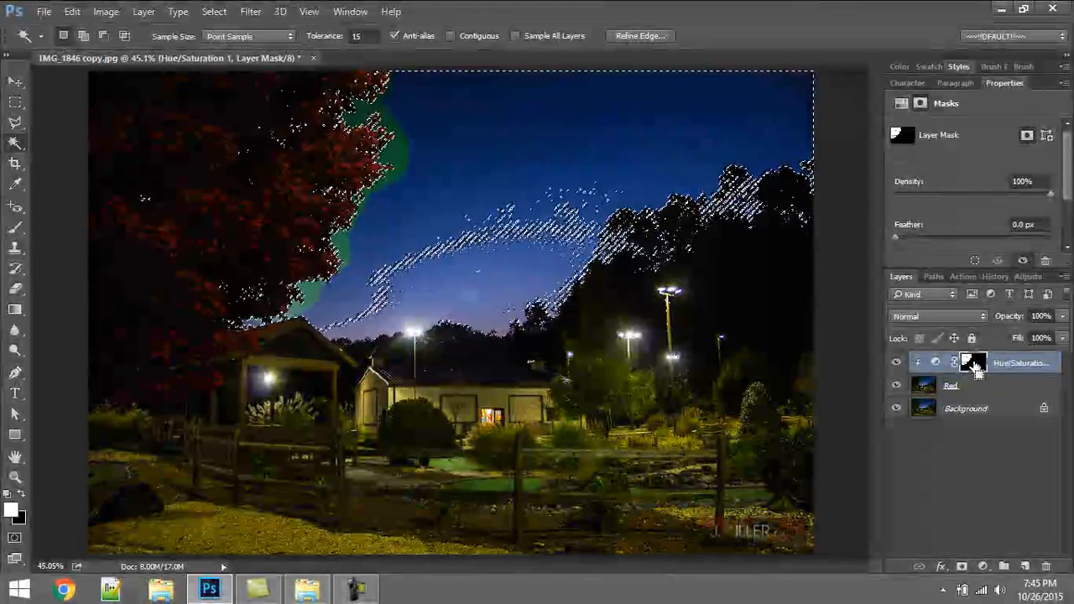
{"action": "key", "text": "ctrl+d"}
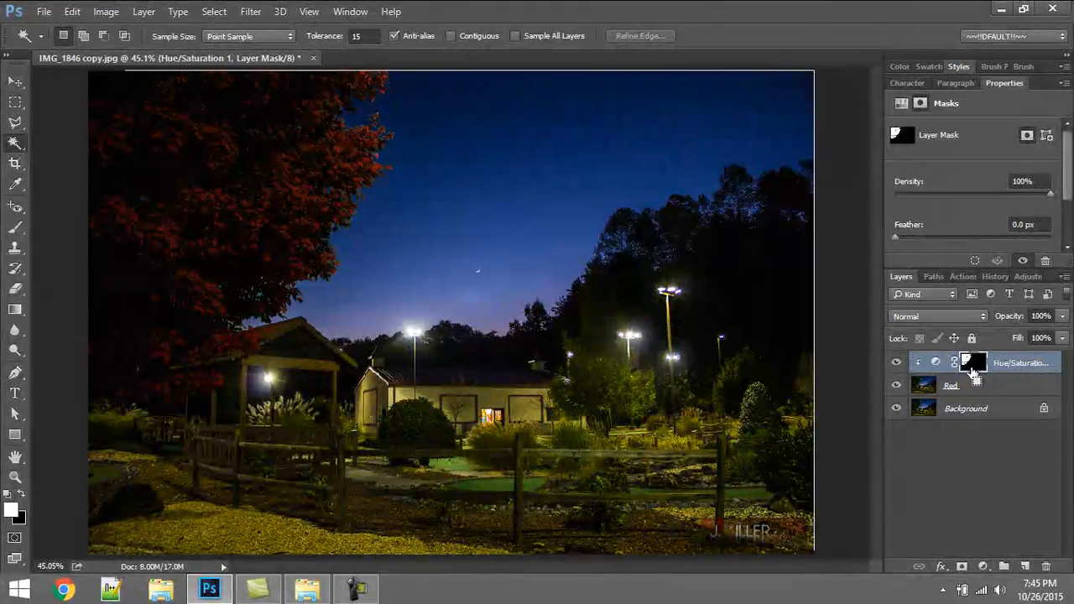
{"action": "scroll", "coordinate": [342, 225], "scroll_direction": "up", "scroll_amount": 1}
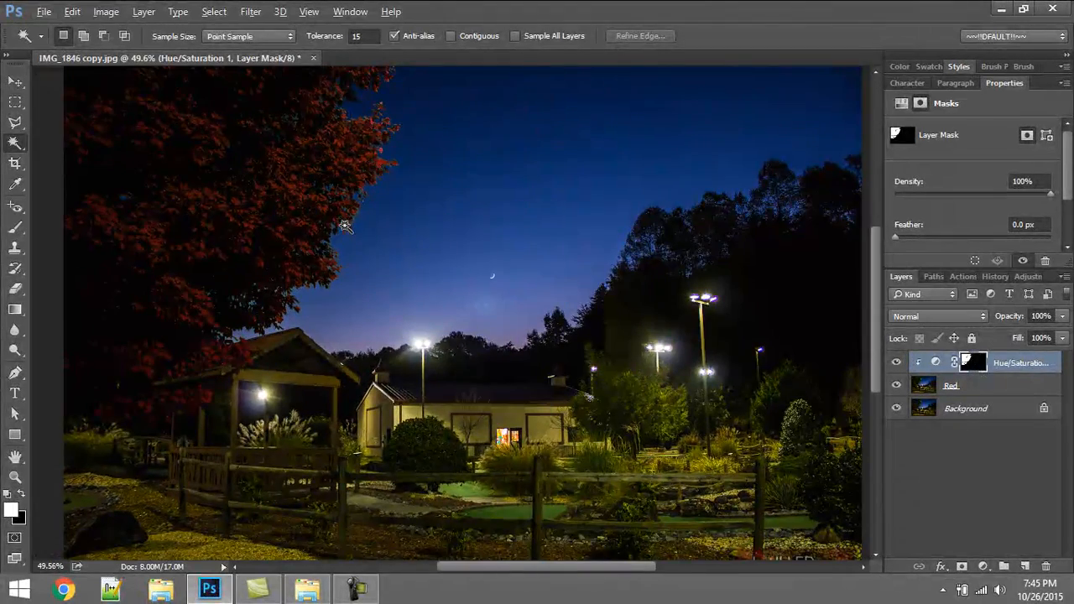
{"action": "scroll", "coordinate": [245, 250], "scroll_direction": "up", "scroll_amount": 4}
{"action": "left_click_drag", "start_coordinate": [319, 142], "coordinate": [521, 267]}
{"action": "left_click_drag", "start_coordinate": [466, 412], "coordinate": [486, 269]}
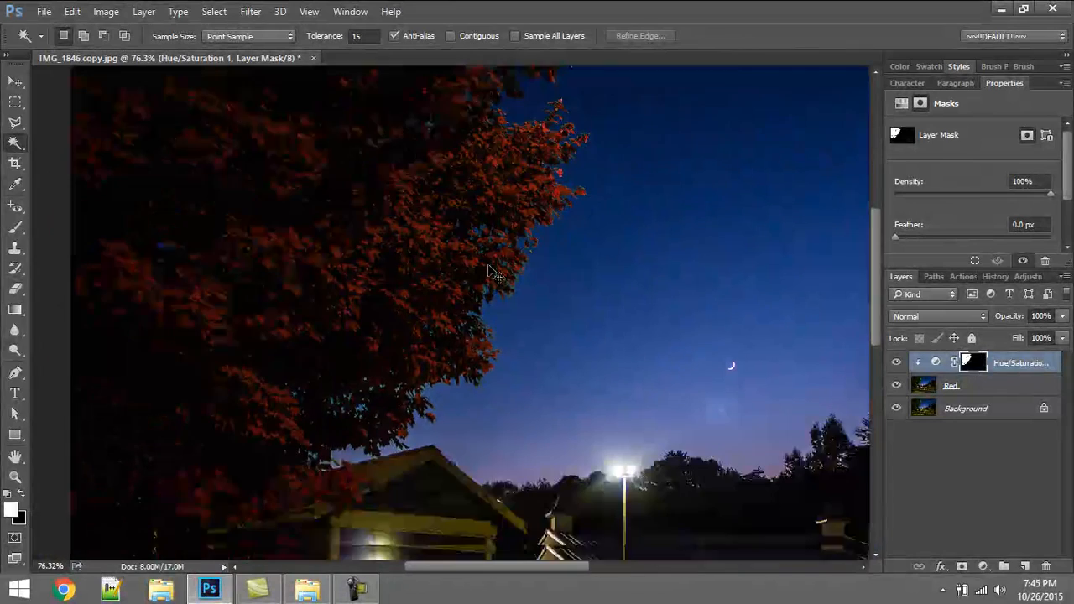
{"action": "key", "text": "ctrl+0"}
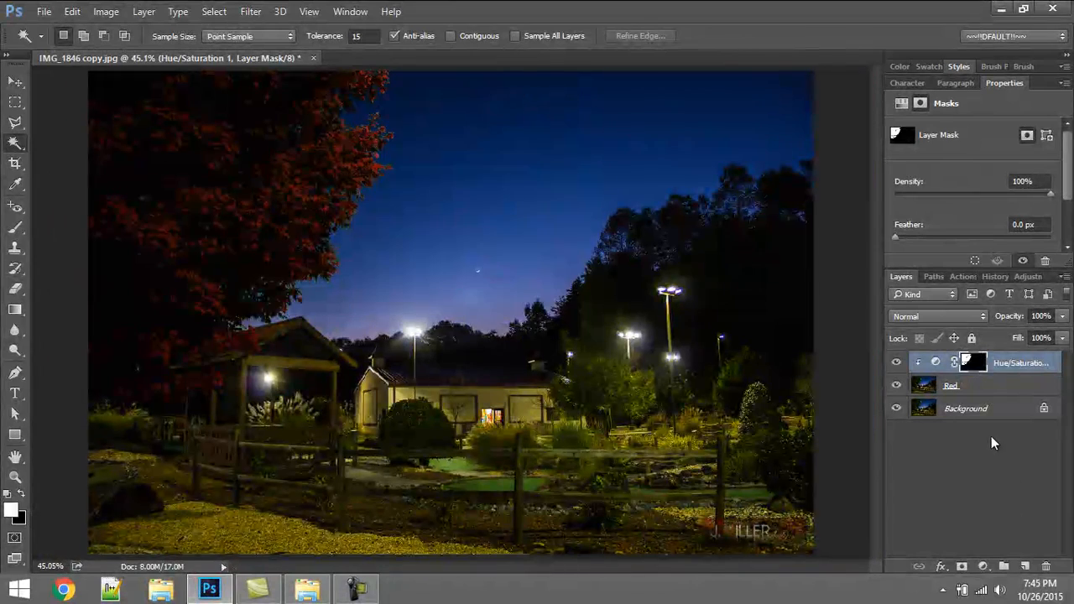
- Duplicate the Background layer, rename the copy Yellow, and move it to the top of the layer stack
{"action": "left_click", "coordinate": [991, 435]}
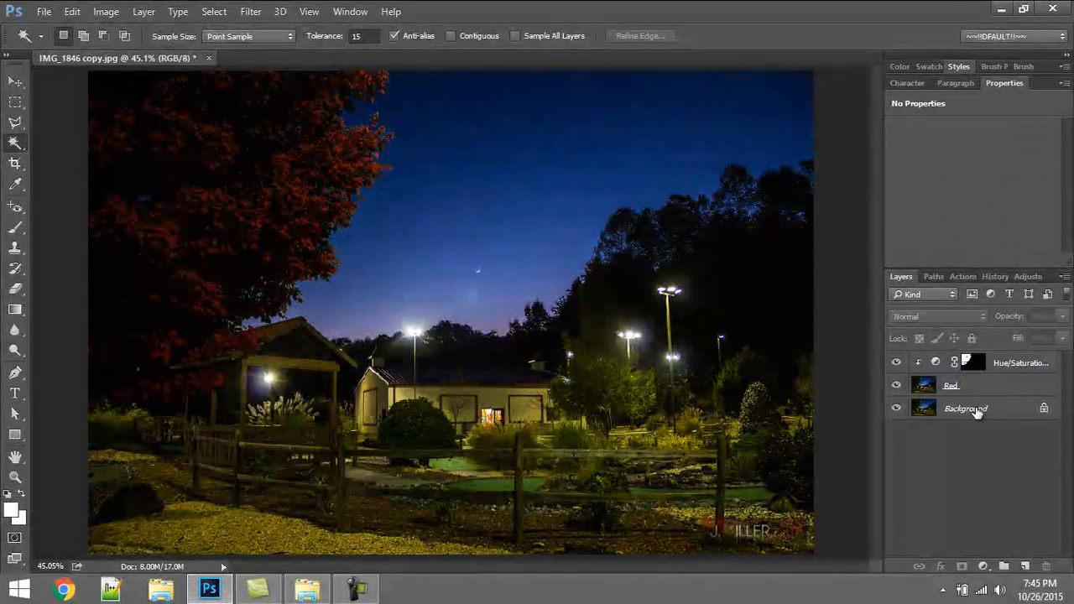
{"action": "left_click", "coordinate": [978, 409]}
{"action": "key", "text": "ctrl+j"}
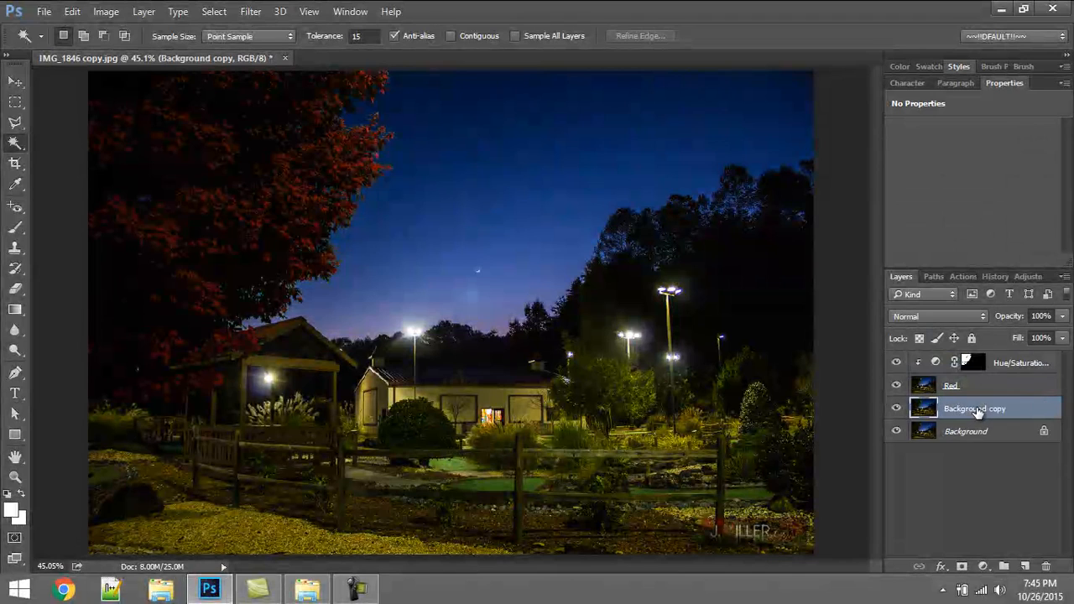
{"action": "double_click", "coordinate": [978, 410]}
{"action": "type", "text": "Yellow"}
{"action": "key", "text": "Return"}
{"action": "left_click_drag", "start_coordinate": [957, 410], "coordinate": [1008, 354]}
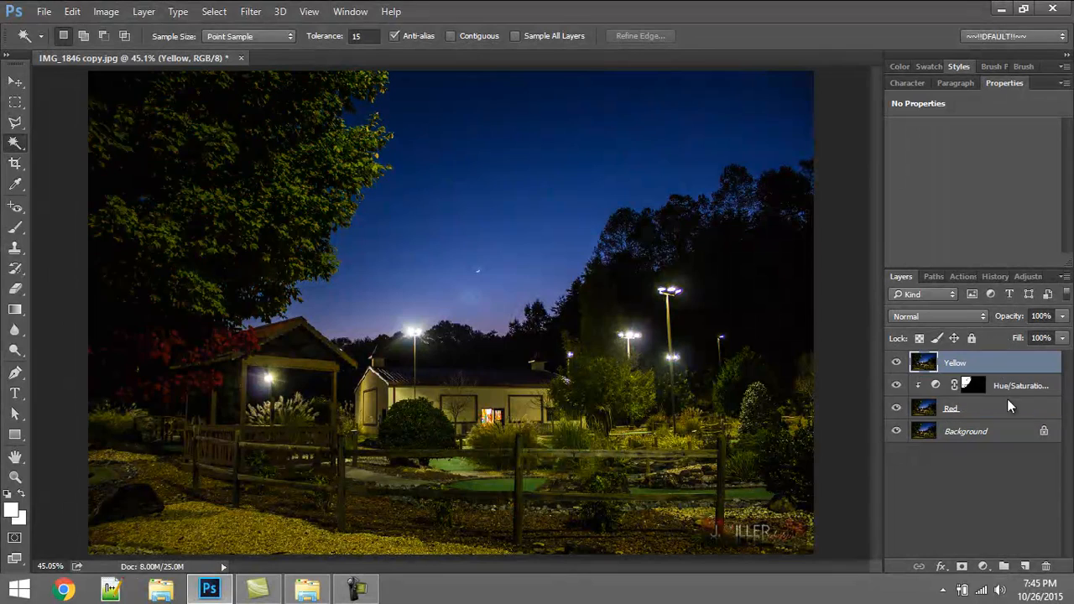
- Add a Channel Mixer adjustment above the Yellow layer and clip it to that layer
{"action": "left_click", "coordinate": [985, 569]}
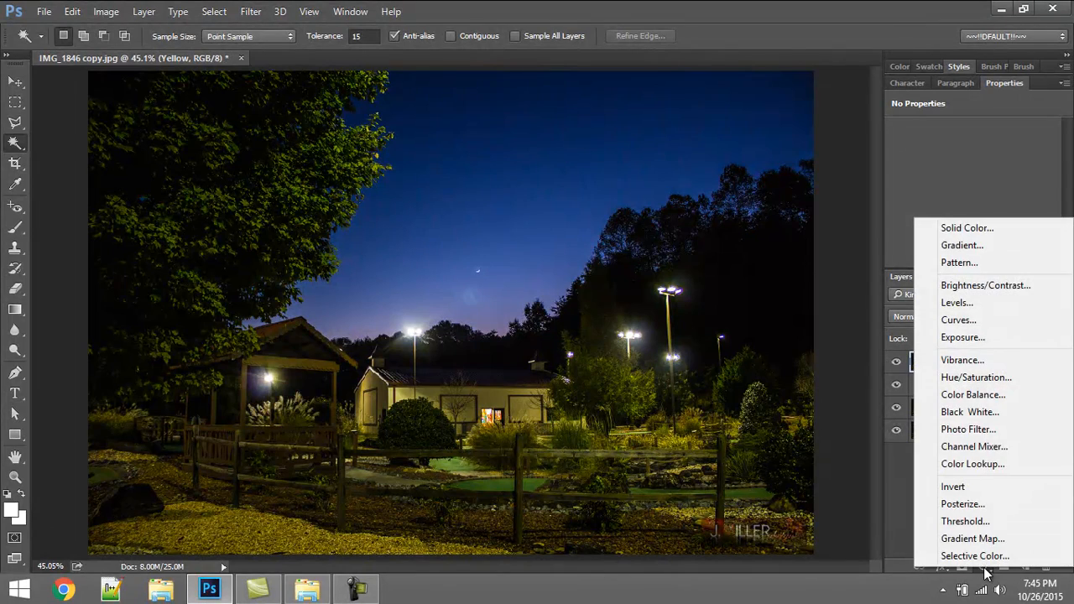
{"action": "left_click", "coordinate": [982, 446]}
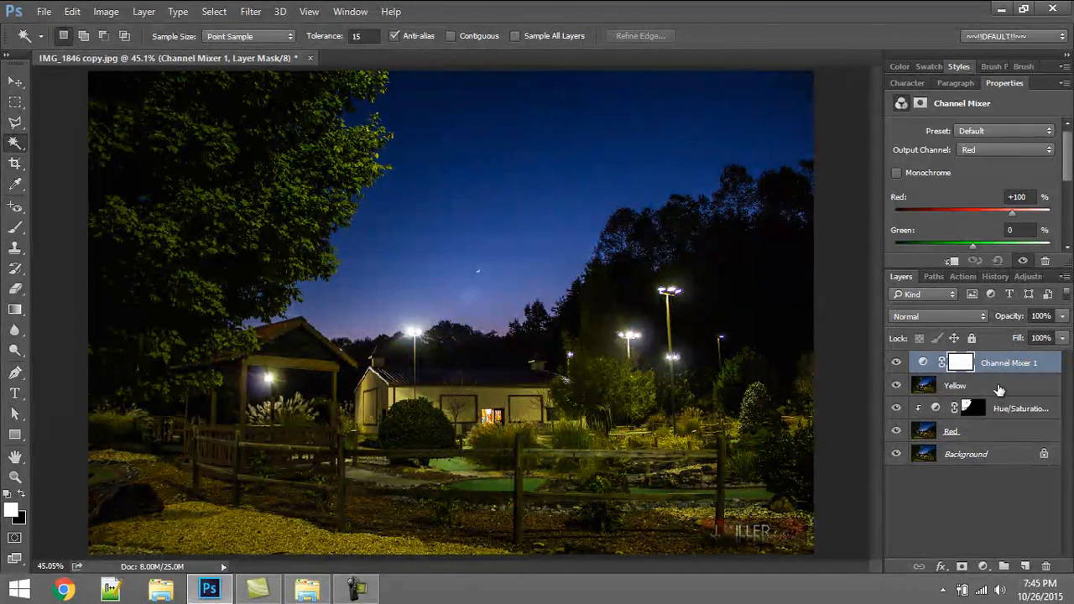
{"action": "left_click_drag", "start_coordinate": [999, 389], "coordinate": [998, 367]}
{"action": "left_click", "coordinate": [997, 368], "text": "alt"}
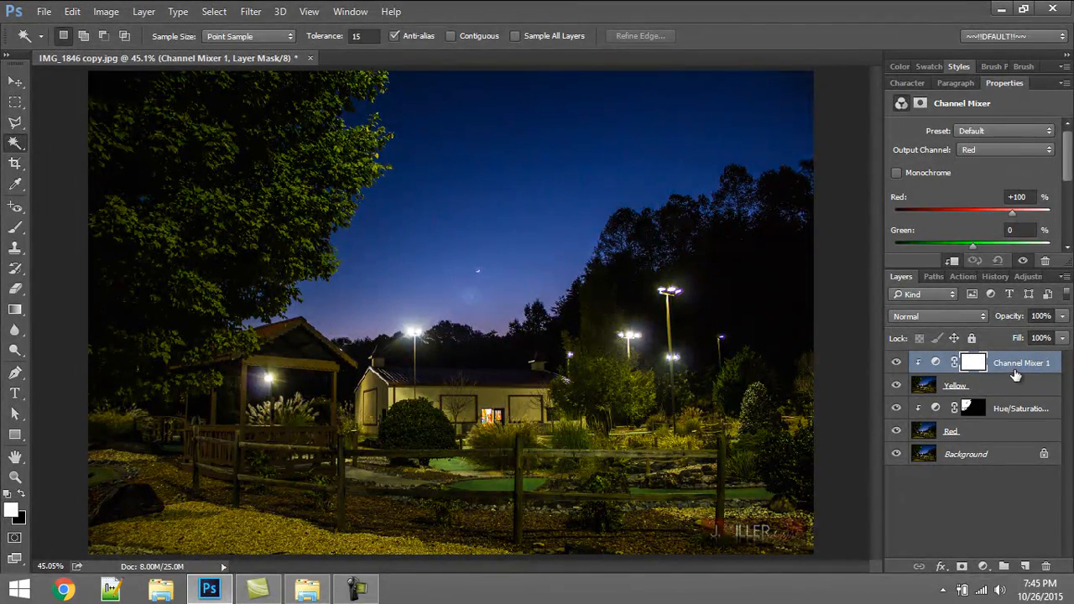
- Convert the Hue/Saturation adjustment and the Red layer together into one smart object and rename it Red
{"action": "left_click", "coordinate": [1017, 414]}
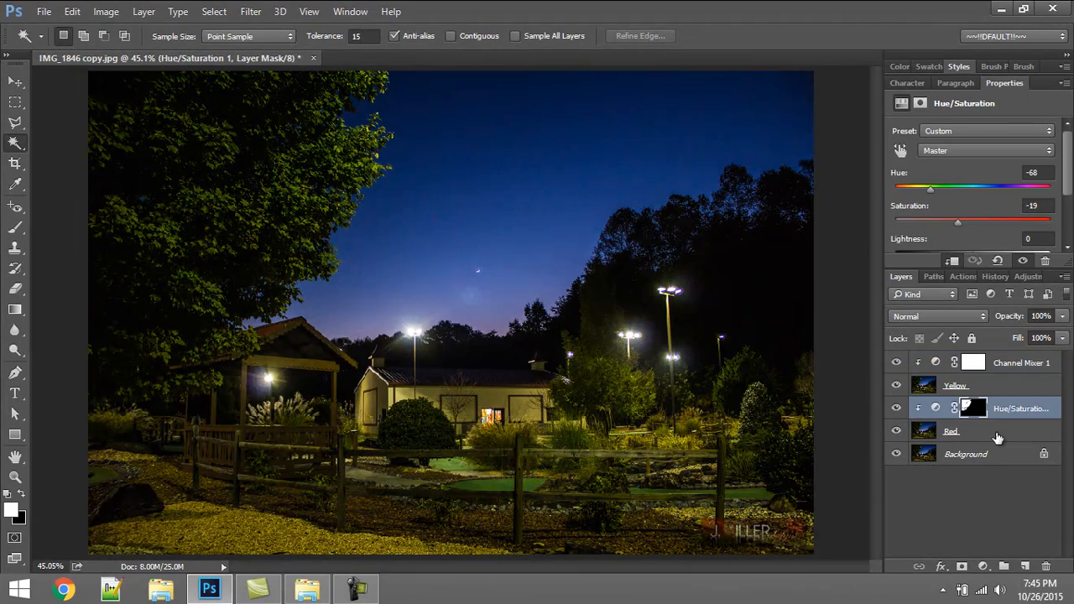
{"action": "left_click", "coordinate": [984, 434], "text": "shift"}
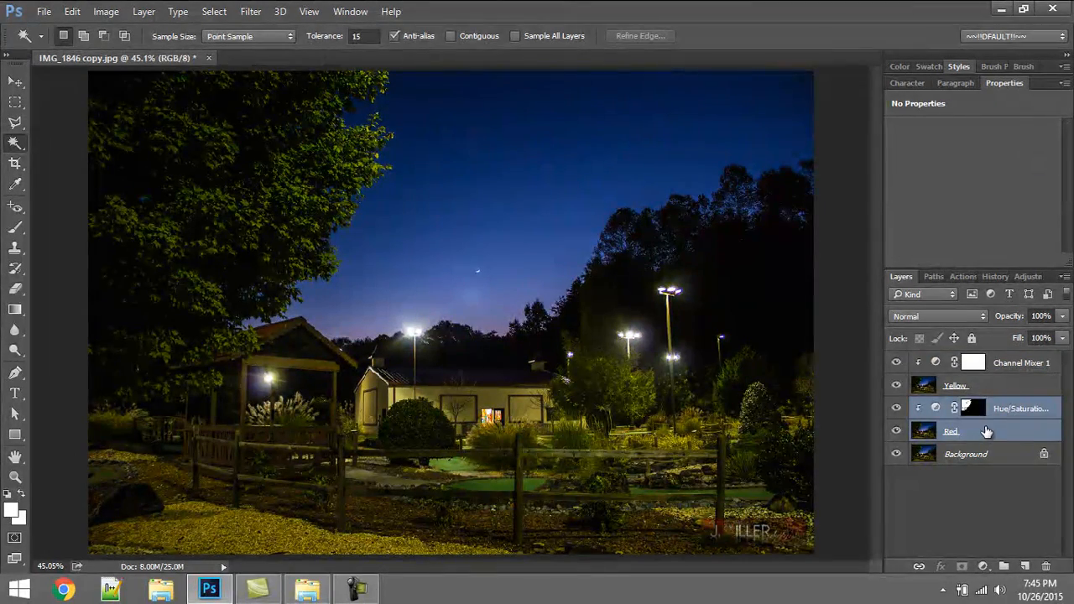
{"action": "right_click", "coordinate": [989, 431]}
{"action": "left_click", "coordinate": [722, 266]}
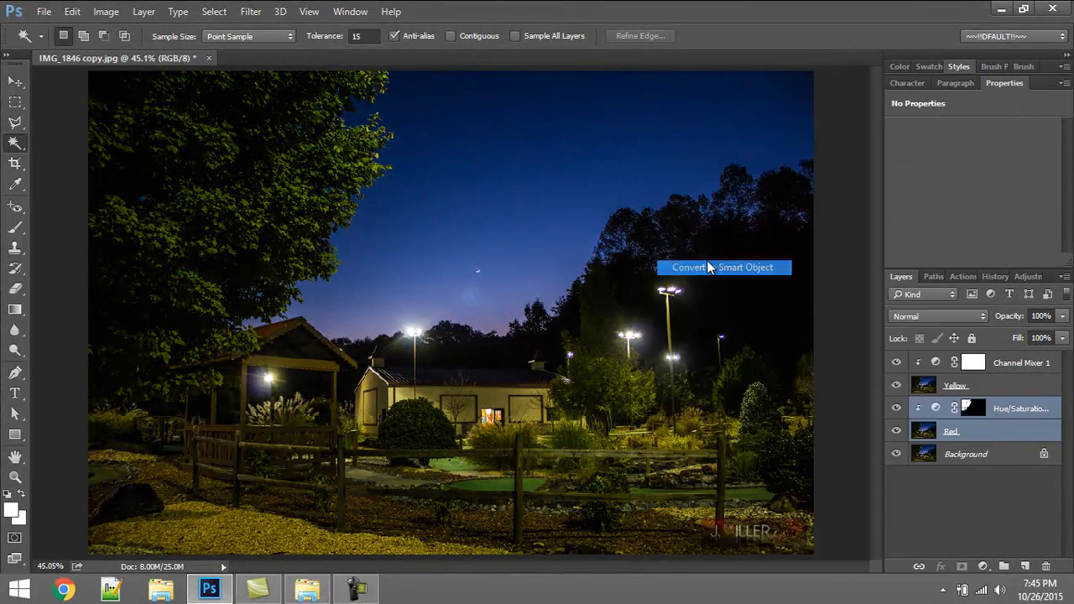
{"action": "double_click", "coordinate": [974, 408]}
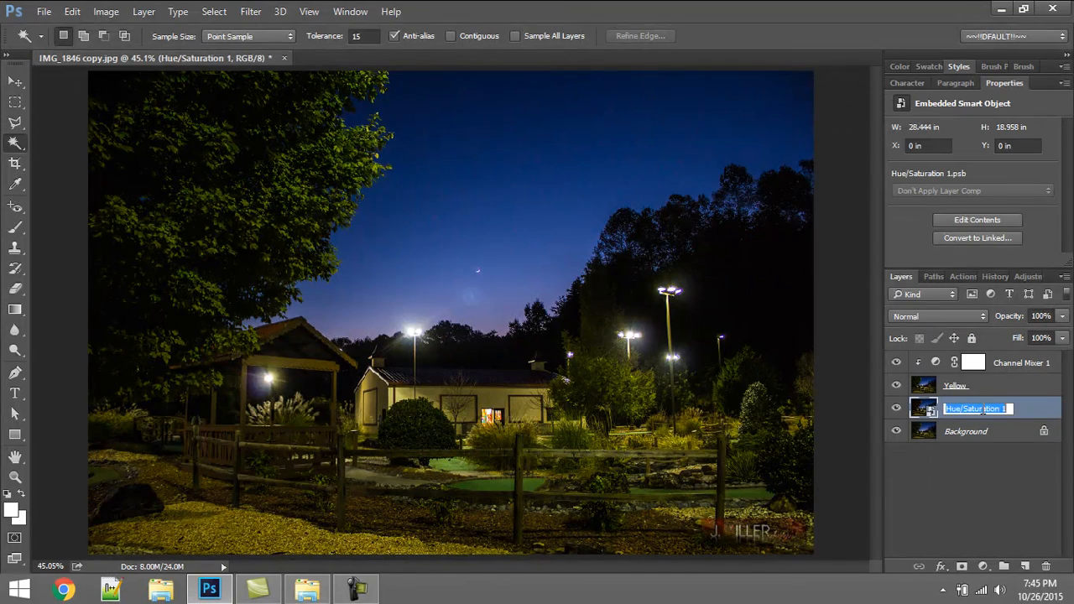
{"action": "type", "text": "Red"}
{"action": "key", "text": "Return"}
{"action": "left_click", "coordinate": [977, 527]}
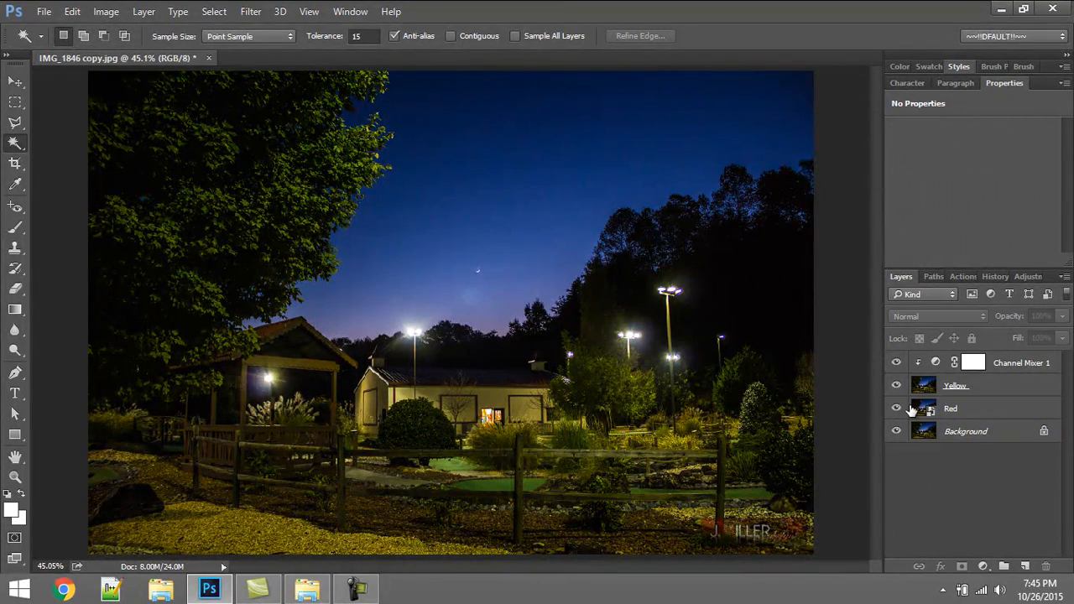
{"action": "left_click", "coordinate": [968, 412]}
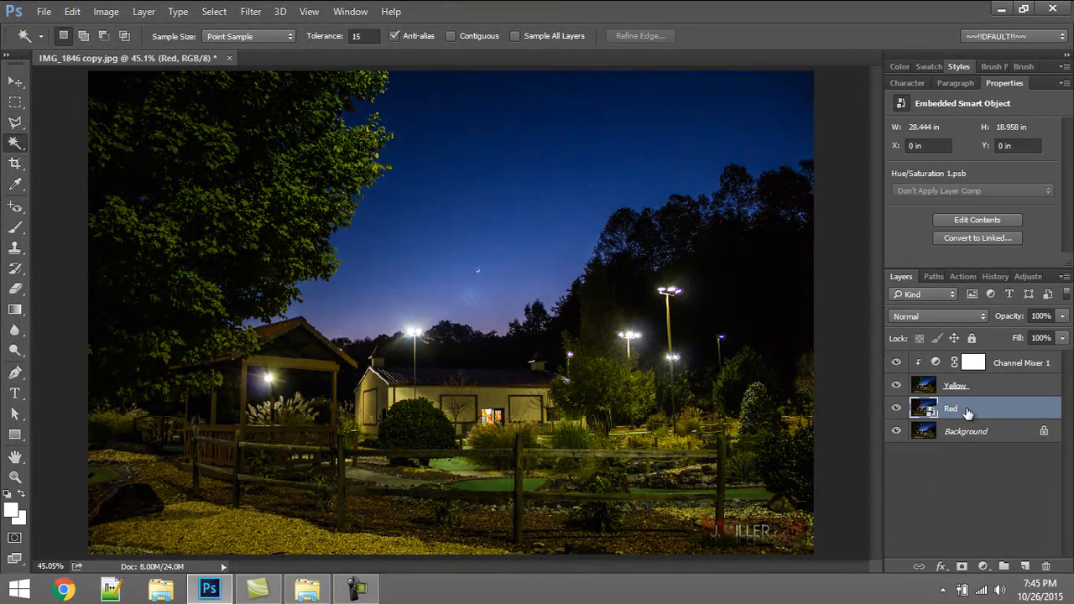
- Open the Red smart object's contents to check that its masked Hue/Saturation adjustment is still editable, and close them
{"action": "double_click", "coordinate": [924, 410]}
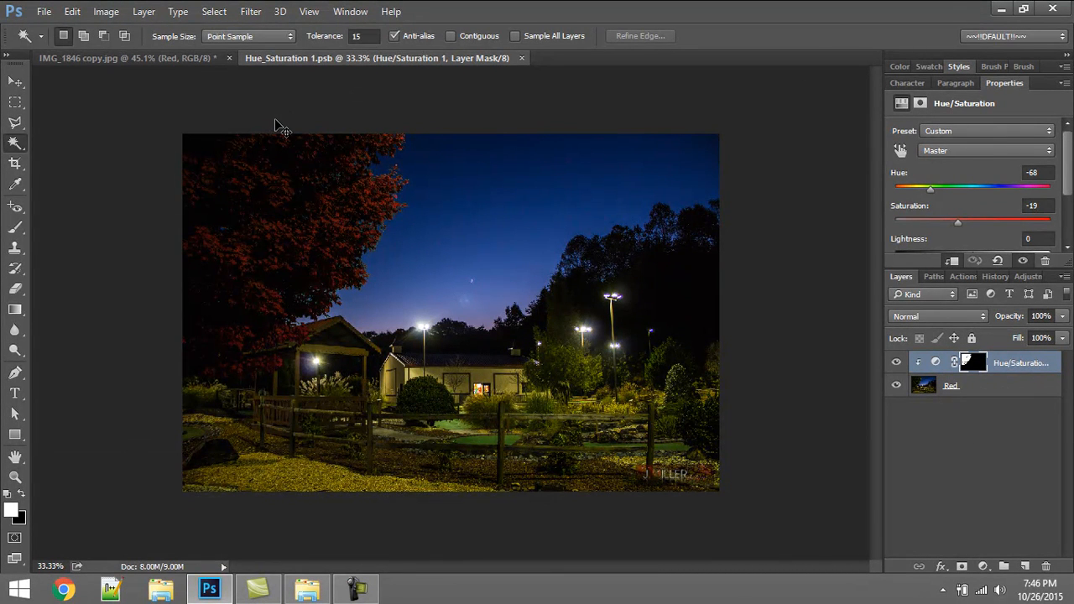
{"action": "key", "text": "ctrl+w"}
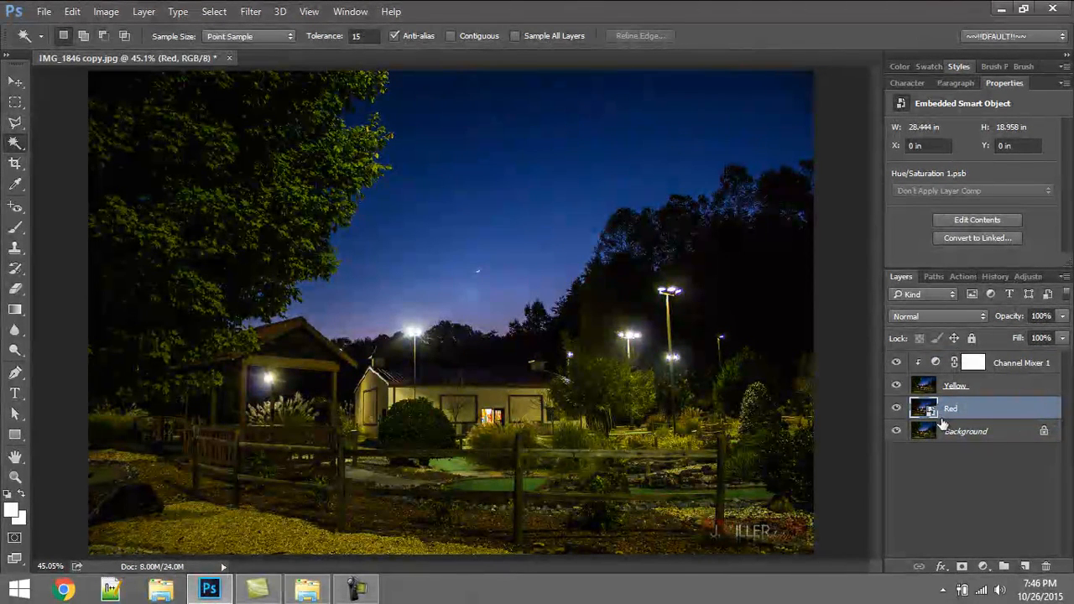
- Try the Channel Mixer's red output with red at +121% and green at +109% across the whole photo
{"action": "left_click", "coordinate": [972, 388]}
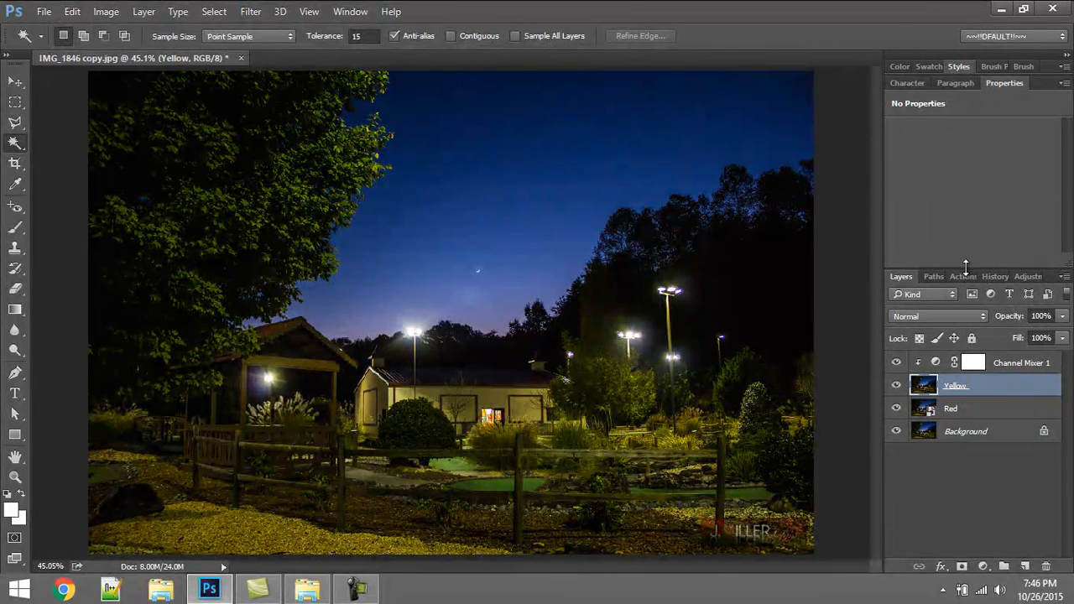
{"action": "left_click_drag", "start_coordinate": [966, 265], "coordinate": [979, 24]}
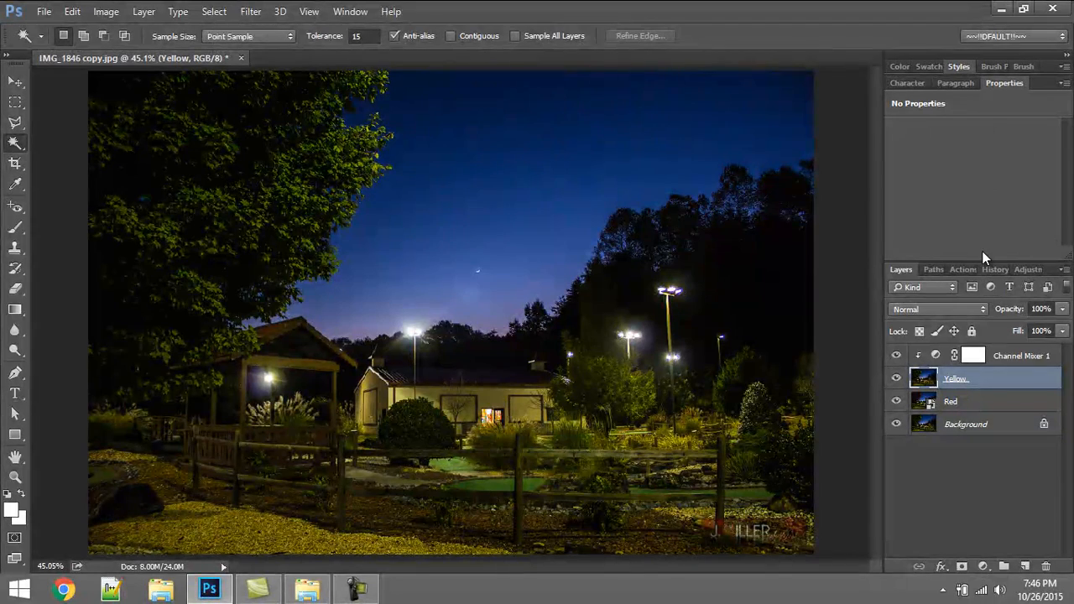
{"action": "left_click", "coordinate": [999, 366]}
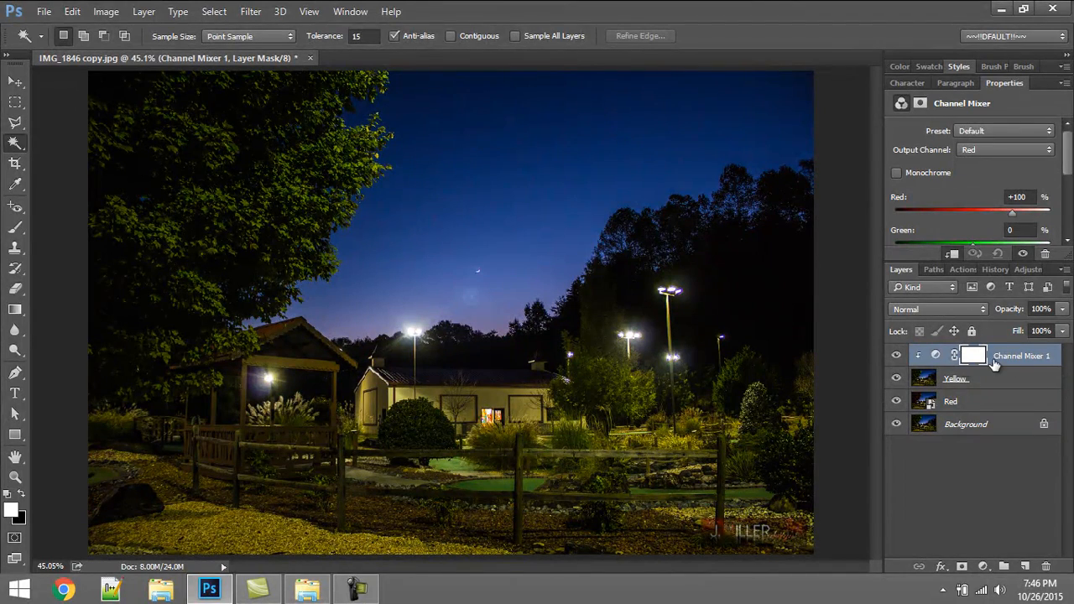
{"action": "left_click", "coordinate": [936, 356]}
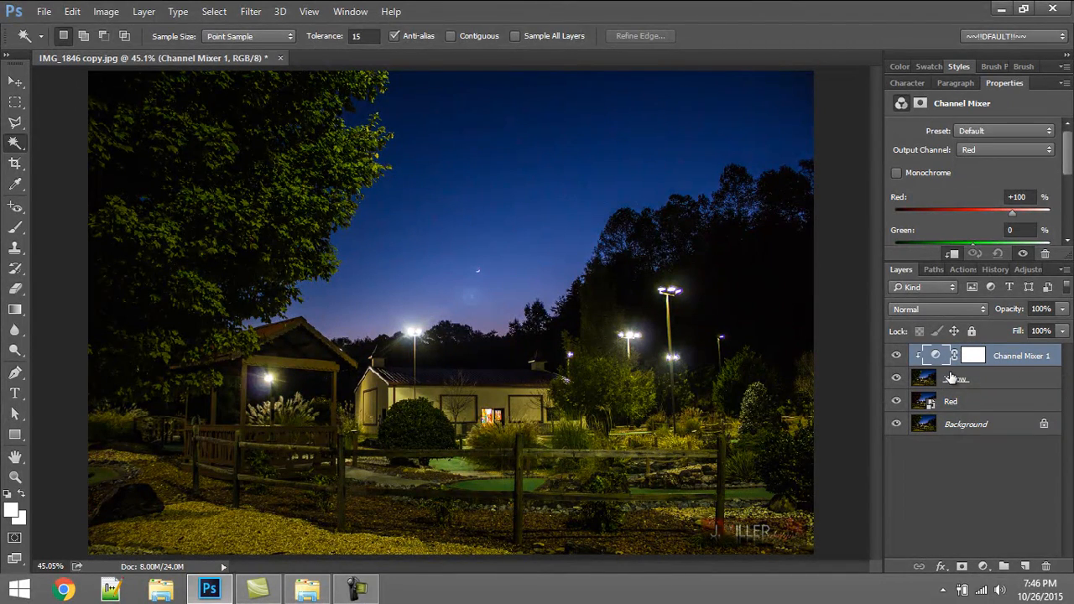
{"action": "scroll", "coordinate": [1068, 166], "scroll_direction": "down", "scroll_amount": 2}
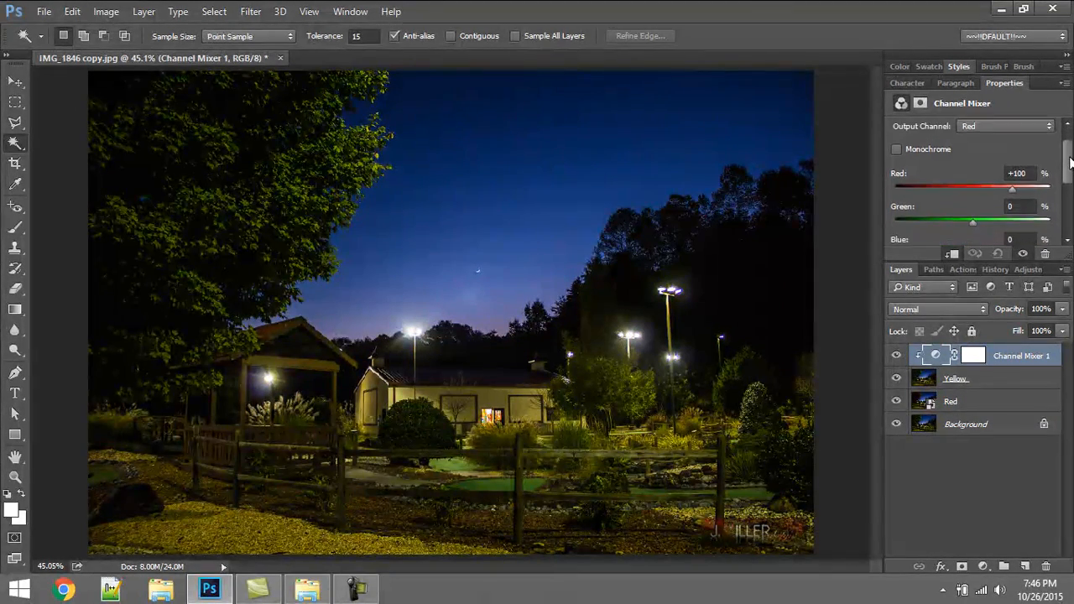
{"action": "left_click_drag", "start_coordinate": [973, 211], "coordinate": [1014, 217]}
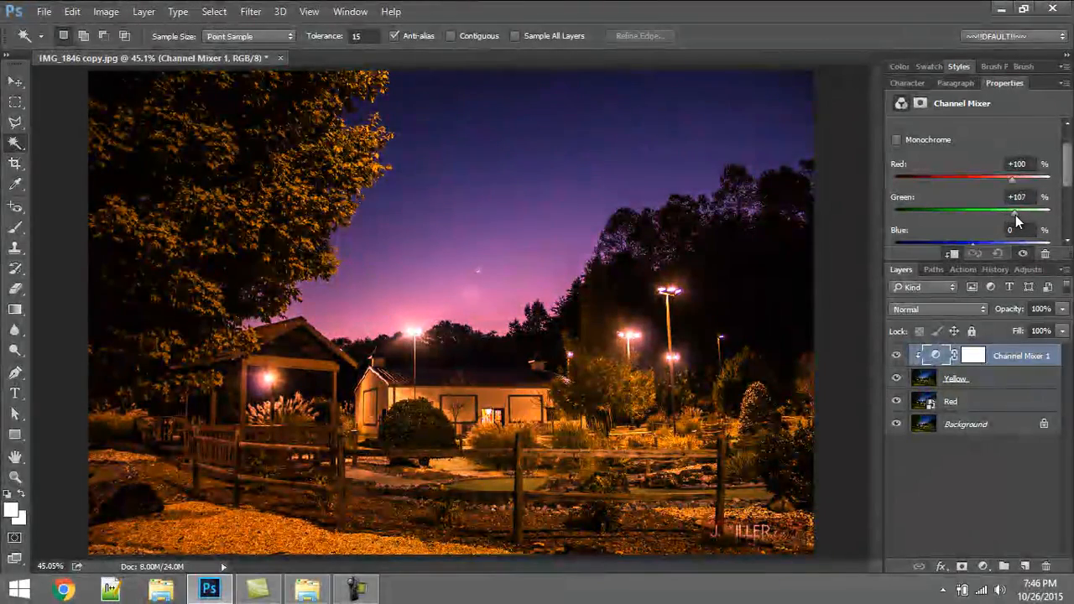
{"action": "mouse_move", "coordinate": [1011, 179]}
{"action": "left_mouse_down"}
{"action": "mouse_move", "coordinate": [1000, 179]}
{"action": "mouse_move", "coordinate": [1028, 180]}
{"action": "left_mouse_up"}
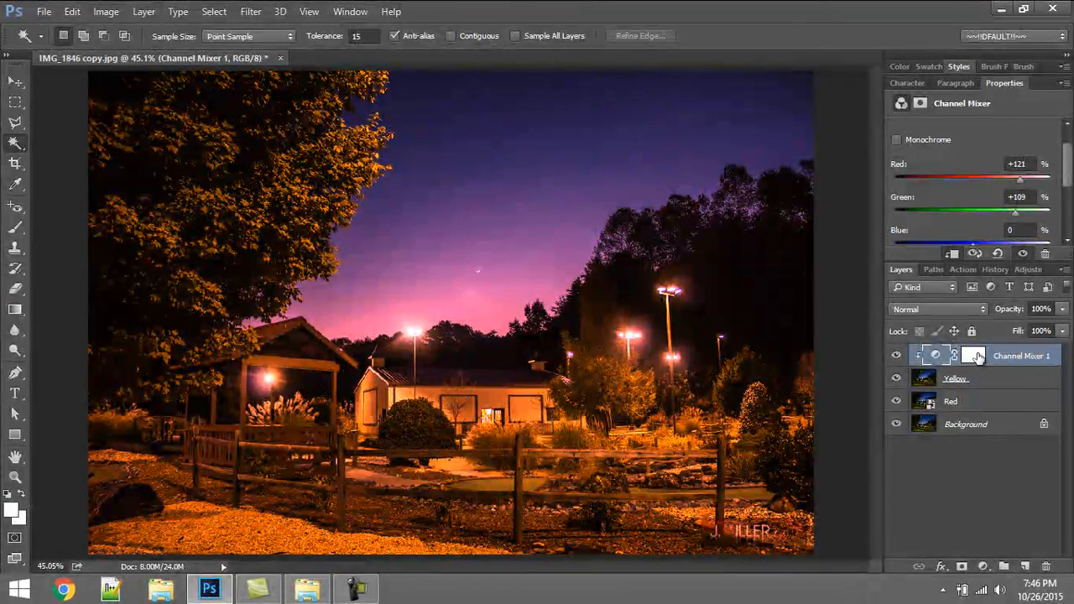
{"action": "left_click", "coordinate": [974, 356]}
{"action": "left_click", "coordinate": [945, 403]}
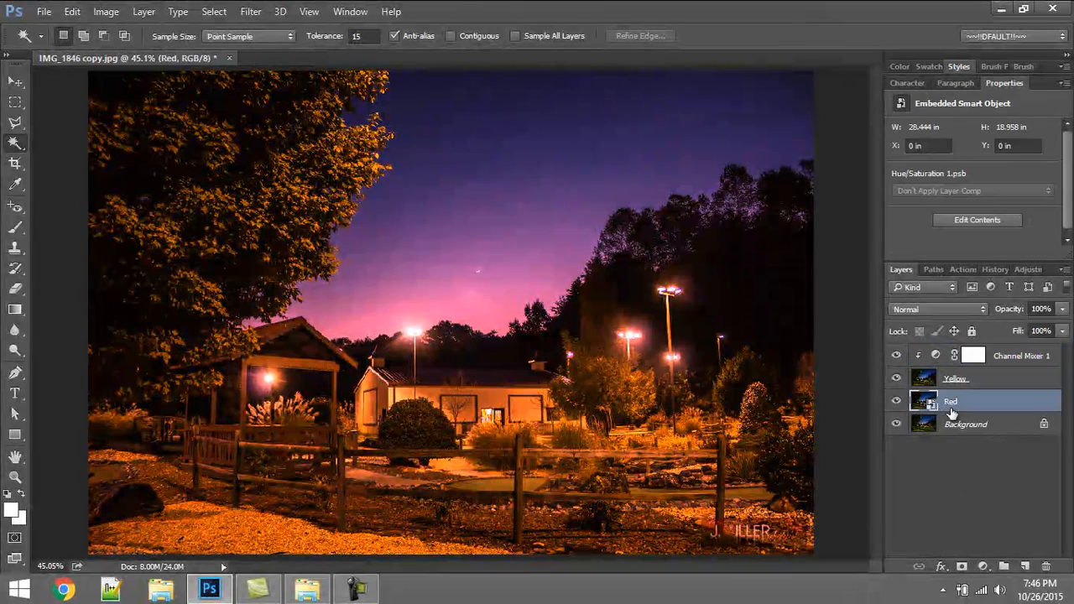
- Undo the Channel Mixer changes and the smart object conversion, restoring the separate Hue/Saturation and Red layers
{"action": "key", "text": "ctrl+alt+z"}
{"action": "key", "text": "ctrl+alt+z"}
{"action": "key", "text": "ctrl+alt+z"}
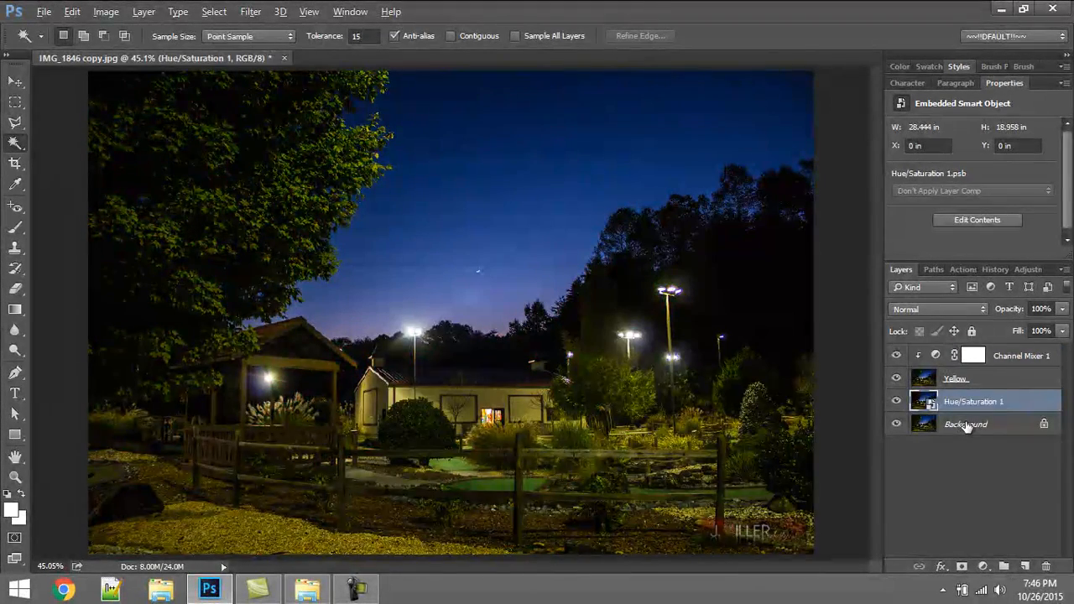
{"action": "left_click", "coordinate": [973, 403]}
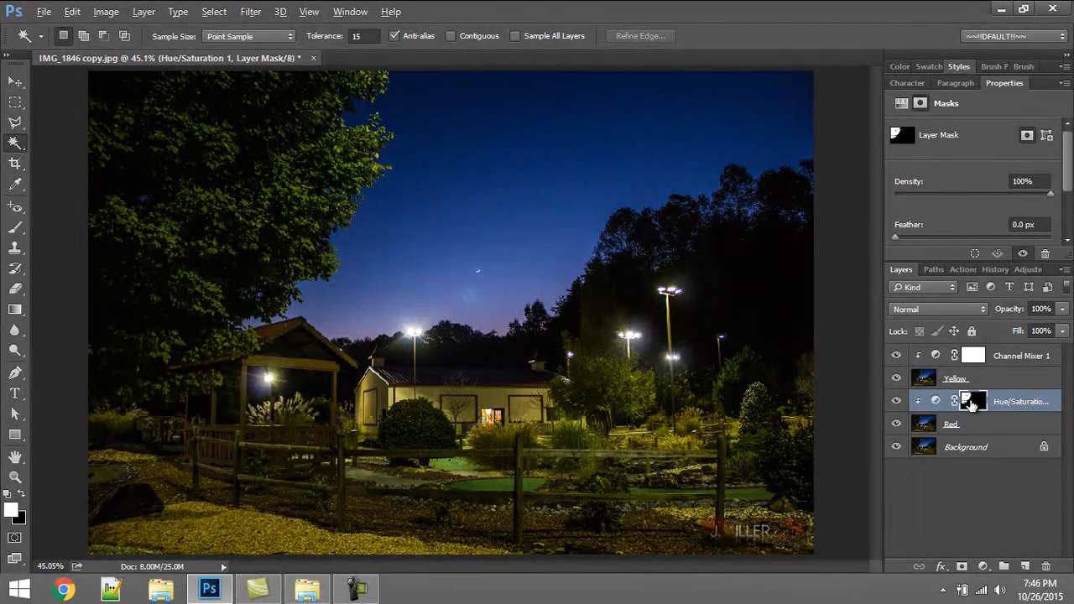
- Copy the Hue/Saturation layer mask onto the Channel Mixer adjustment, replacing its blank mask, and deselect the layers
{"action": "left_click_drag", "start_coordinate": [971, 405], "coordinate": [975, 358]}
{"action": "left_click", "coordinate": [474, 235]}
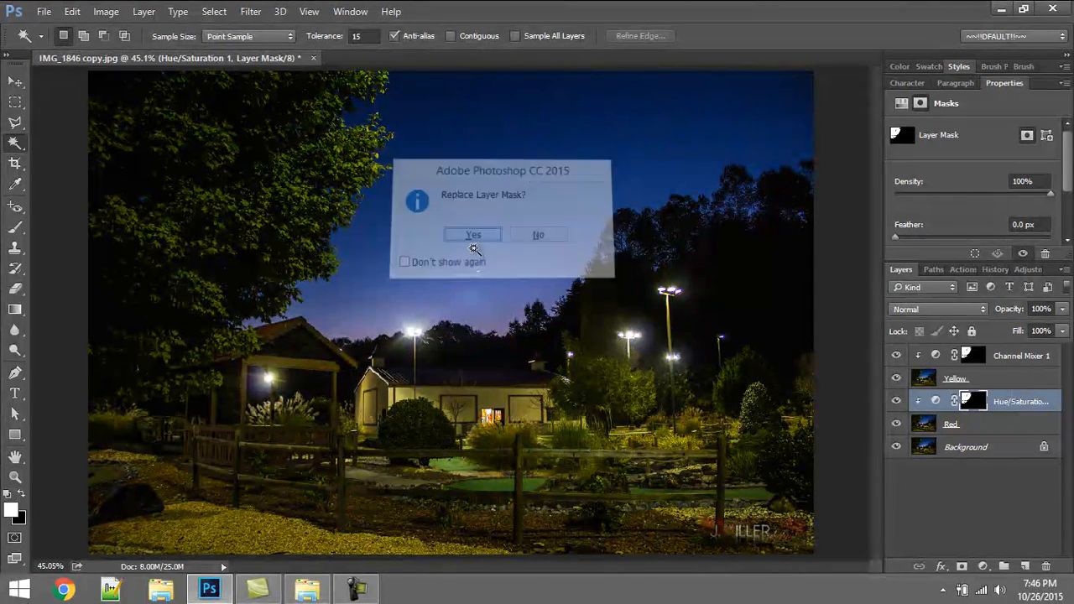
{"action": "left_click", "coordinate": [976, 502]}
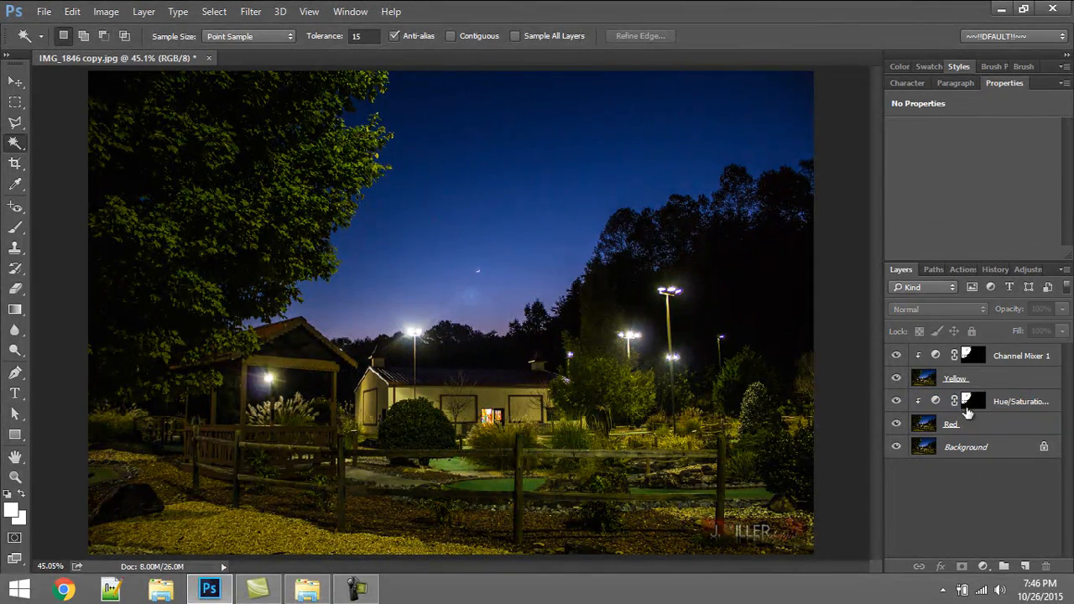
- In the Channel Mixer's red output, raise green to about +150% and slightly reduce red to turn the tree orange
{"action": "left_click", "coordinate": [995, 374]}
{"action": "left_click", "coordinate": [1012, 357]}
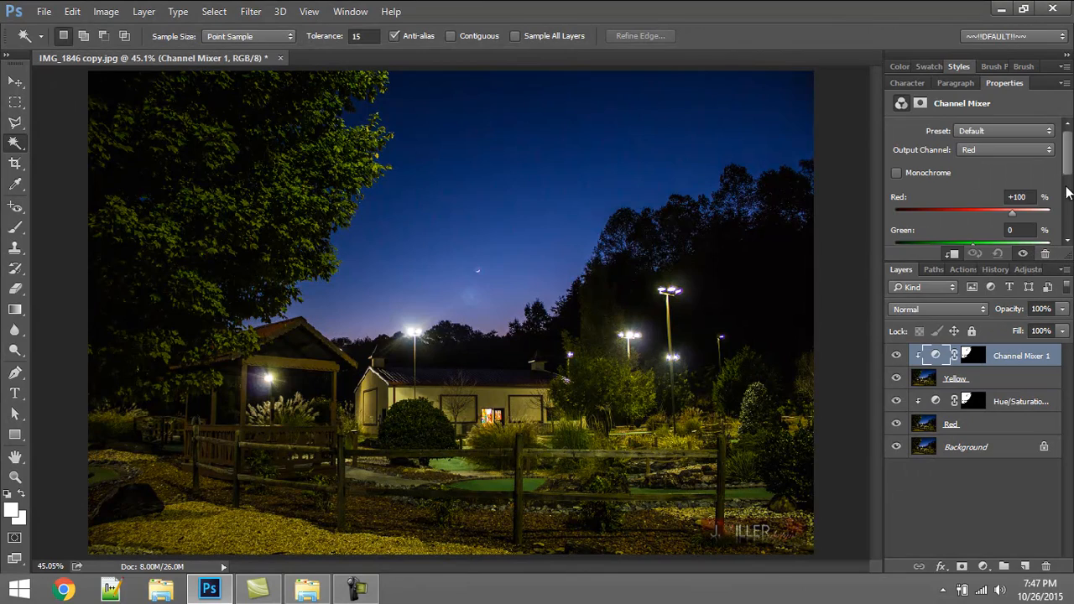
{"action": "scroll", "coordinate": [1069, 186], "scroll_direction": "down", "scroll_amount": 2}
{"action": "left_click_drag", "start_coordinate": [989, 190], "coordinate": [1014, 194]}
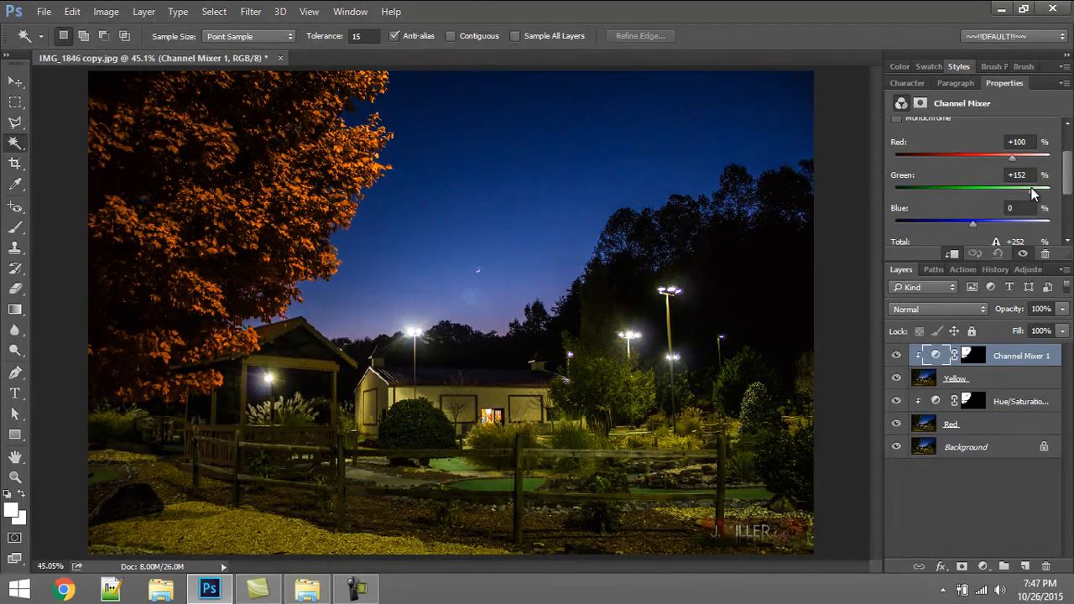
{"action": "left_click_drag", "start_coordinate": [1032, 193], "coordinate": [1030, 192]}
{"action": "mouse_move", "coordinate": [1012, 154]}
{"action": "left_mouse_down"}
{"action": "mouse_move", "coordinate": [1028, 160]}
{"action": "mouse_move", "coordinate": [1008, 155]}
{"action": "left_mouse_up"}
- Target the Channel Mixer mask with the Brush tool and enlarge the brush to 113 px
{"action": "left_click", "coordinate": [976, 356]}
{"action": "key", "text": "b"}
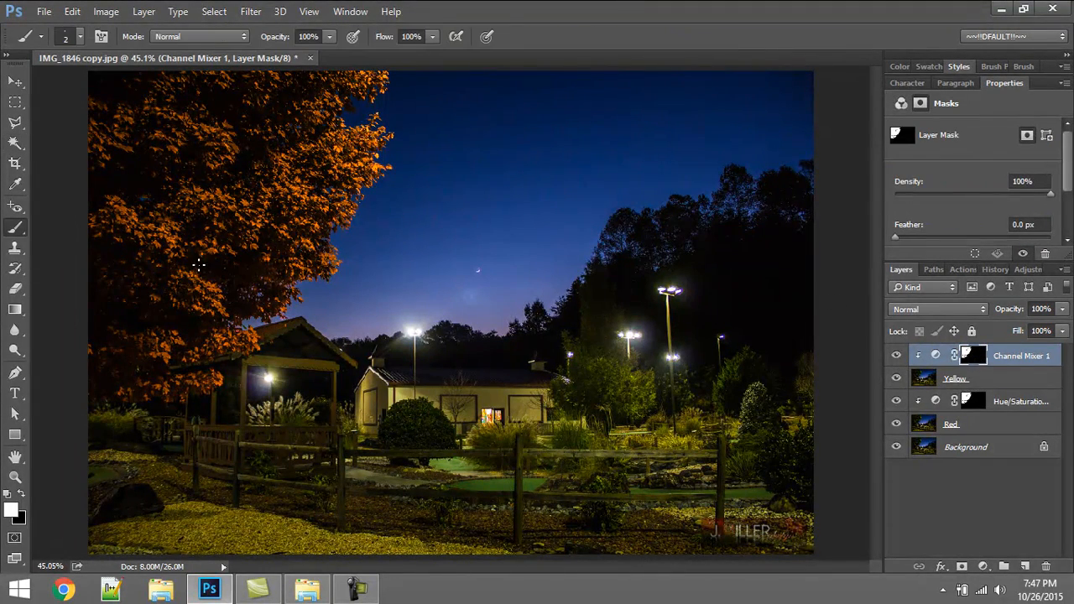
{"action": "key", "text": "x"}
{"action": "left_click_drag", "start_coordinate": [190, 202], "coordinate": [206, 215]}
- Convert the Channel Mixer adjustment and the Yellow layer together into one smart object
{"action": "left_click", "coordinate": [1025, 357]}
{"action": "left_click", "coordinate": [972, 383], "text": "shift"}
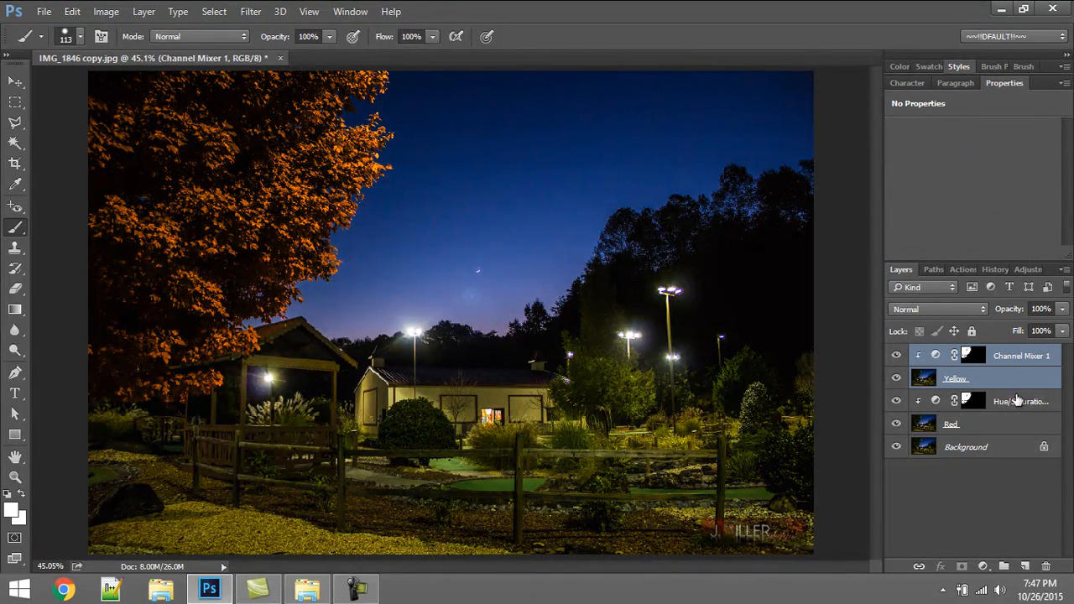
{"action": "right_click", "coordinate": [1019, 364]}
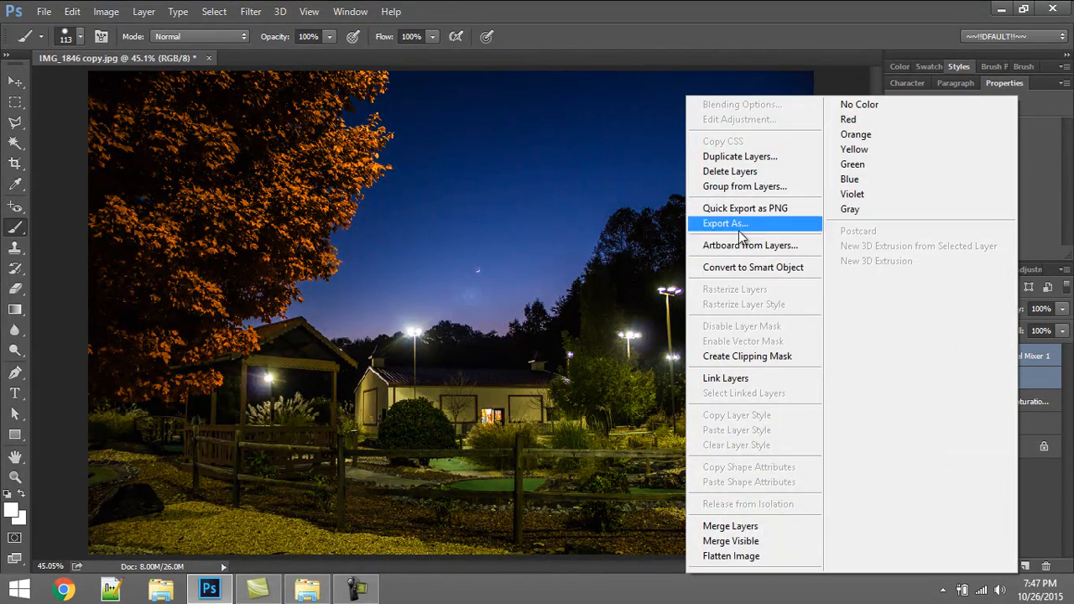
{"action": "left_click", "coordinate": [756, 269]}
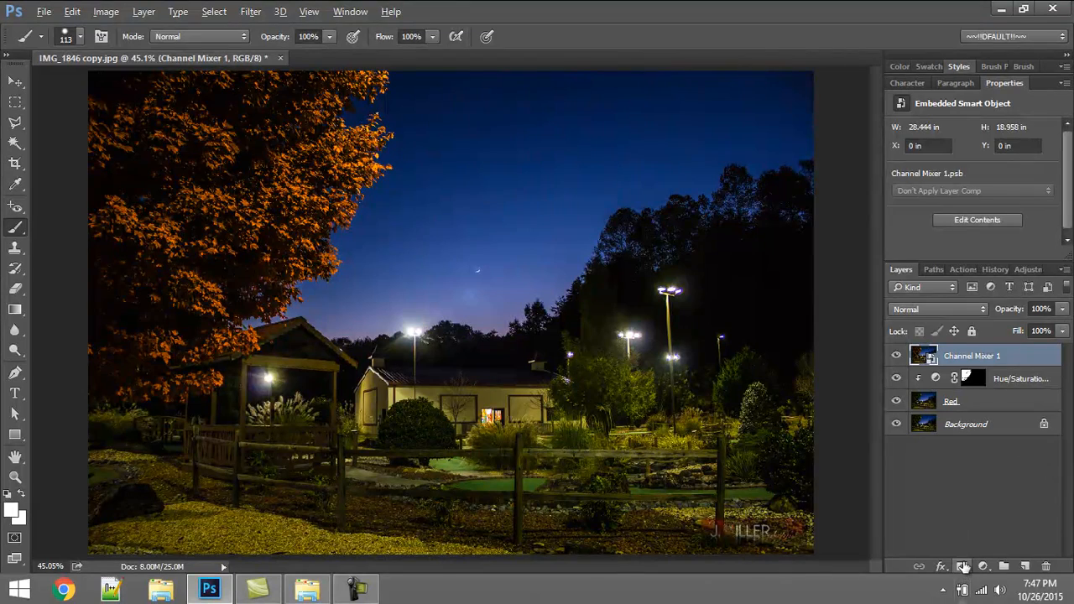
- Add a black layer mask to the Channel Mixer smart object to hide its orange foliage
{"action": "left_click", "coordinate": [962, 567], "text": "alt"}
{"action": "key", "text": "ctrl+z"}
{"action": "left_click", "coordinate": [961, 568], "text": "alt"}
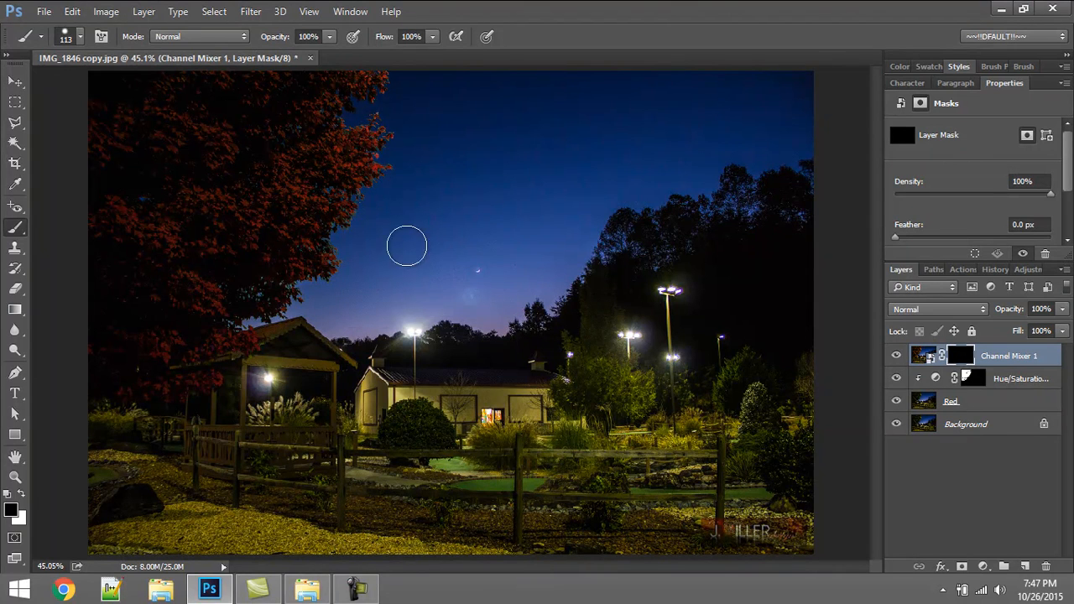
- Set the foreground to white, choose the Spatter 14 pixels brush, and enlarge it to about 116 px
{"action": "key", "text": "x"}
{"action": "left_click", "coordinate": [176, 120]}
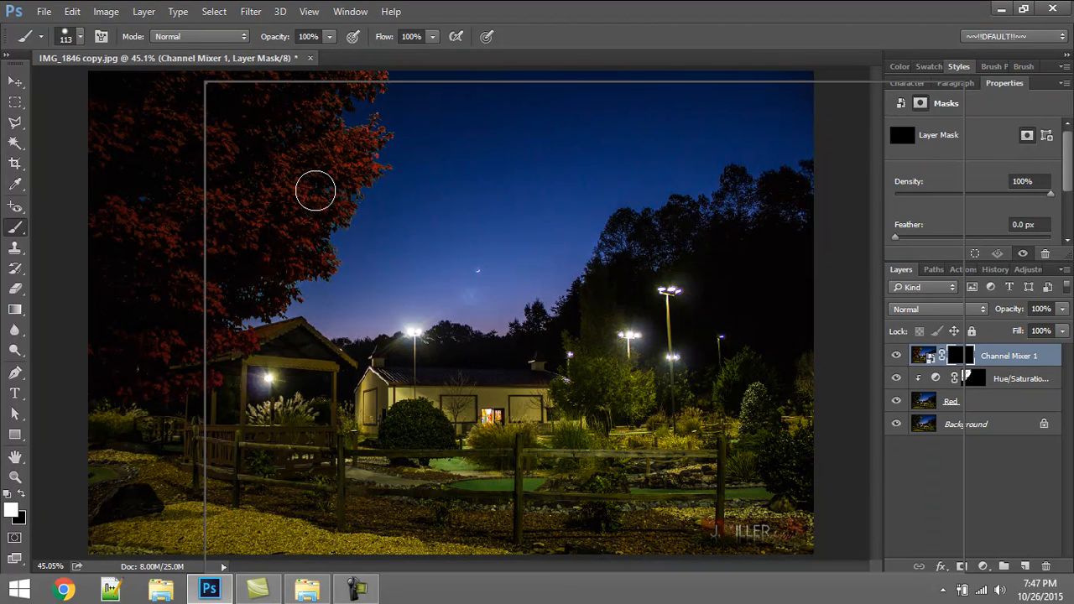
{"action": "right_click", "coordinate": [315, 191]}
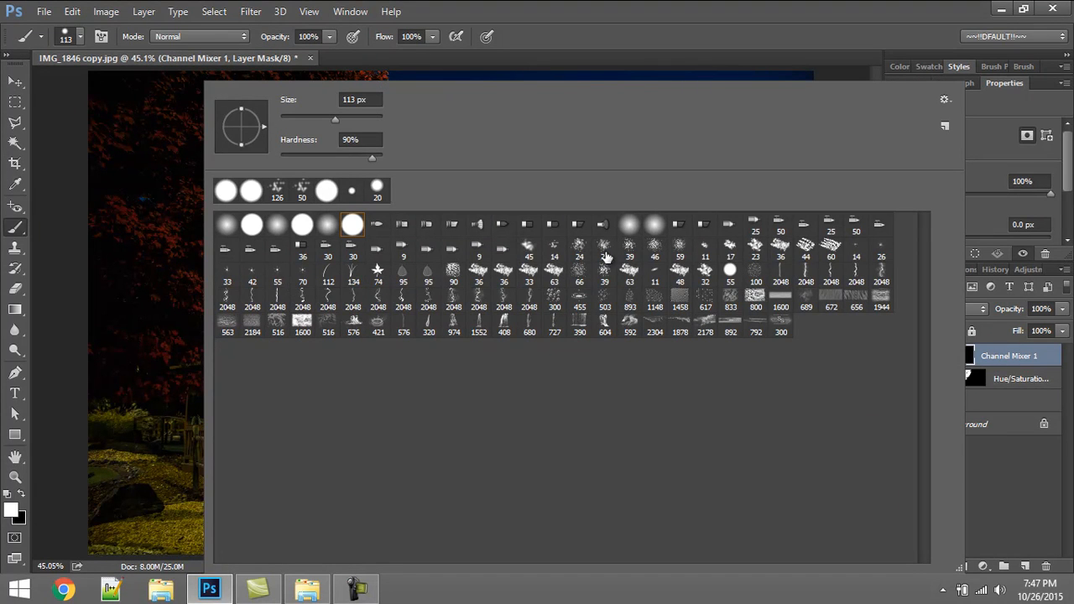
{"action": "left_click", "coordinate": [705, 252]}
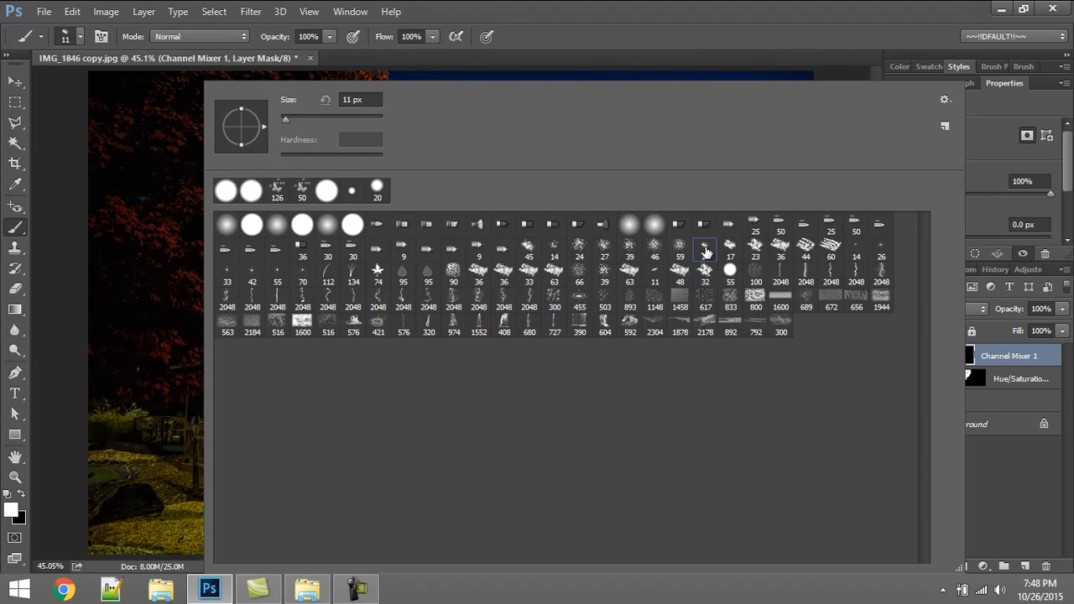
{"action": "left_click", "coordinate": [553, 247]}
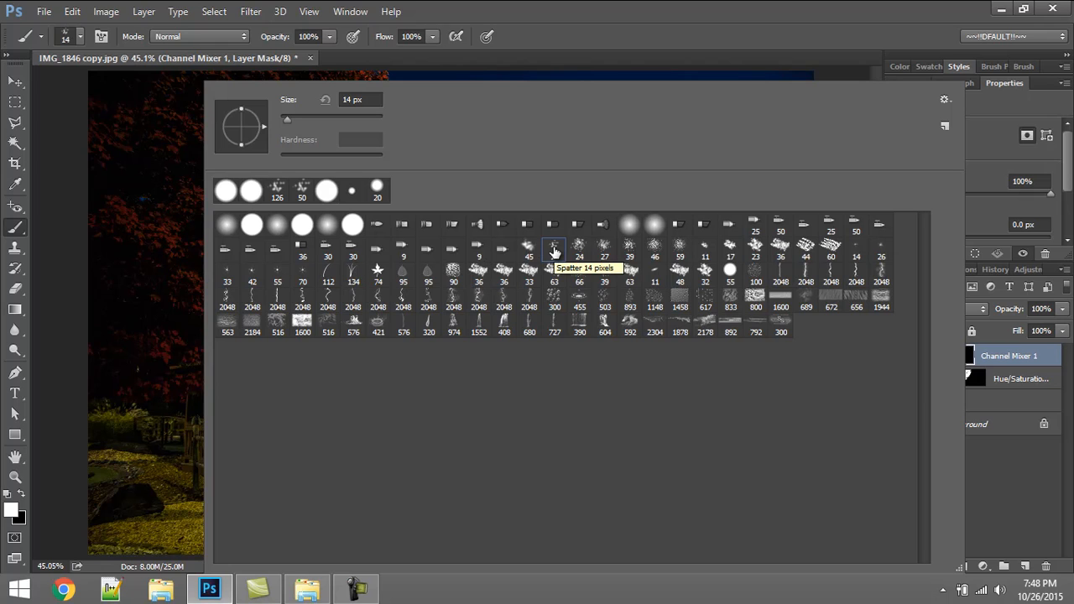
{"action": "left_click_drag", "start_coordinate": [117, 161], "coordinate": [137, 173]}
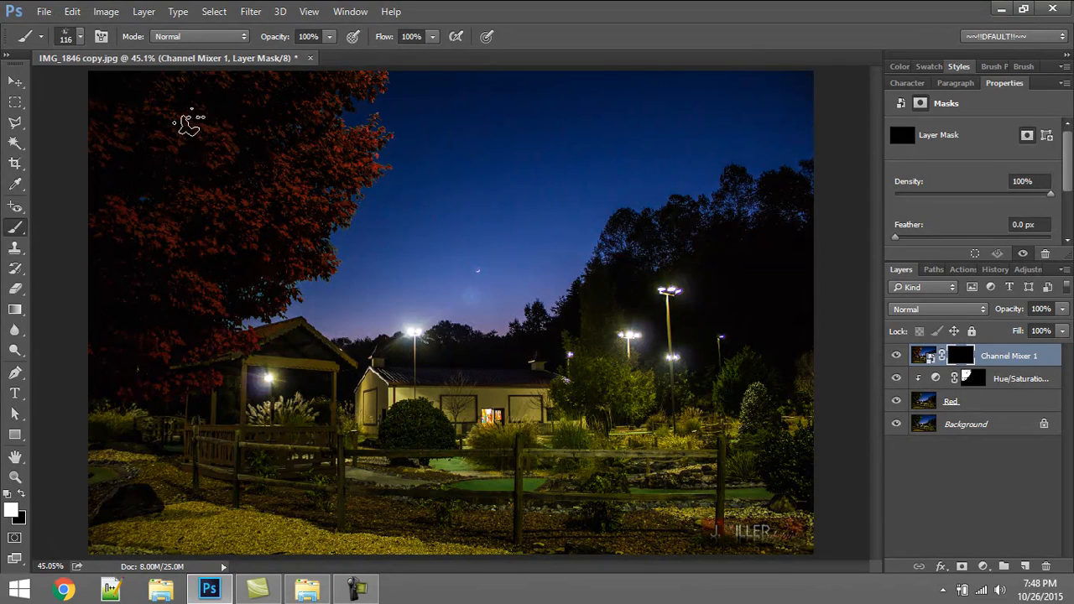
- Enlarge the spatter brush to 183 px and paint white on the mask to reveal scattered orange leaves across the tree
{"action": "left_click_drag", "start_coordinate": [168, 137], "coordinate": [162, 136]}
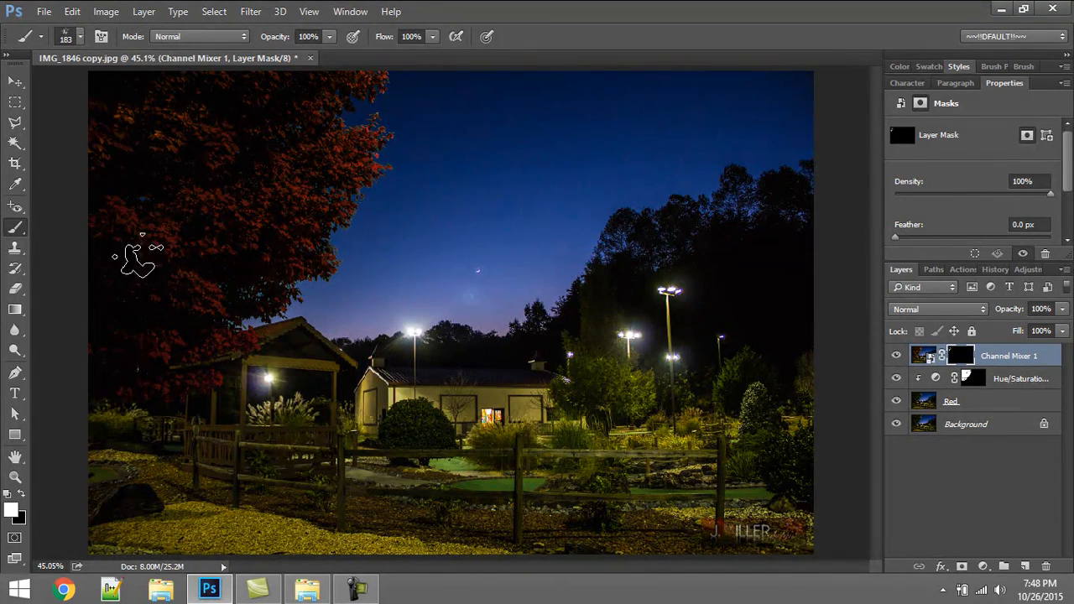
{"action": "mouse_move", "coordinate": [195, 225]}
{"action": "left_mouse_down"}
{"action": "mouse_move", "coordinate": [311, 188]}
{"action": "mouse_move", "coordinate": [287, 257]}
{"action": "mouse_move", "coordinate": [262, 234]}
{"action": "mouse_move", "coordinate": [354, 315]}
{"action": "mouse_move", "coordinate": [336, 151]}
{"action": "left_mouse_up"}
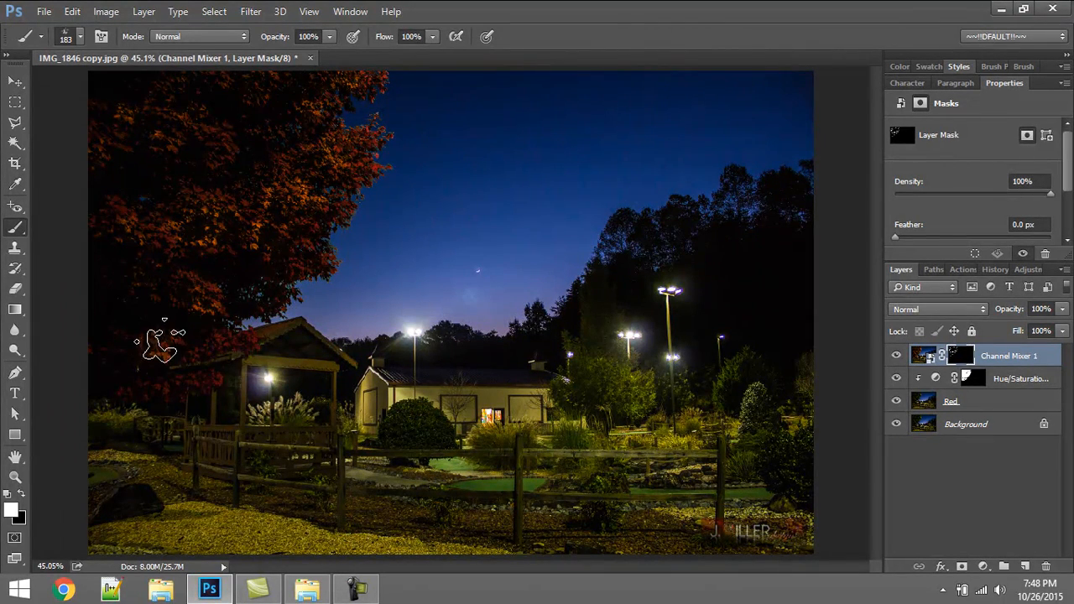
{"action": "left_click_drag", "start_coordinate": [291, 188], "coordinate": [361, 156]}
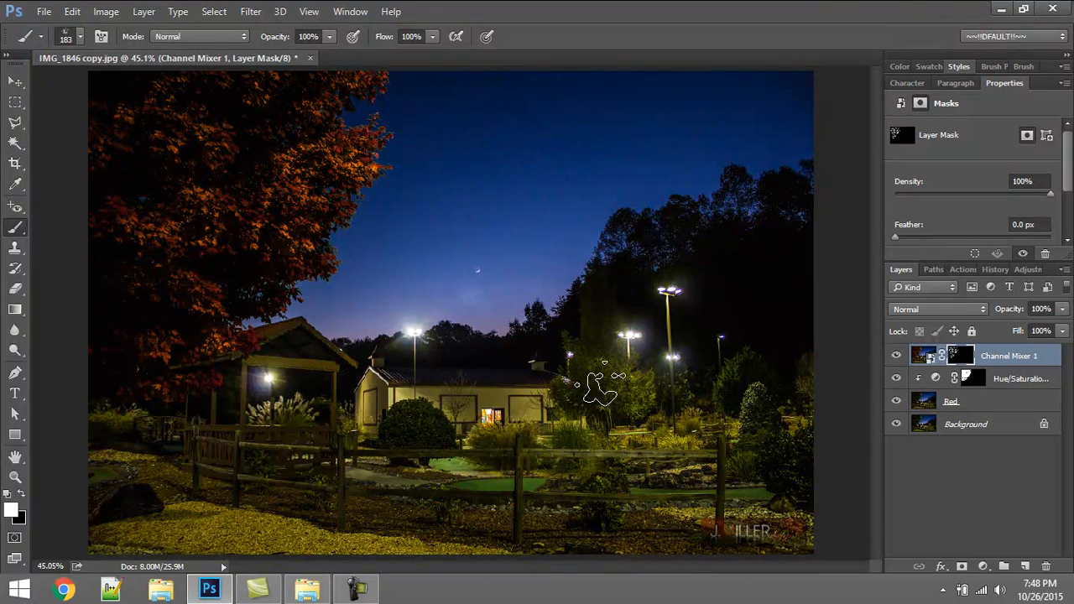
{"action": "key", "text": "v"}
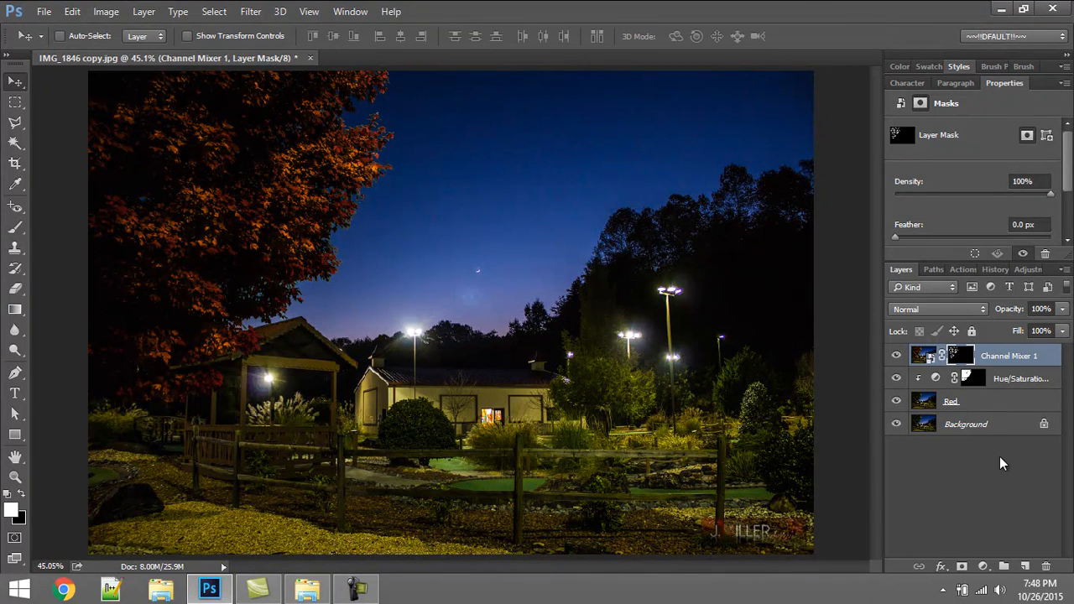
- Rename the Channel Mixer smart object as Yellow
{"action": "left_click", "coordinate": [973, 461]}
{"action": "double_click", "coordinate": [1025, 355]}
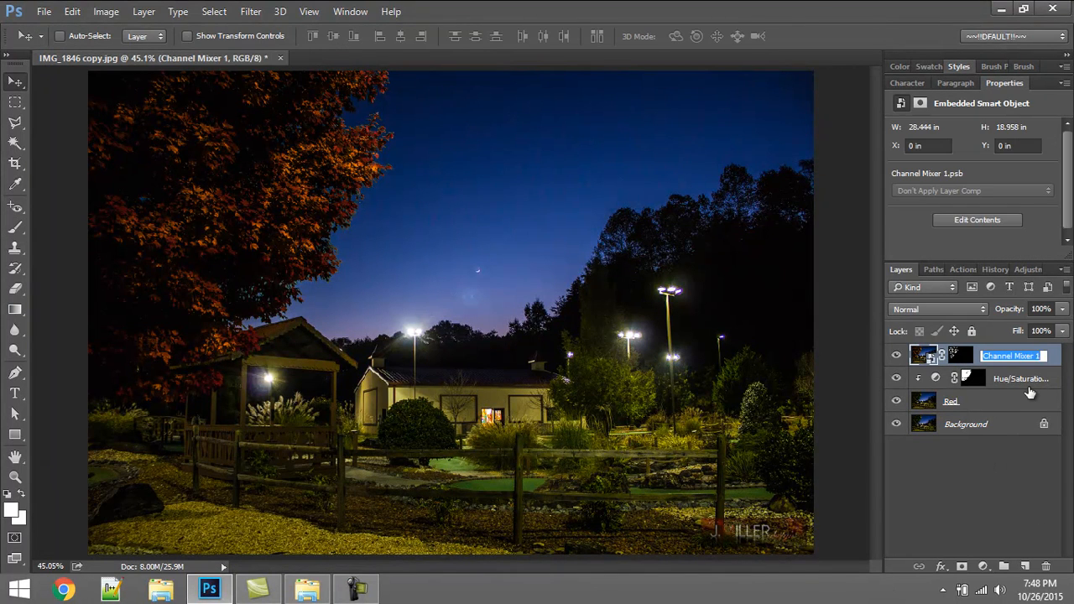
{"action": "type", "text": "Ye"}
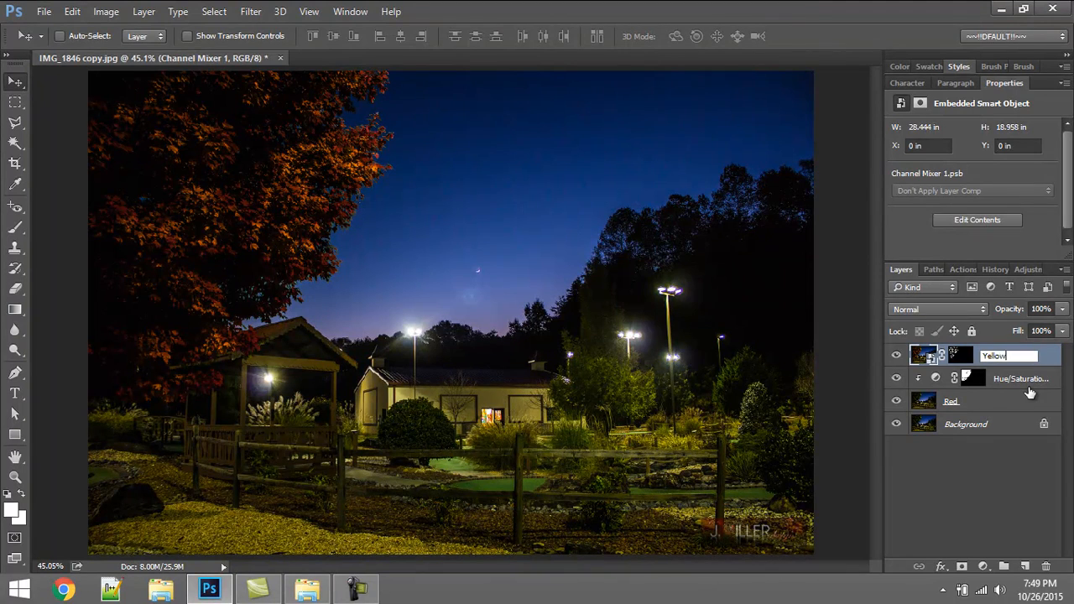
{"action": "type", "text": "llow"}
{"action": "key", "text": "Return"}
- Convert the Hue/Saturation adjustment and Red layer into one smart object, name it Red, and deselect the layers
{"action": "left_click", "coordinate": [990, 382]}
{"action": "left_click", "coordinate": [1001, 404], "text": "shift"}
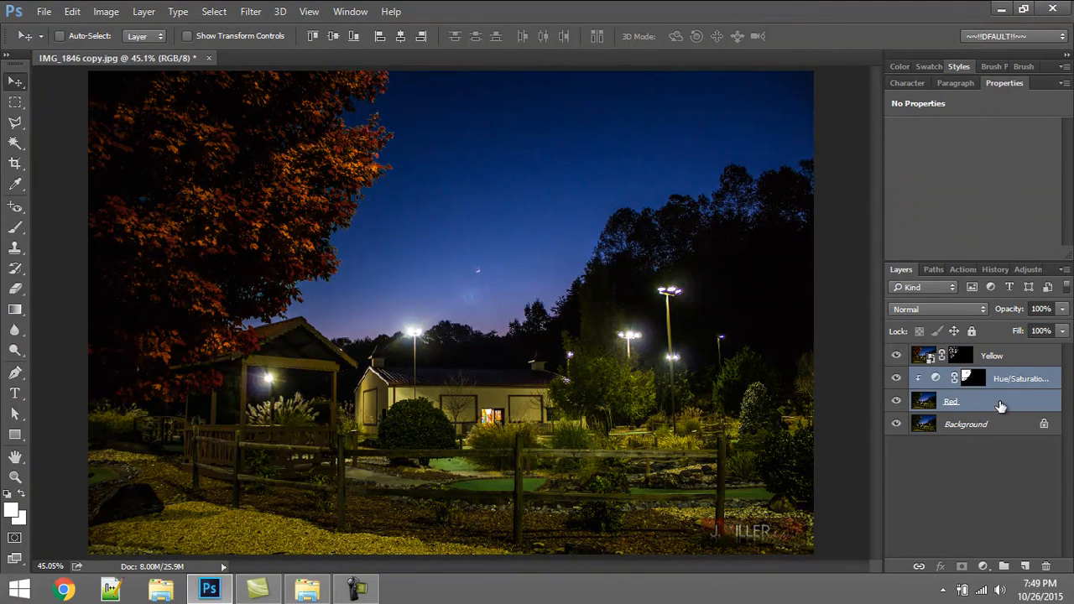
{"action": "right_click", "coordinate": [1010, 374]}
{"action": "left_click", "coordinate": [722, 269]}
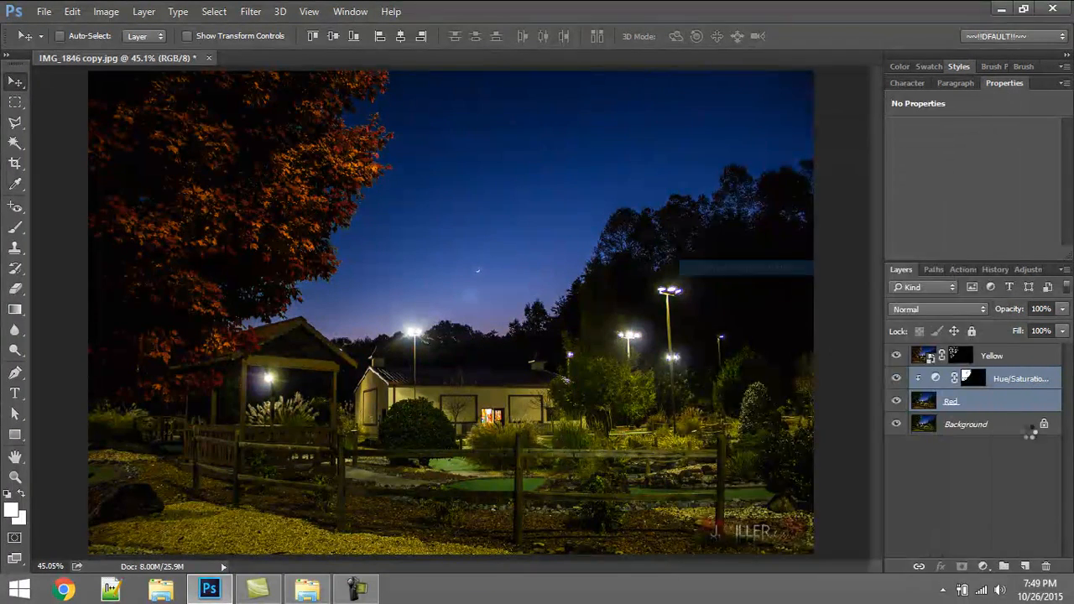
{"action": "double_click", "coordinate": [992, 381]}
{"action": "type", "text": "Red"}
{"action": "left_click", "coordinate": [1007, 455]}
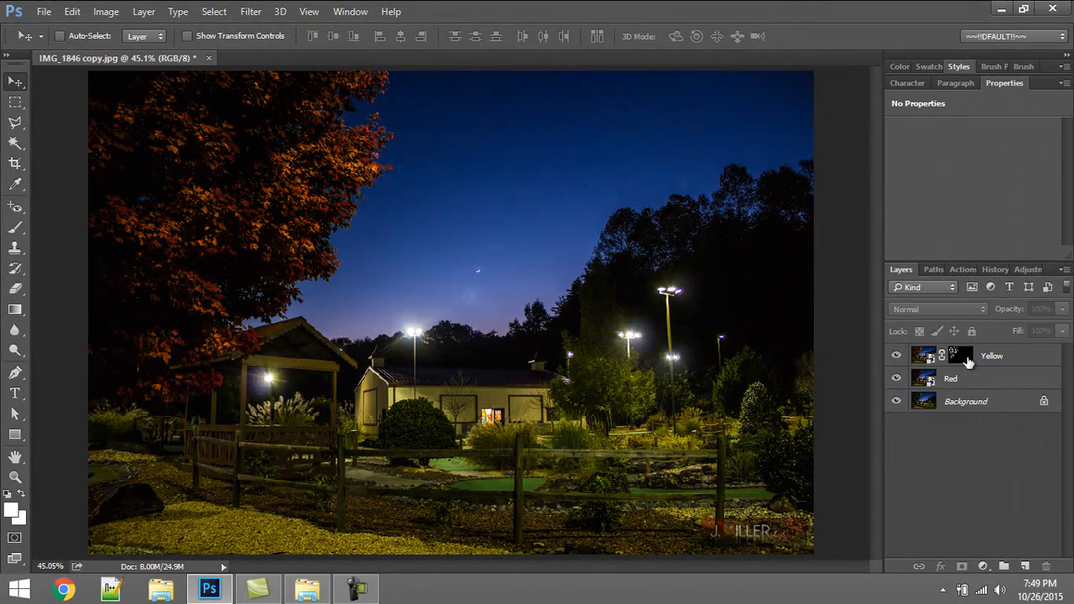
- Try adjusting the Red layer's opacity, leaving it at 100%
{"action": "left_click", "coordinate": [996, 380]}
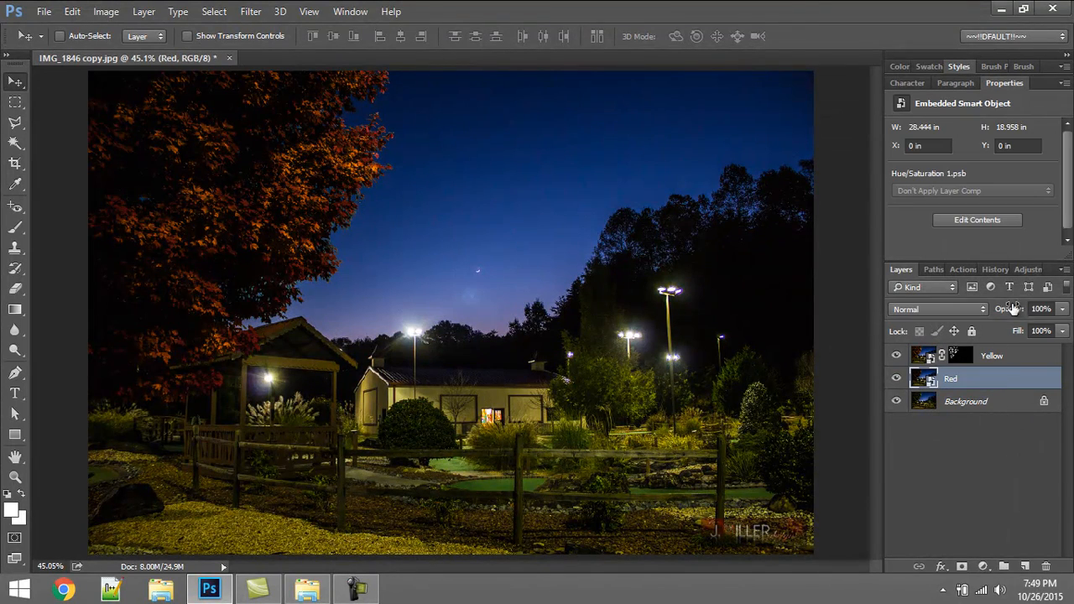
{"action": "left_click_drag", "start_coordinate": [1013, 309], "coordinate": [1062, 311]}
- Preview a range of blend modes on the Yellow layer, including Screen, Overlay, Exclusion and Color
{"action": "left_click", "coordinate": [953, 356]}
{"action": "left_click", "coordinate": [941, 307]}
{"action": "key", "text": "Escape"}
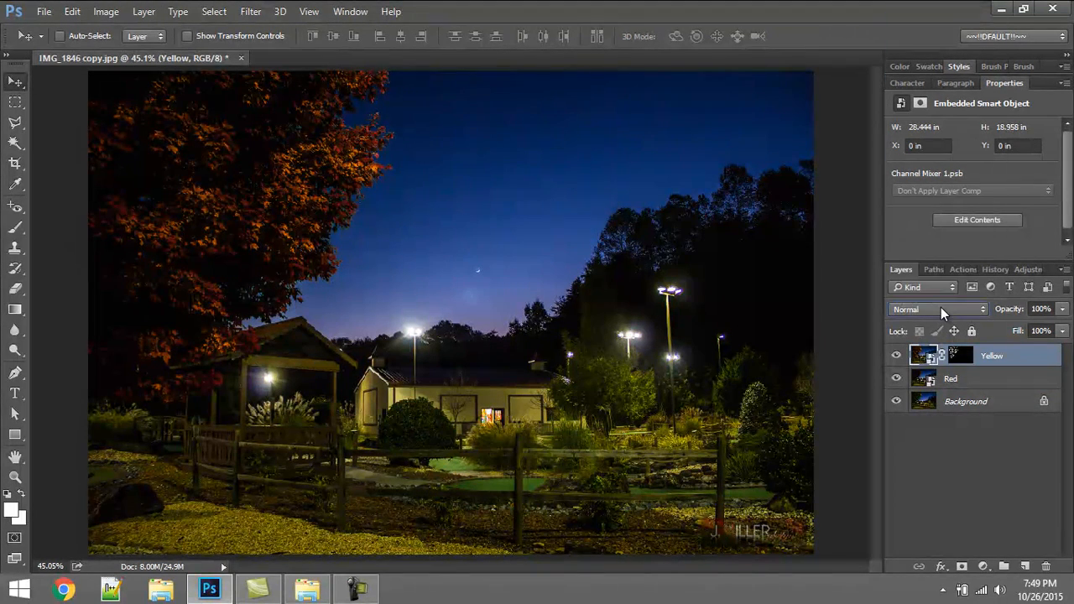
{"action": "scroll", "coordinate": [942, 307], "scroll_direction": "down", "scroll_amount": 2}
{"action": "scroll", "coordinate": [942, 307], "scroll_direction": "down", "scroll_amount": 5}
{"action": "scroll", "coordinate": [942, 307], "scroll_direction": "down", "scroll_amount": 1}
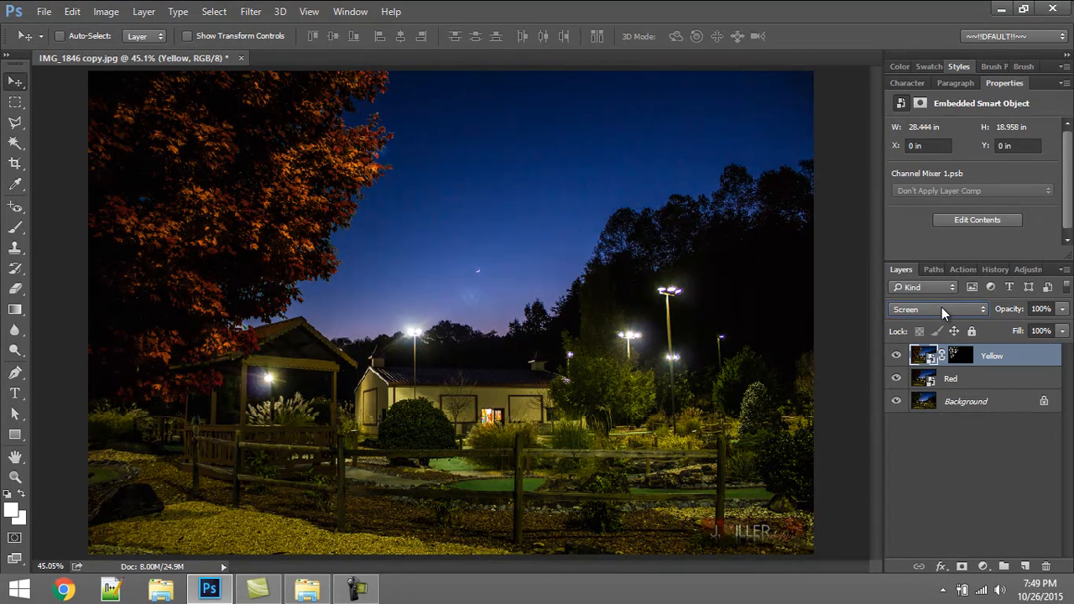
{"action": "scroll", "coordinate": [942, 307], "scroll_direction": "down", "scroll_amount": 1}
{"action": "scroll", "coordinate": [941, 307], "scroll_direction": "down", "scroll_amount": 3}
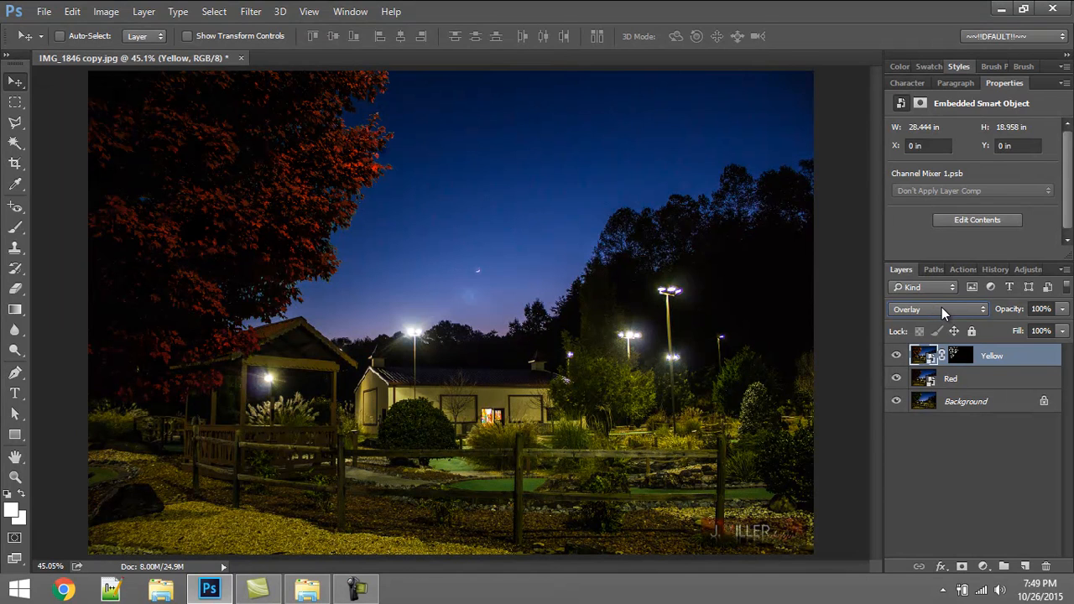
{"action": "scroll", "coordinate": [941, 307], "scroll_direction": "down", "scroll_amount": 5}
{"action": "scroll", "coordinate": [941, 307], "scroll_direction": "down", "scroll_amount": 2}
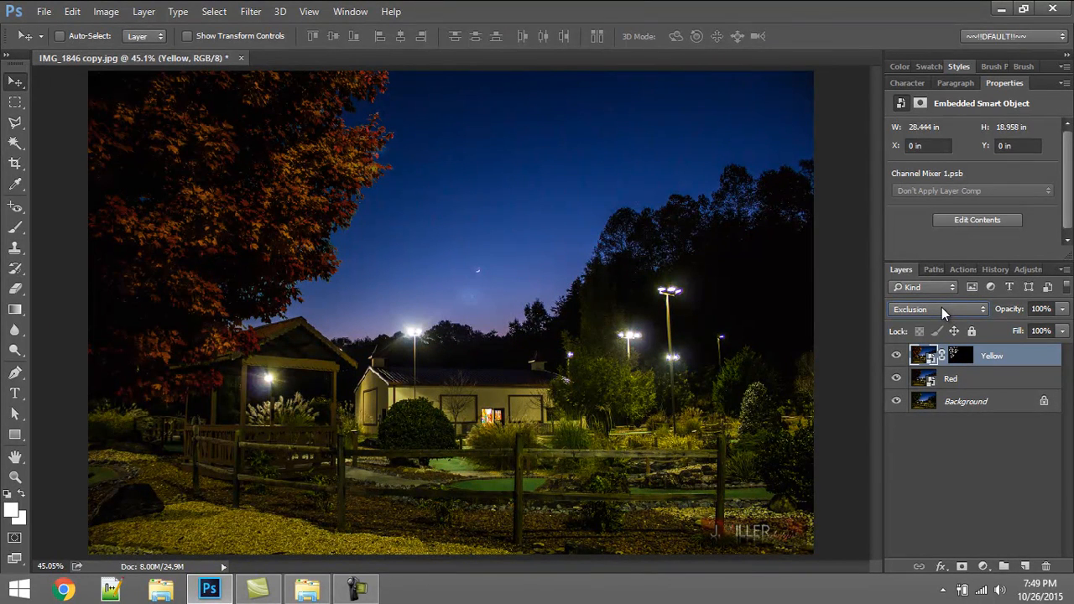
{"action": "scroll", "coordinate": [942, 307], "scroll_direction": "down", "scroll_amount": 4}
{"action": "scroll", "coordinate": [942, 308], "scroll_direction": "down", "scroll_amount": 2}
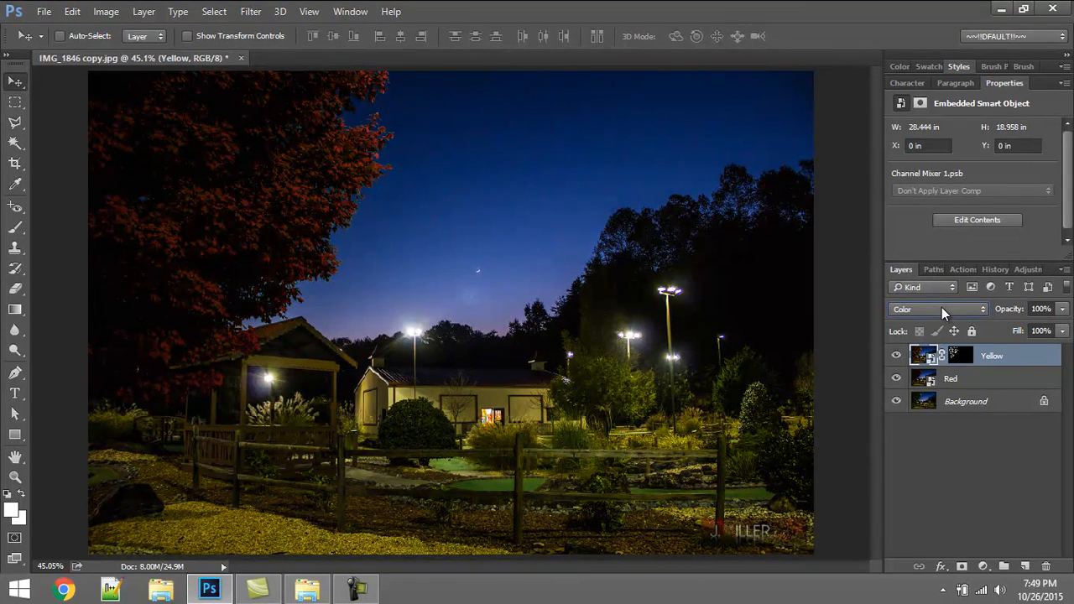
{"action": "scroll", "coordinate": [942, 307], "scroll_direction": "up", "scroll_amount": 9}
- Set the Yellow layer's blend mode to Screen and lower its opacity to 63%
{"action": "left_click", "coordinate": [941, 308]}
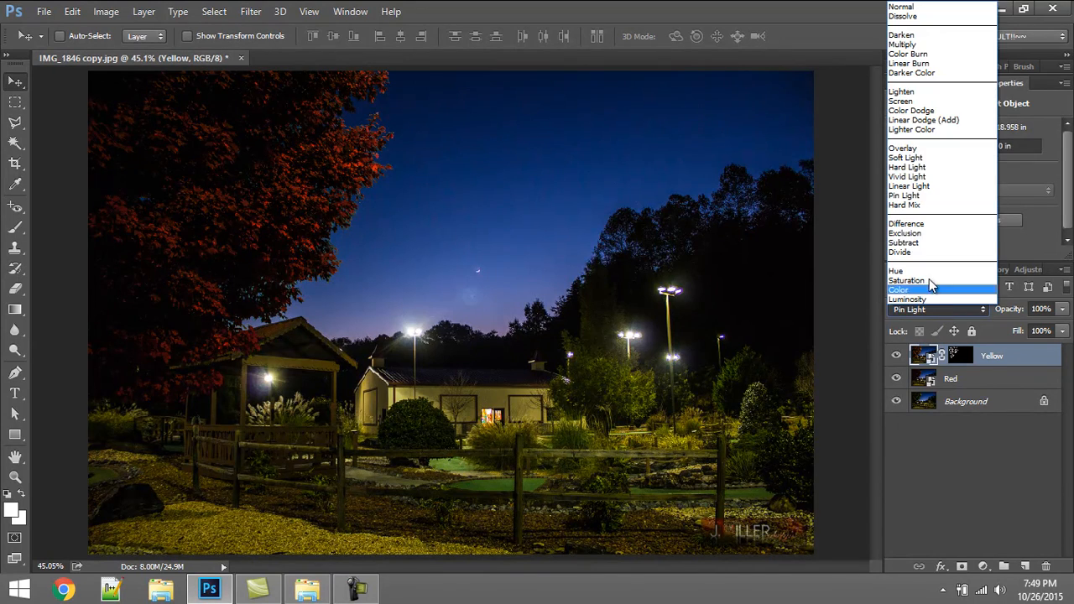
{"action": "left_click", "coordinate": [904, 101]}
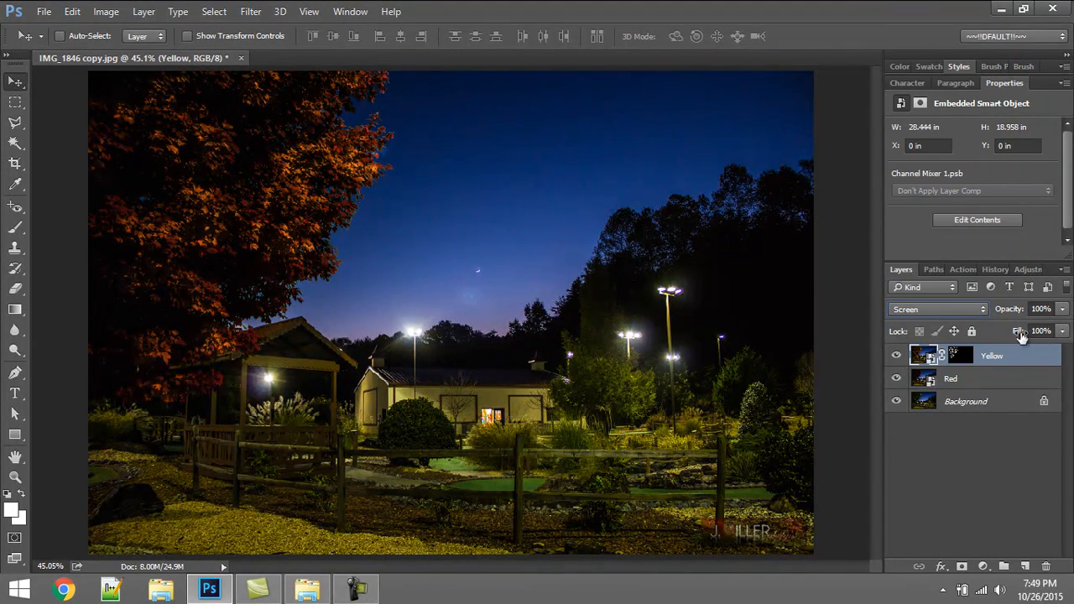
{"action": "left_click_drag", "start_coordinate": [1024, 312], "coordinate": [987, 310]}
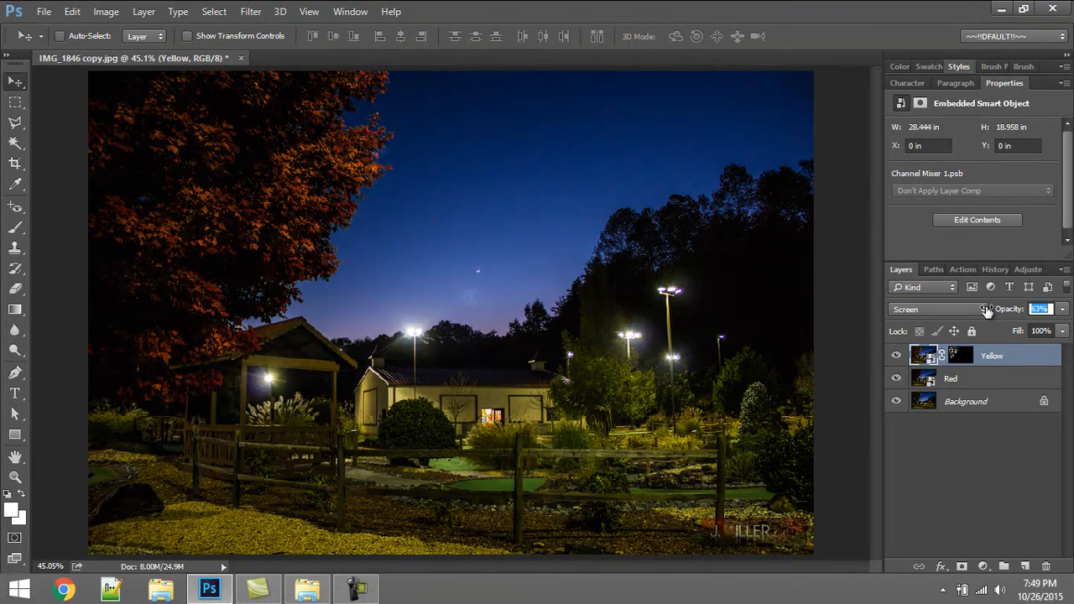
- Try an opacity change and the Dissolve blend mode on the Red layer
{"action": "left_click", "coordinate": [988, 379]}
{"action": "left_click_drag", "start_coordinate": [1009, 310], "coordinate": [1037, 315]}
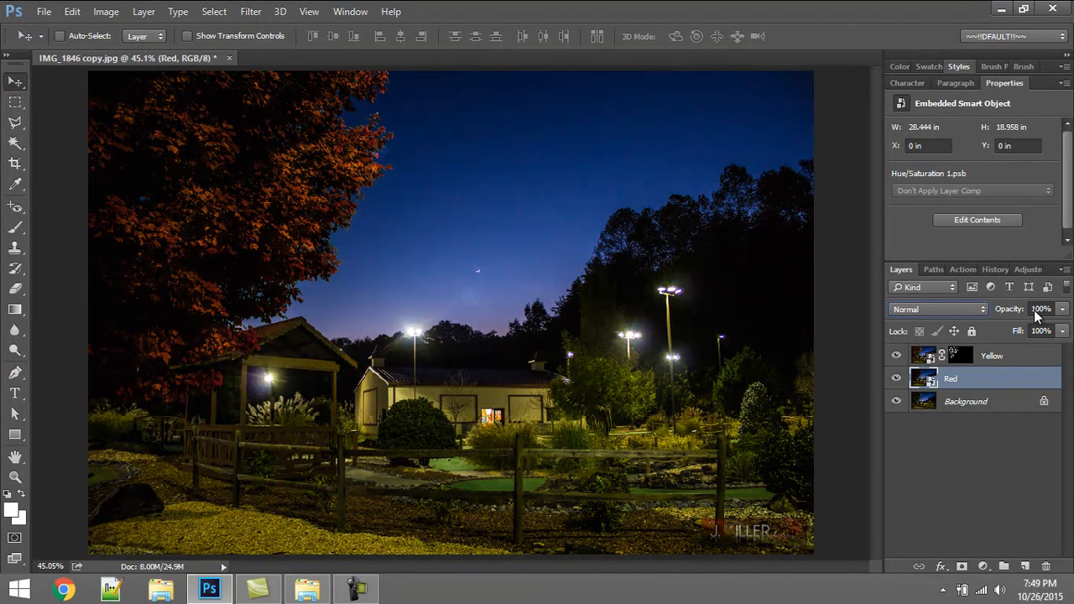
{"action": "left_click", "coordinate": [967, 475]}
{"action": "left_click", "coordinate": [969, 382]}
{"action": "left_click", "coordinate": [927, 308]}
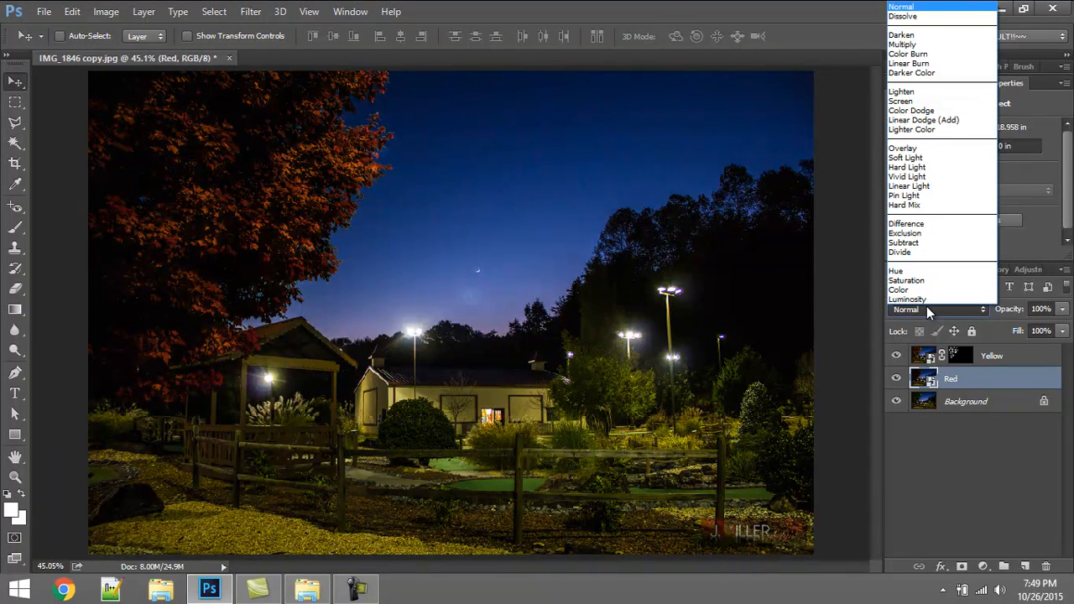
{"action": "left_click", "coordinate": [927, 308]}
{"action": "key", "text": "Down"}
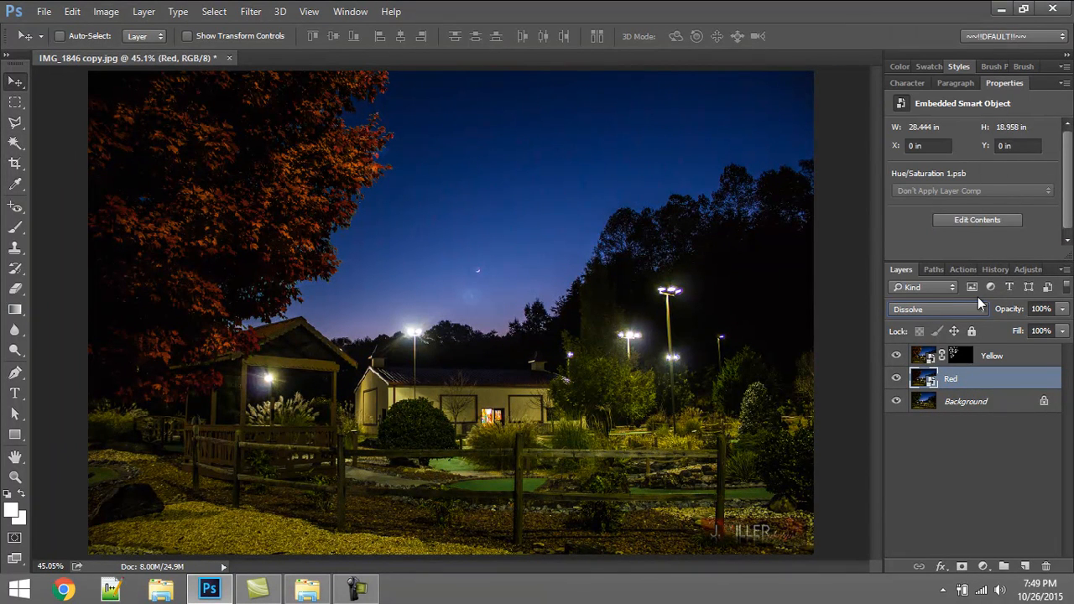
{"action": "left_click", "coordinate": [949, 308]}
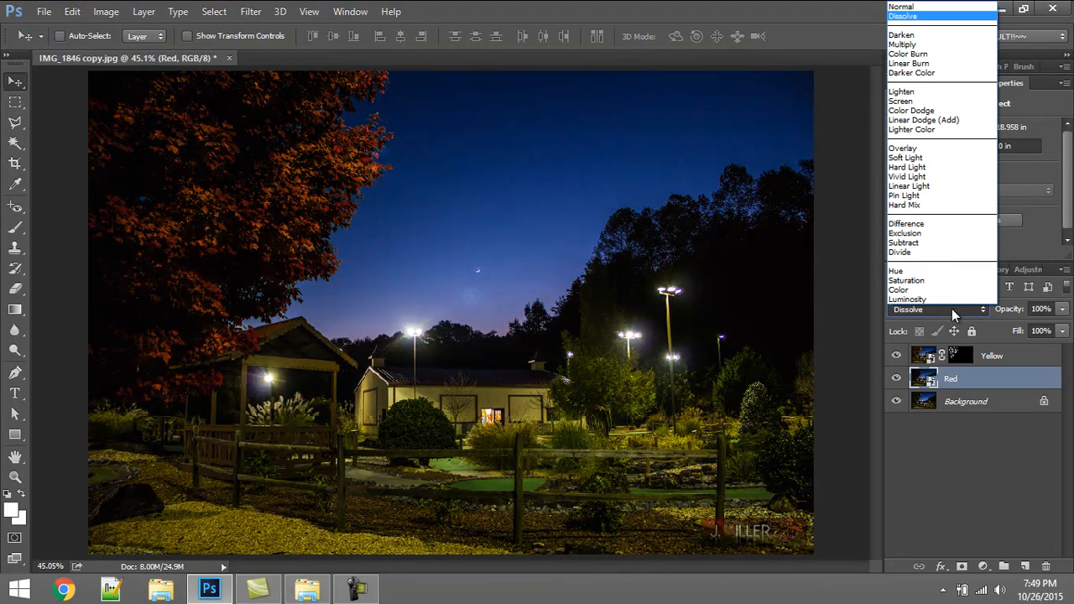
{"action": "left_click", "coordinate": [919, 7]}
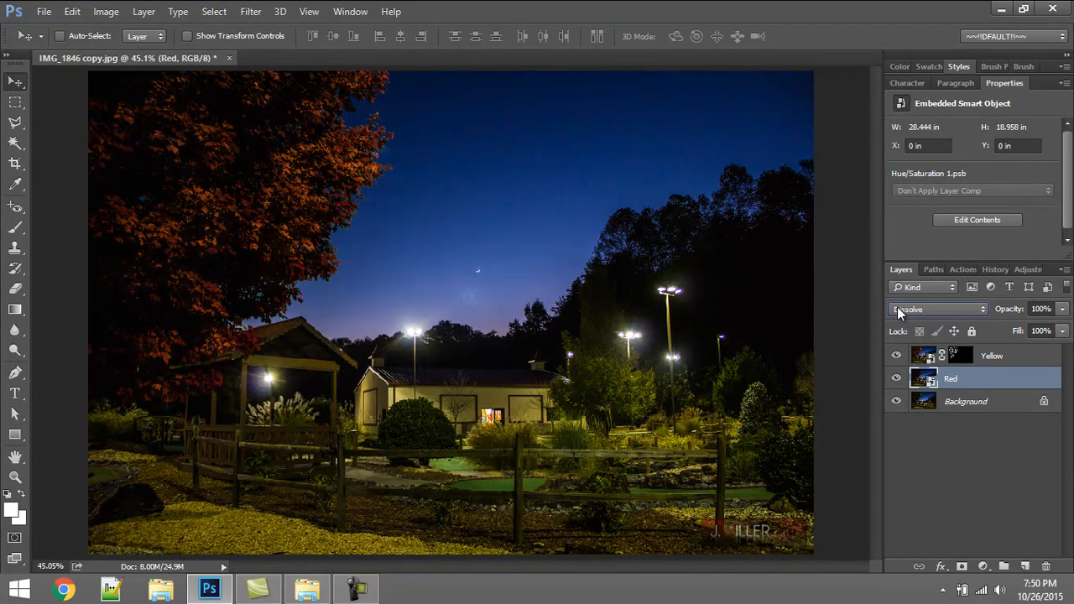
- Cycle the Red layer through the blend modes, from Multiply down to Color and back up to Darker Color
{"action": "key", "text": "Down"}
{"action": "key", "text": "Down"}
{"action": "key", "text": "Down"}
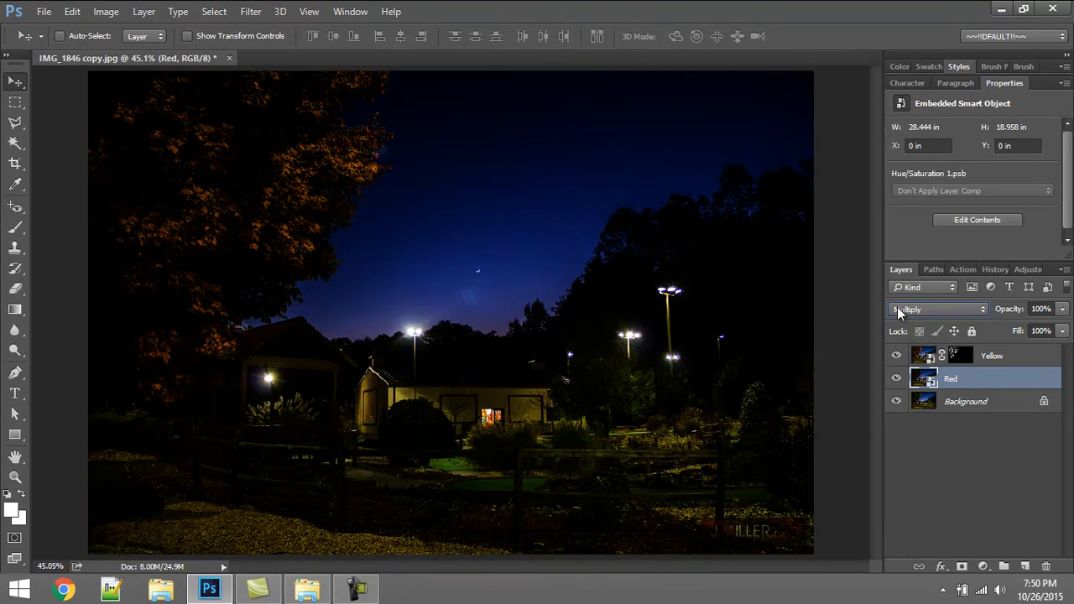
{"action": "key", "text": "Down"}
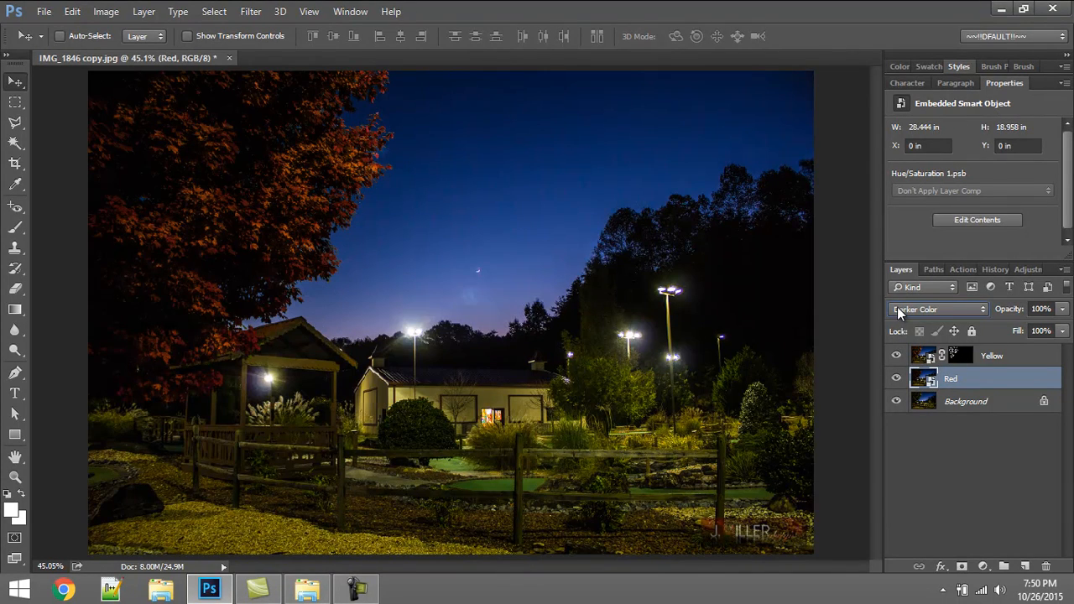
{"action": "key", "text": "Down"}
{"action": "key", "text": "Down"}
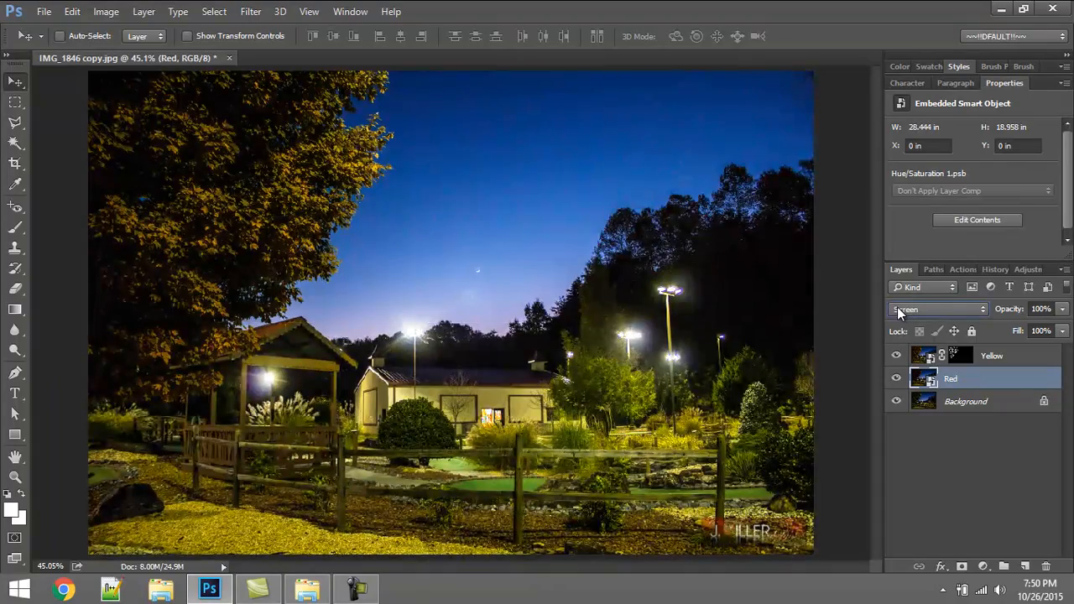
{"action": "key", "text": "Down"}
{"action": "key", "text": "Down"}
{"action": "key", "text": "Down"}
{"action": "key", "text": "Down"}
{"action": "key", "text": "Down"}
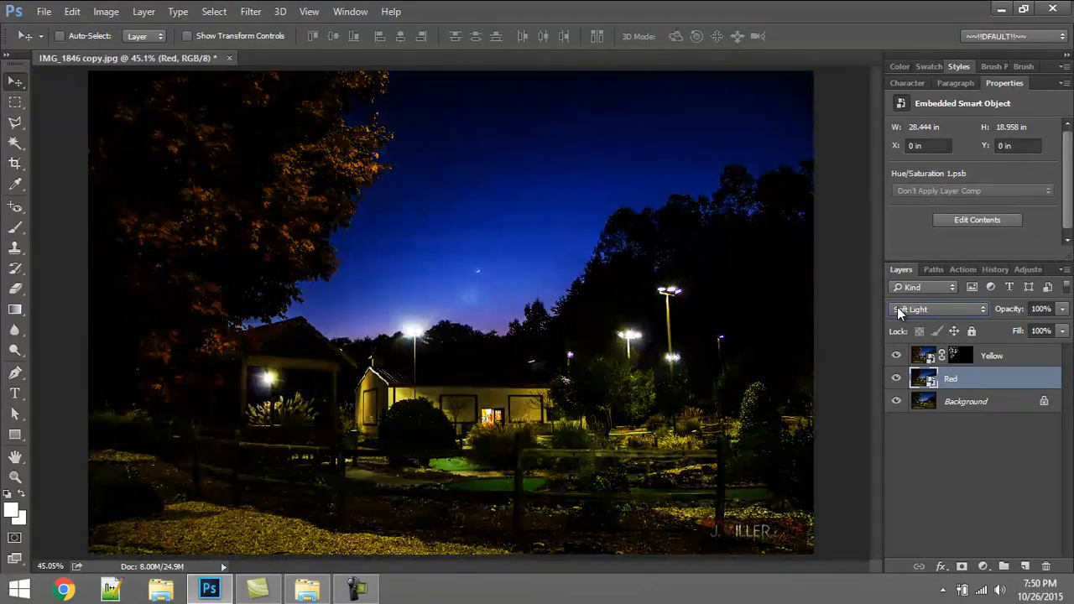
{"action": "key", "text": "Down"}
{"action": "key", "text": "Down"}
{"action": "key", "text": "Down"}
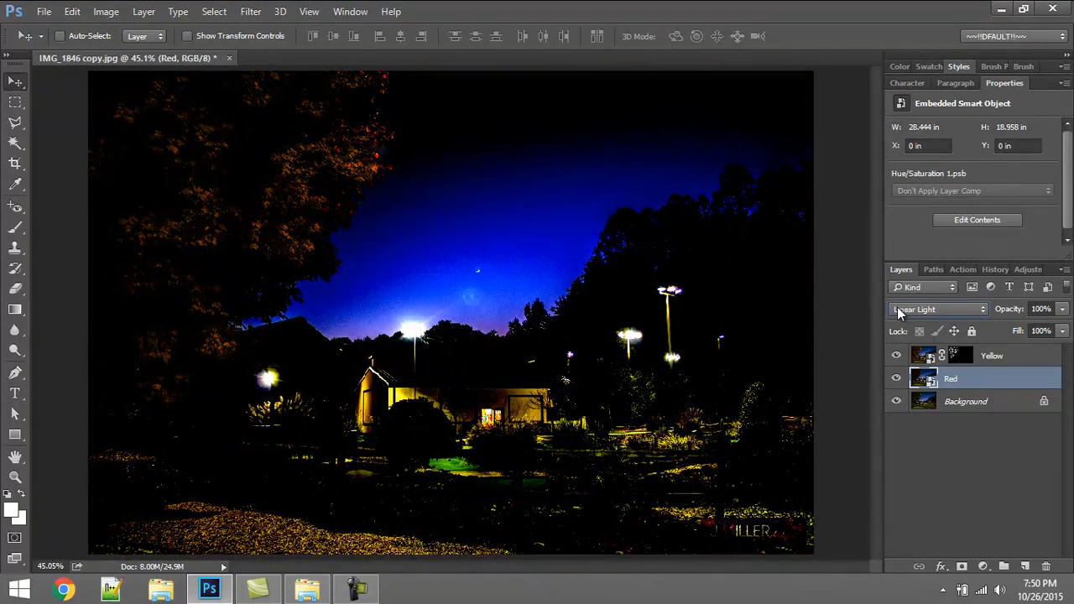
{"action": "key", "text": "Down"}
{"action": "key", "text": "Down"}
{"action": "key", "text": "Down"}
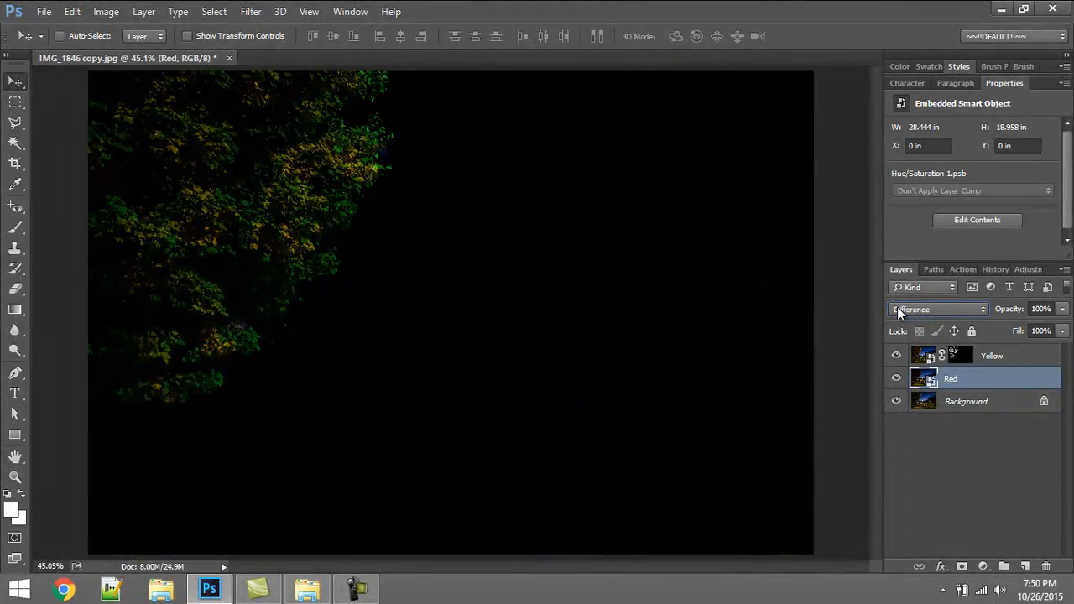
{"action": "key", "text": "Down"}
{"action": "key", "text": "Down"}
{"action": "key", "text": "Down"}
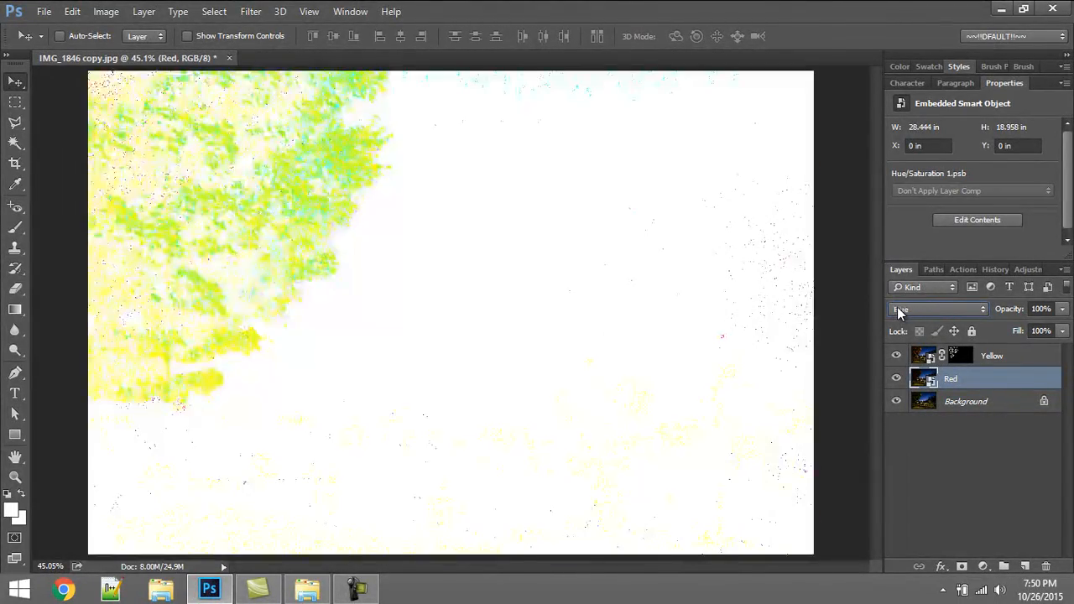
{"action": "key", "text": "Down"}
{"action": "key", "text": "Down"}
{"action": "key", "text": "Down"}
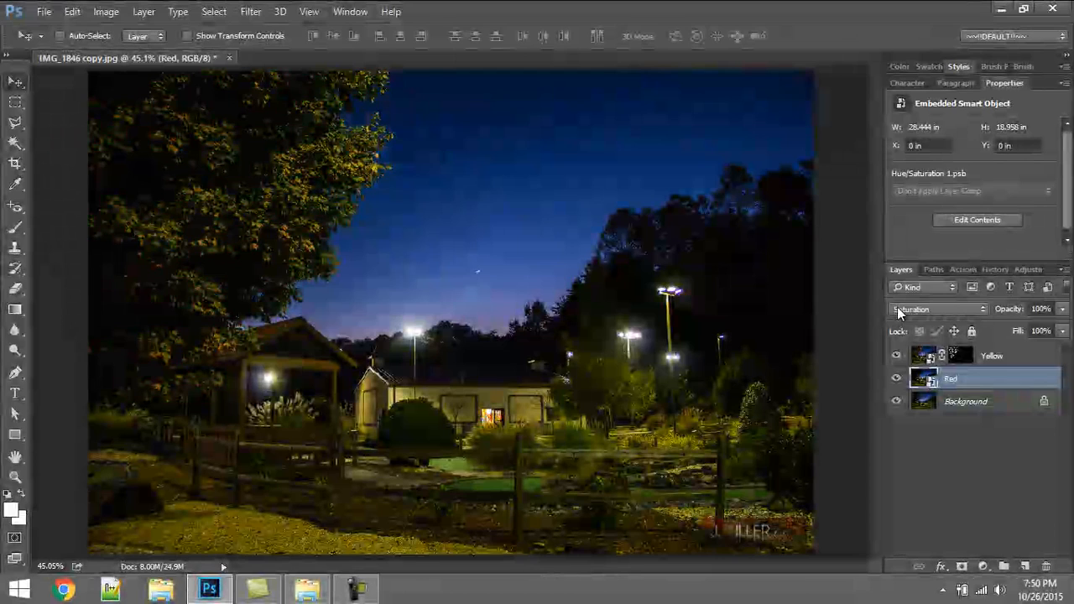
{"action": "key", "text": "Down"}
{"action": "key", "text": "Down"}
{"action": "key", "text": "Up"}
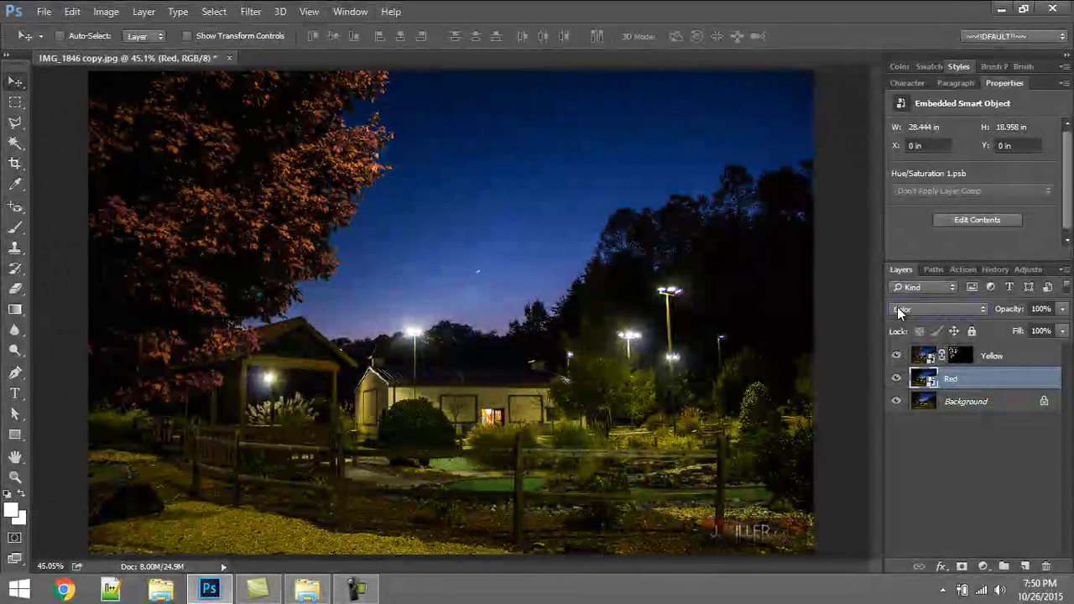
{"action": "key", "text": "Up"}
{"action": "key", "text": "Up"}
{"action": "key", "text": "Up"}
{"action": "key", "text": "Up"}
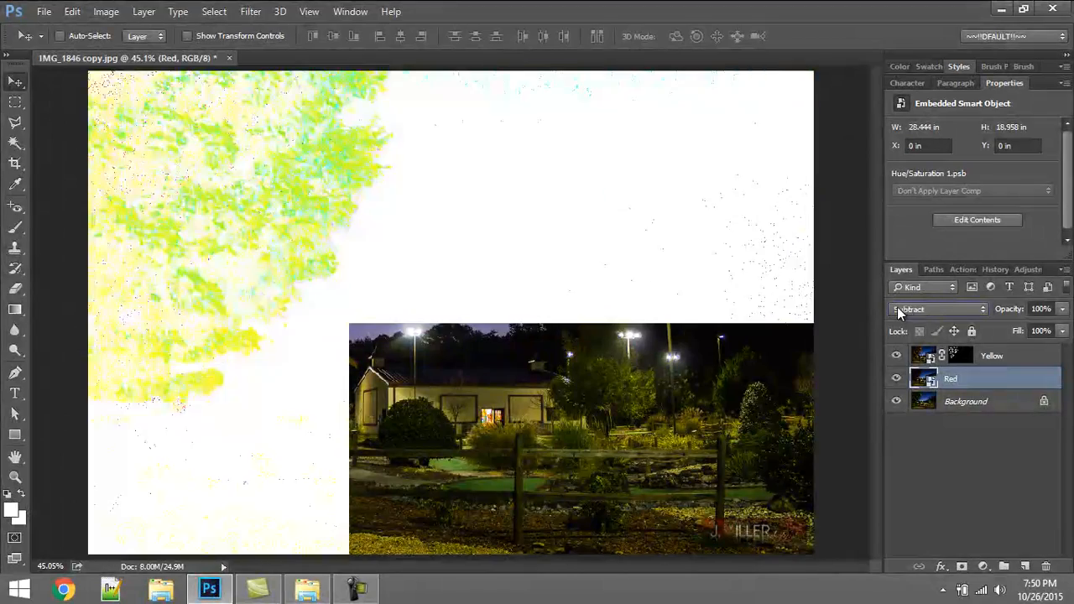
{"action": "key", "text": "Up"}
{"action": "key", "text": "Up"}
{"action": "key", "text": "Up"}
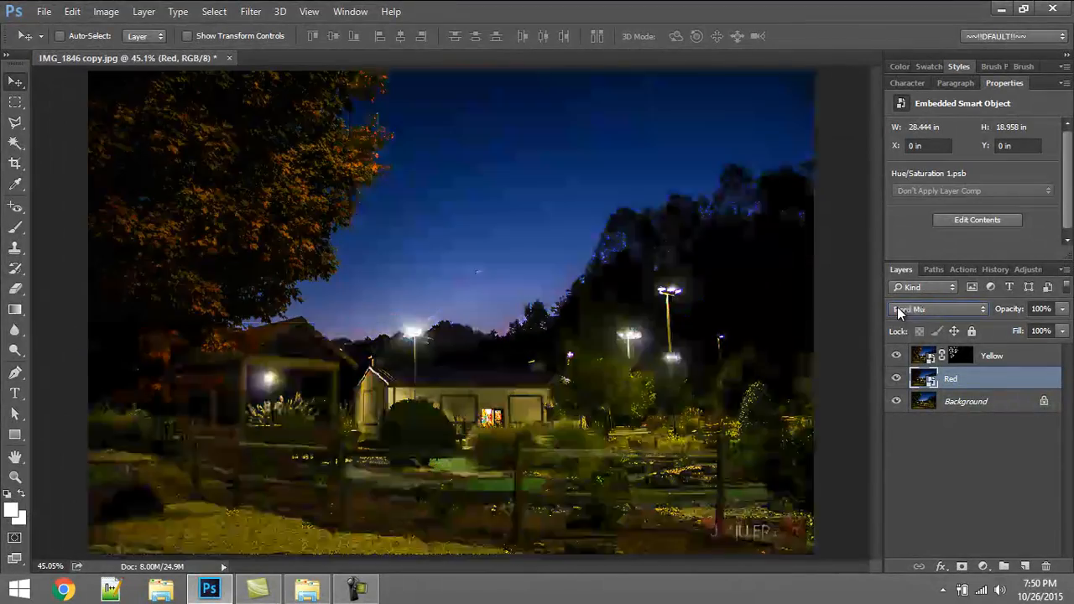
{"action": "key", "text": "Up"}
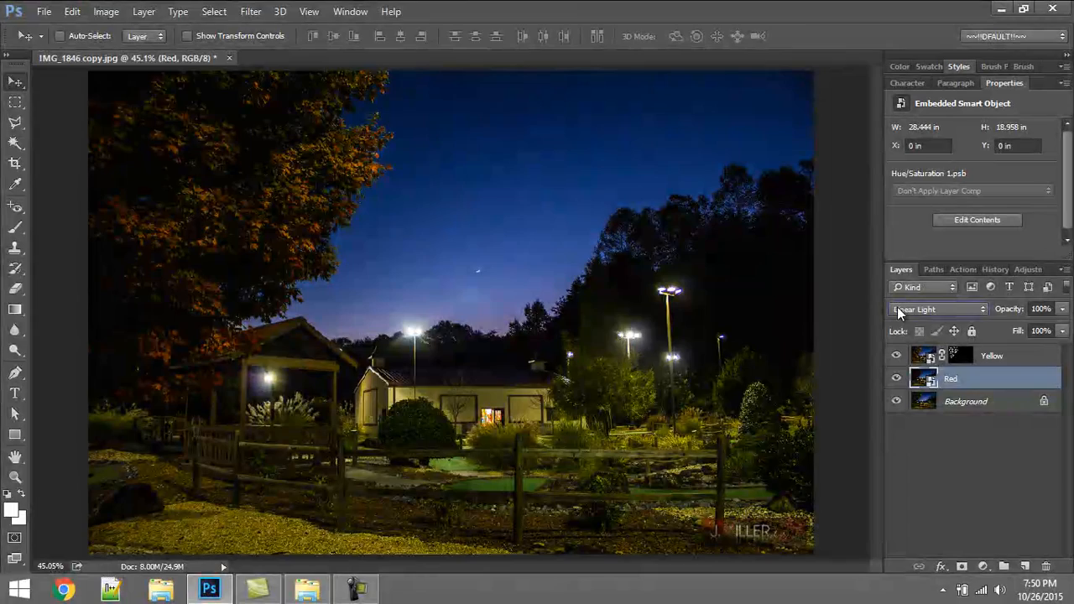
{"action": "key", "text": "Up"}
{"action": "key", "text": "Up"}
{"action": "key", "text": "Up"}
{"action": "key", "text": "Up"}
{"action": "key", "text": "Up"}
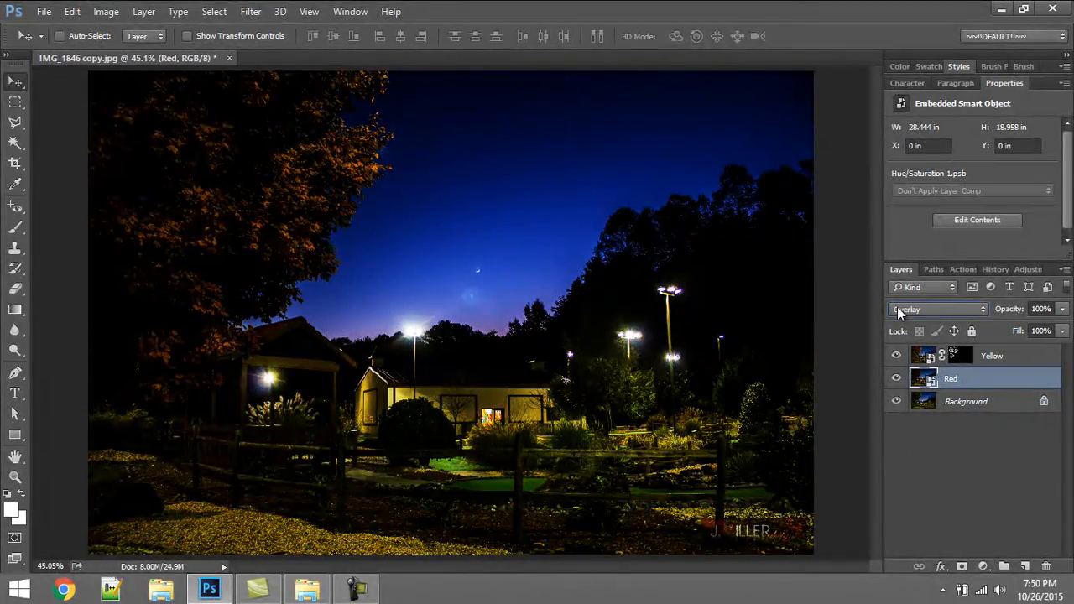
{"action": "key", "text": "Up"}
{"action": "key", "text": "Up"}
{"action": "key", "text": "Up"}
{"action": "key", "text": "Up"}
{"action": "key", "text": "Up"}
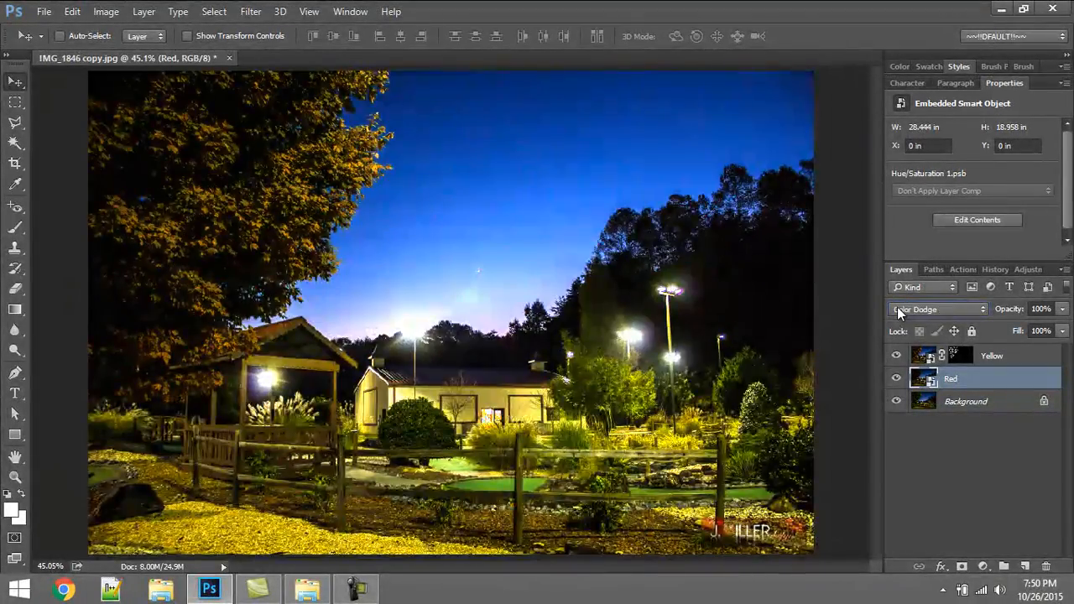
{"action": "key", "text": "Up"}
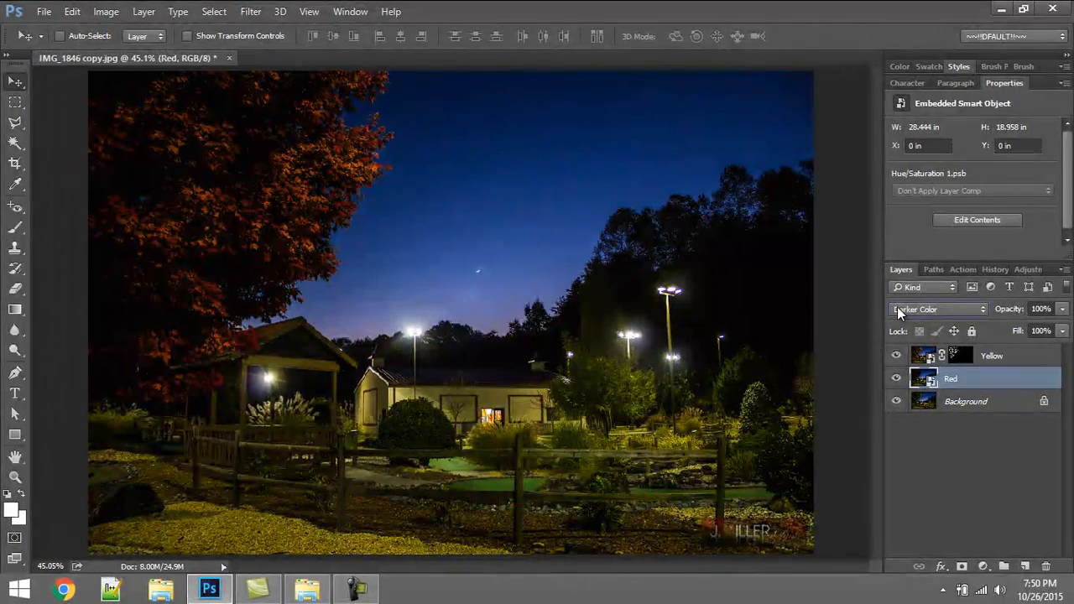
- Compare Normal with Darker Color on the Red layer, keep Darker Color, and deselect the layers
{"action": "left_click", "coordinate": [897, 306]}
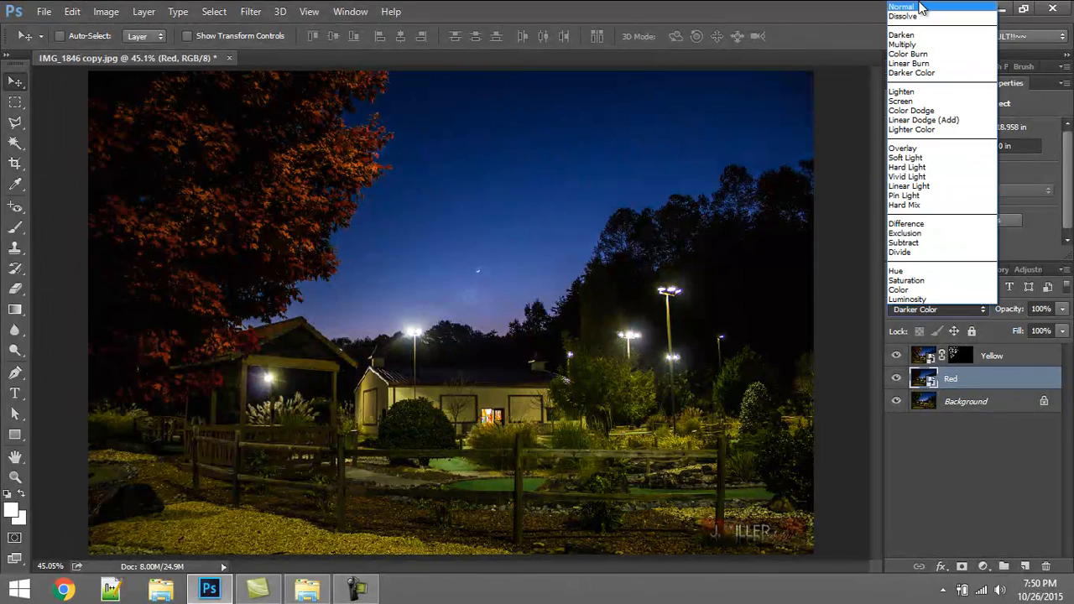
{"action": "left_click", "coordinate": [919, 7]}
{"action": "left_click", "coordinate": [919, 310]}
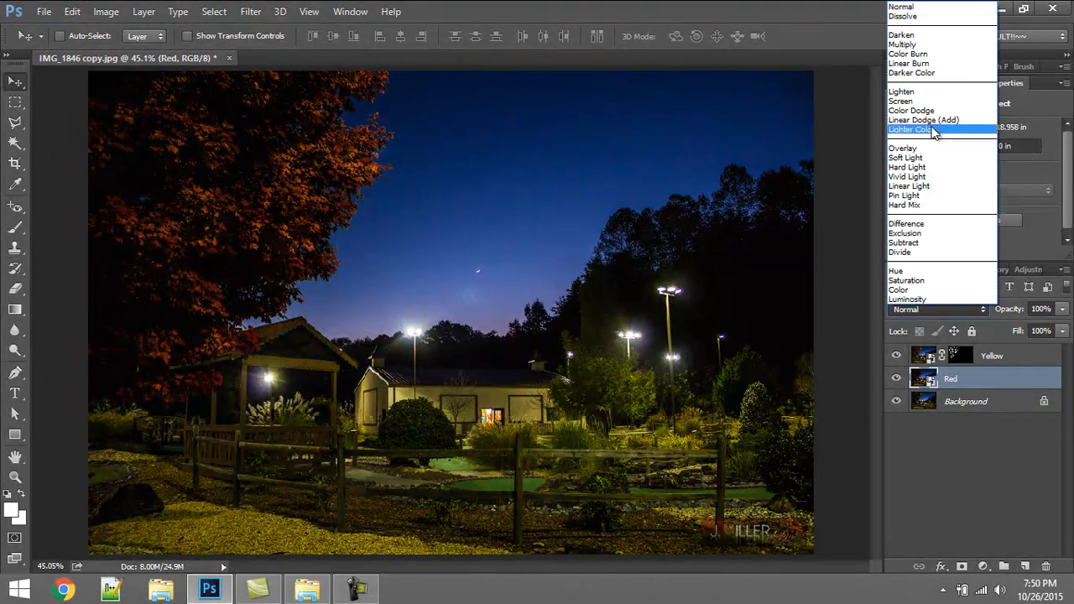
{"action": "left_click", "coordinate": [920, 72]}
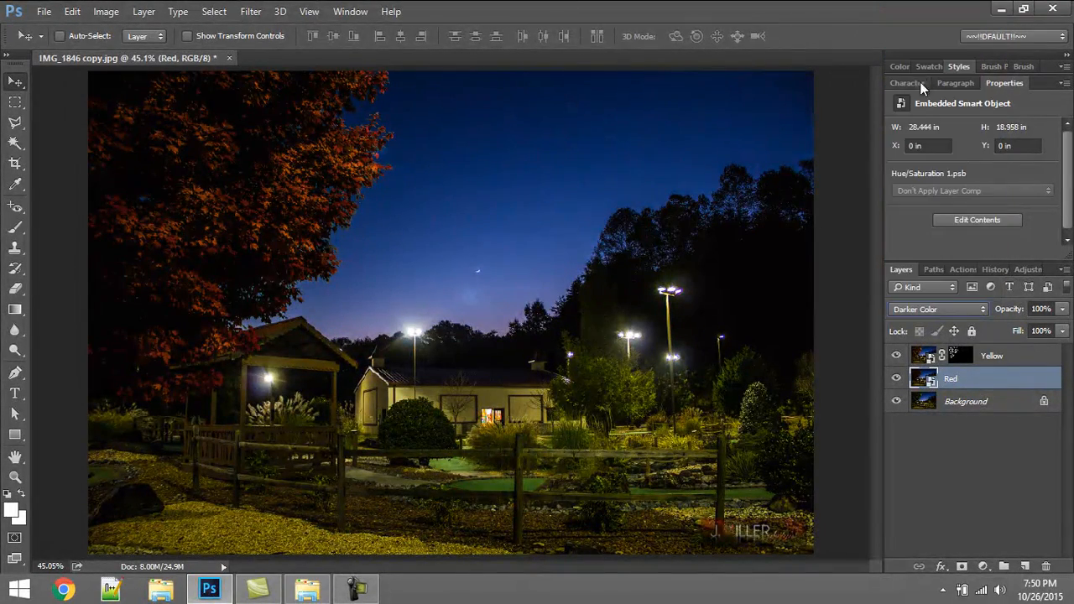
{"action": "left_click", "coordinate": [965, 457]}
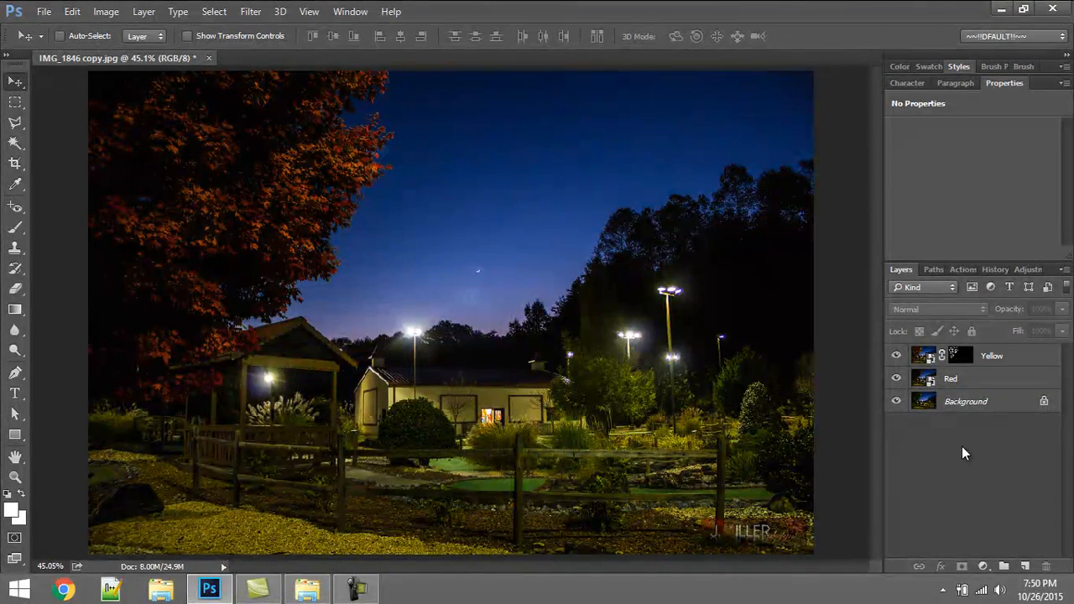
- Hide the Yellow and Red layers to view the original green tree, and show both layers again
{"action": "left_click", "coordinate": [897, 356]}
{"action": "left_click", "coordinate": [896, 378]}
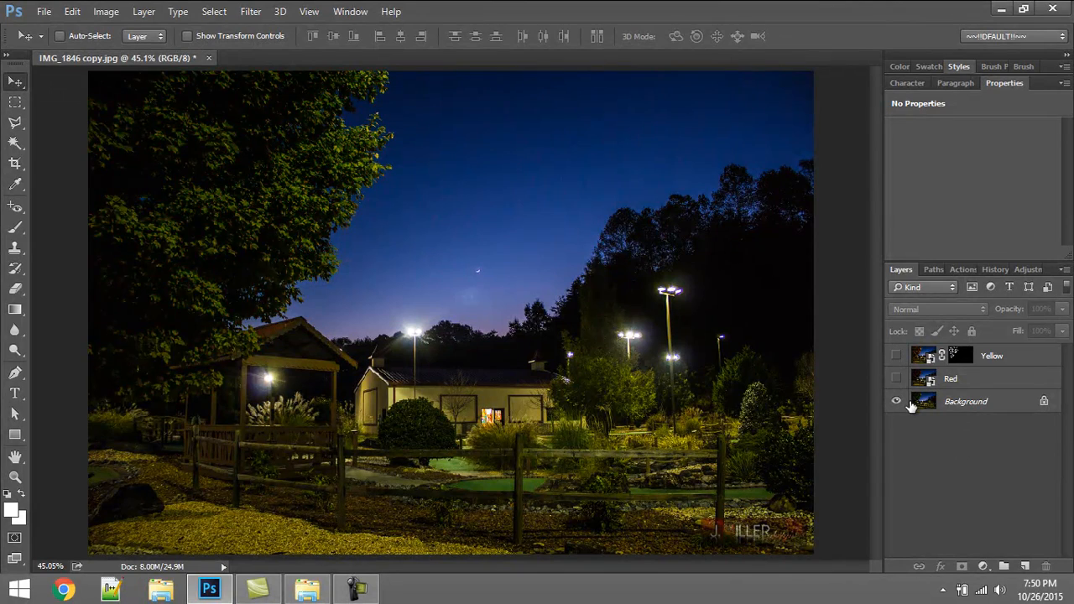
{"action": "left_click", "coordinate": [897, 378]}
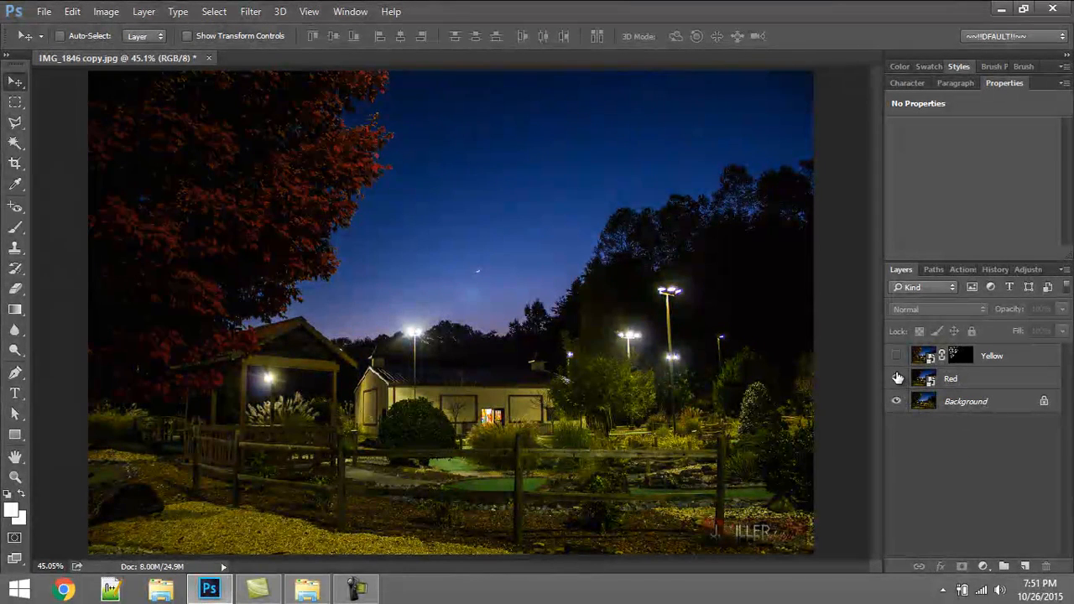
{"action": "left_click", "coordinate": [897, 357]}
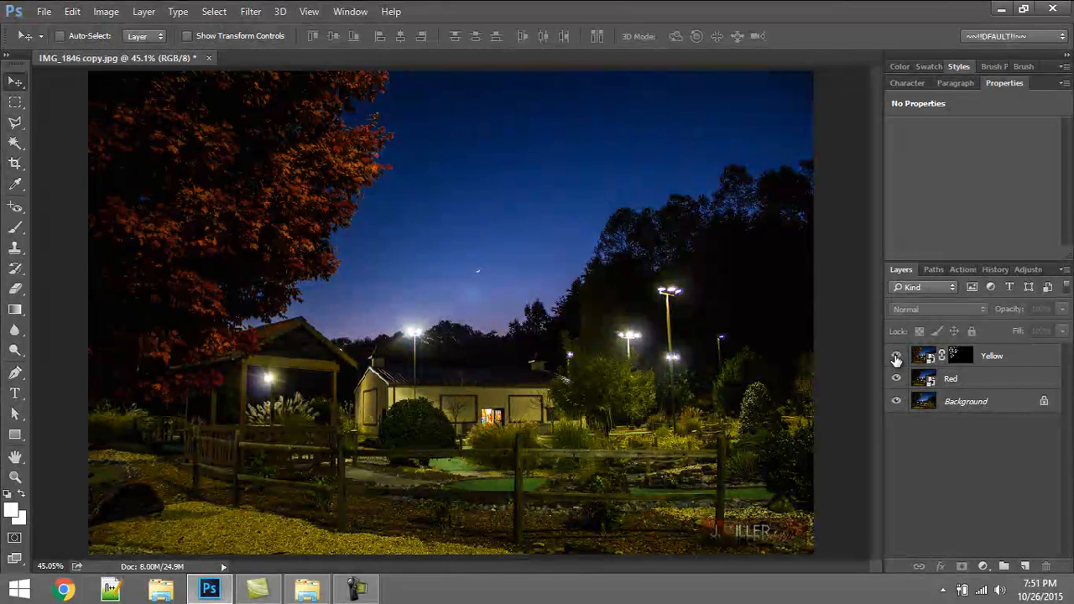
- Raise the Yellow layer's opacity slightly to brighten the orange leaves, and deselect the layers
{"action": "left_click", "coordinate": [1011, 361]}
{"action": "left_click", "coordinate": [1022, 310]}
{"action": "mouse_move", "coordinate": [1022, 311]}
{"action": "left_mouse_down"}
{"action": "mouse_move", "coordinate": [1047, 309]}
{"action": "mouse_move", "coordinate": [1034, 311]}
{"action": "left_mouse_up"}
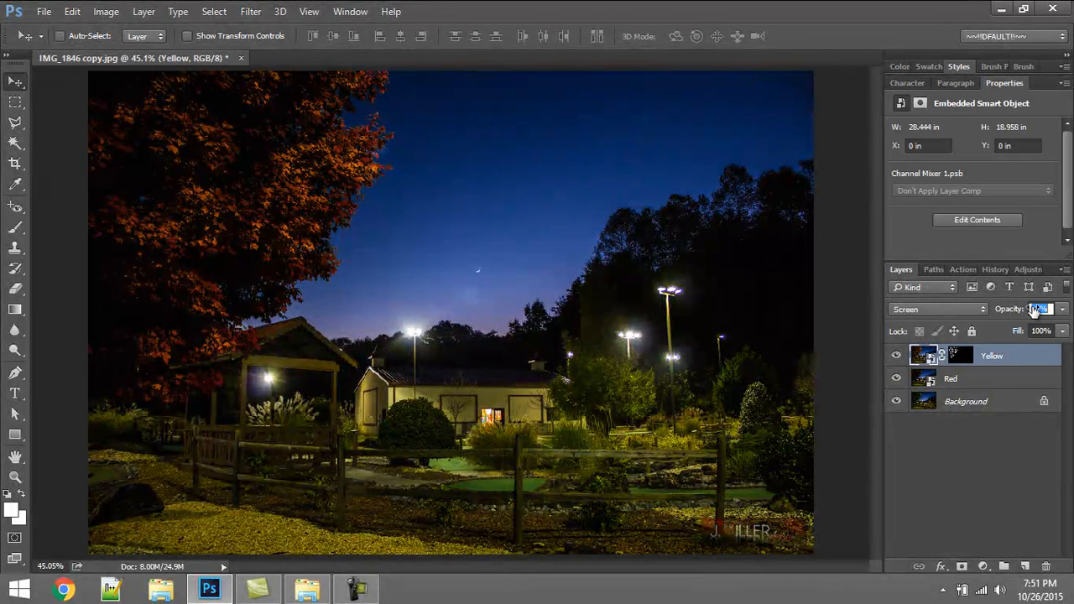
{"action": "left_click", "coordinate": [990, 503]}
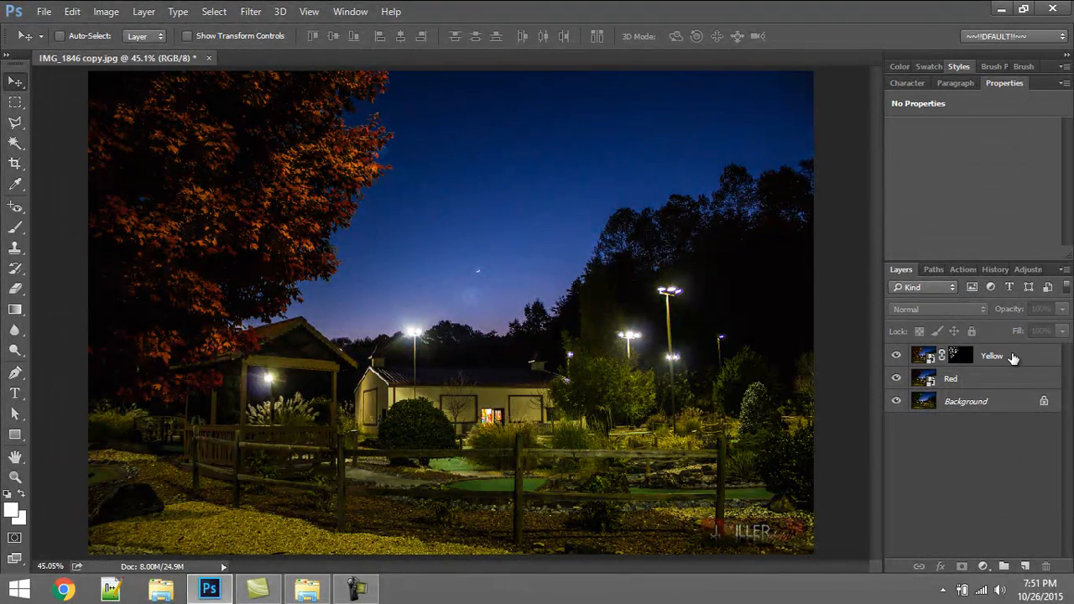